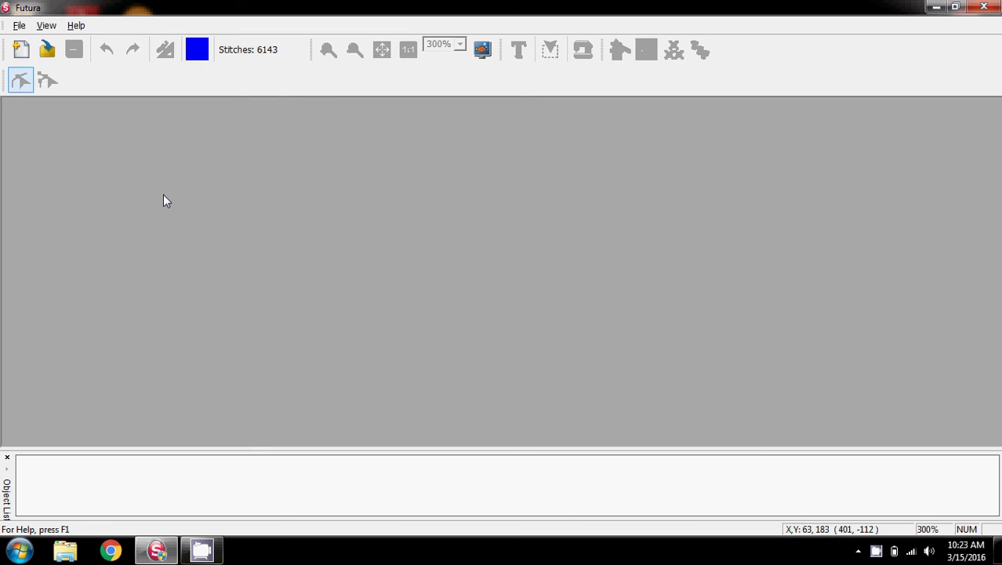
Start a new canvas and create a blank bitmap 4 by 1.5 inches in the Draw Package
{"action": "left_click", "coordinate": [20, 51]}
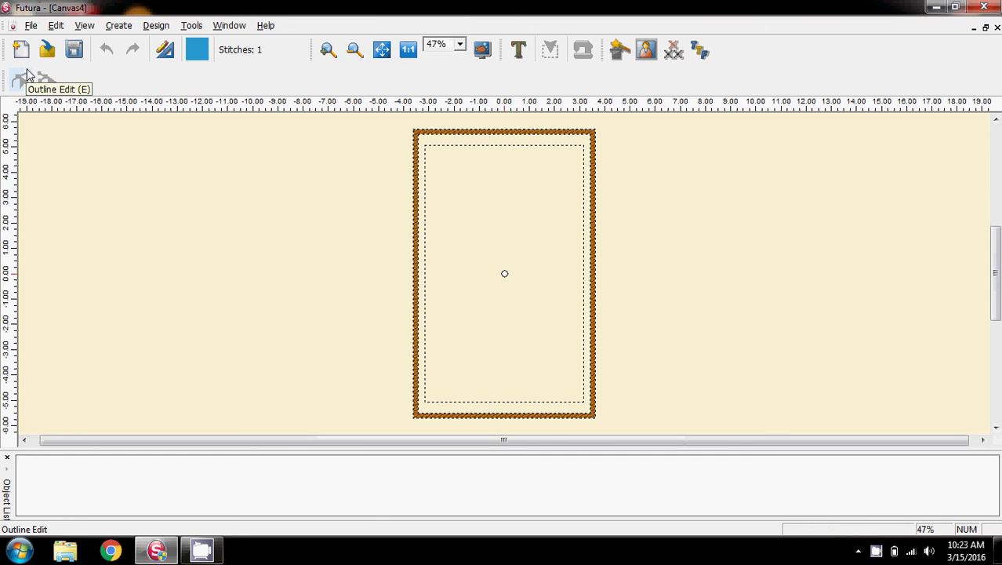
{"action": "left_click", "coordinate": [118, 25]}
{"action": "left_click", "coordinate": [183, 152]}
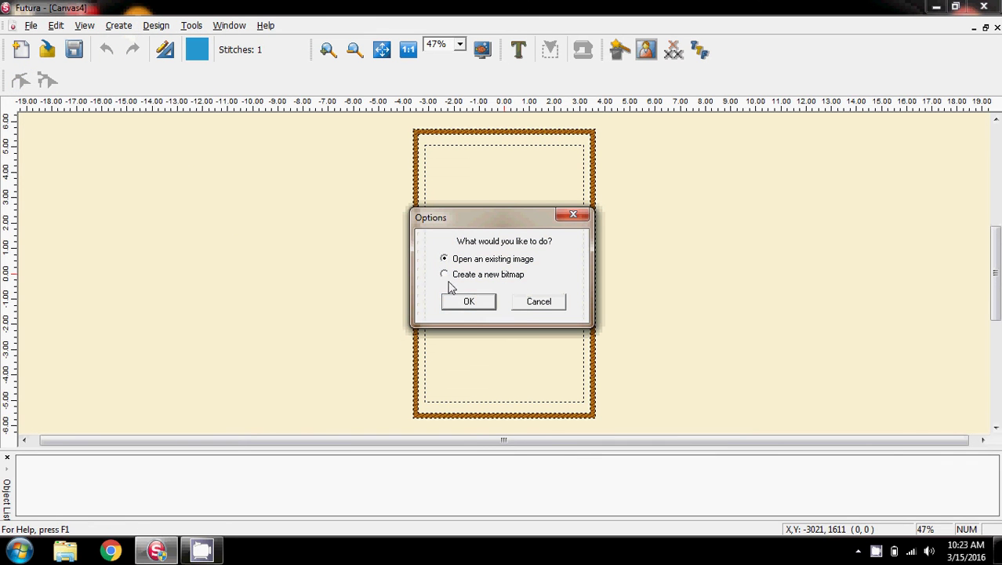
{"action": "left_click", "coordinate": [477, 307]}
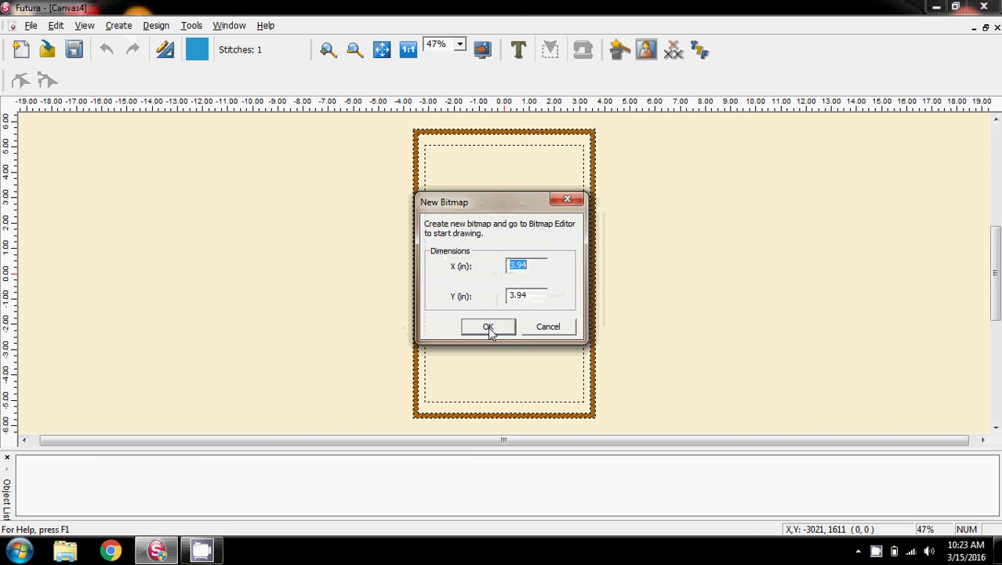
{"action": "type", "text": "4"}
{"action": "left_click_drag", "start_coordinate": [532, 298], "coordinate": [476, 307]}
{"action": "type", "text": "1.5"}
{"action": "left_click", "coordinate": [487, 328]}
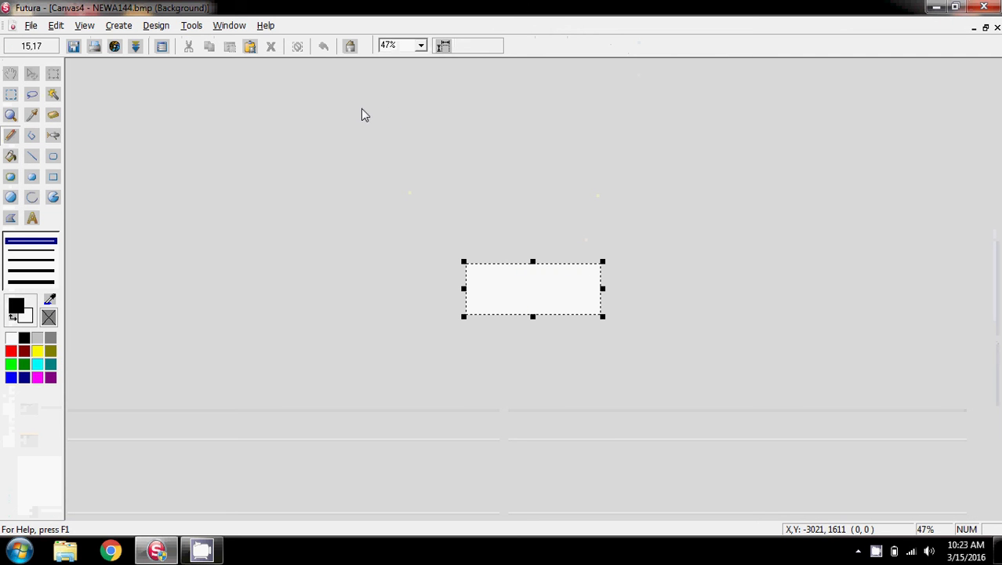
Set both drawing colours to blue and add the text "Jone patch" in English111 Presto BT, size 72, on the bitmap
{"action": "left_click", "coordinate": [420, 46]}
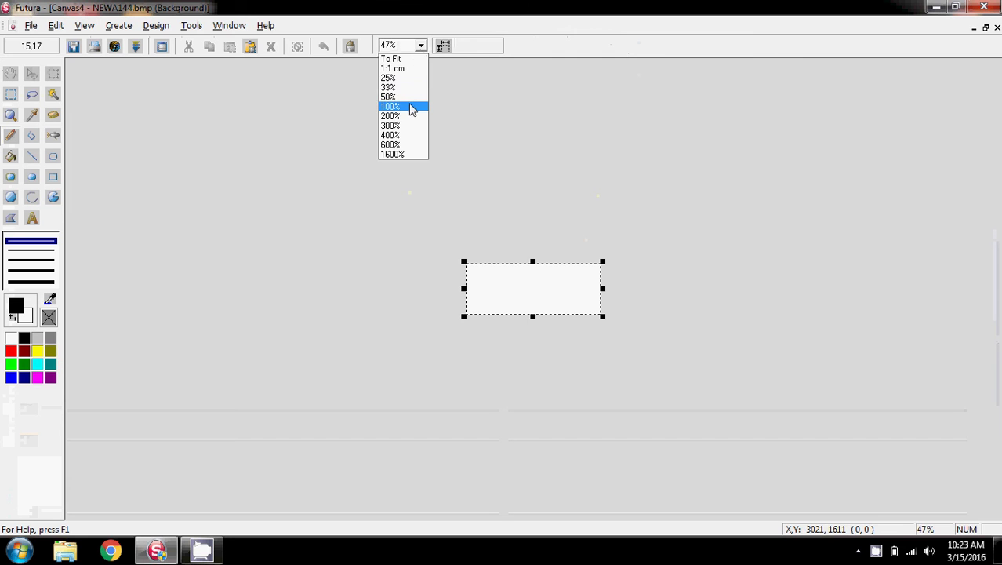
{"action": "left_click", "coordinate": [411, 112]}
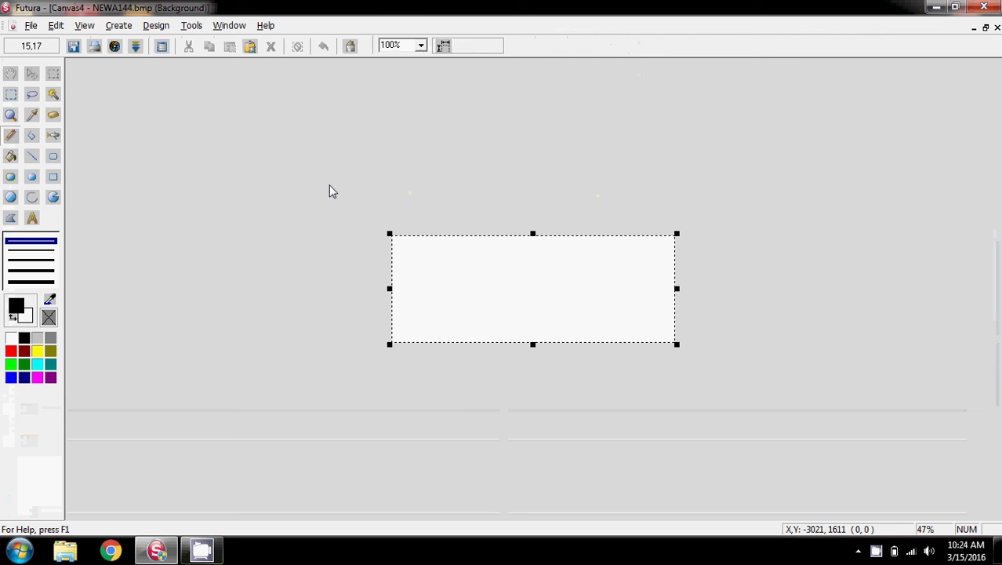
{"action": "left_click", "coordinate": [11, 378]}
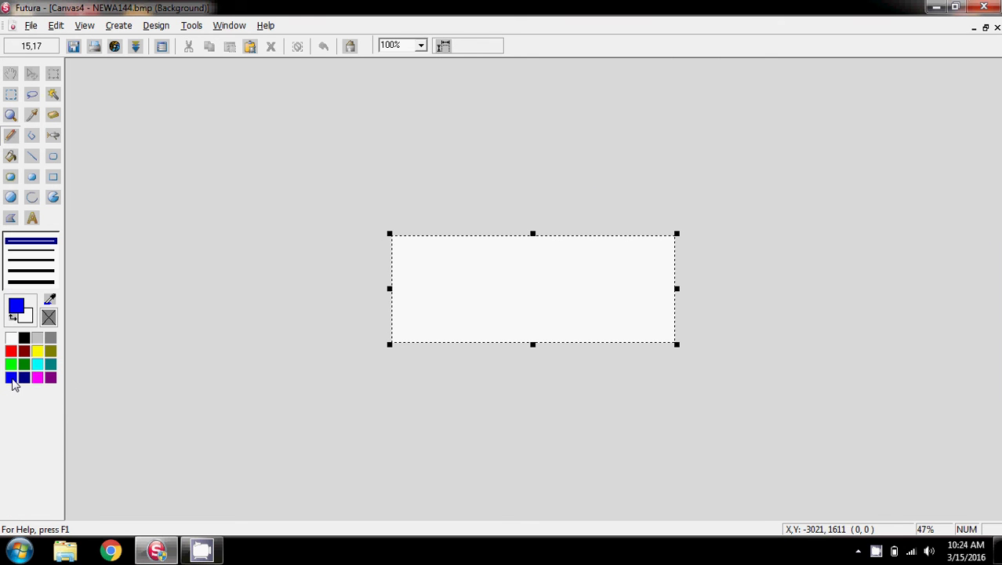
{"action": "right_click", "coordinate": [11, 378]}
{"action": "left_click", "coordinate": [32, 220]}
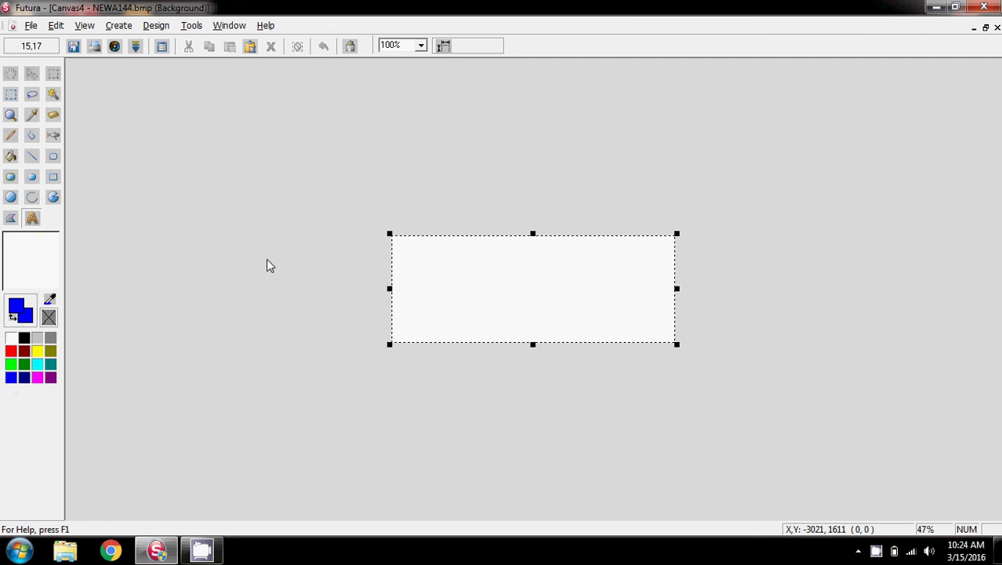
{"action": "left_click", "coordinate": [408, 297]}
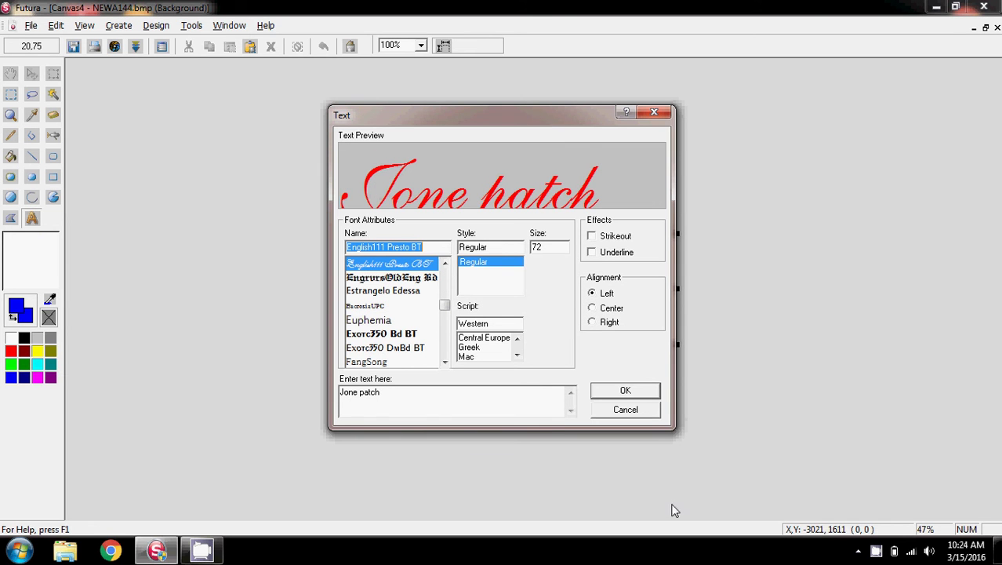
{"action": "left_click", "coordinate": [626, 392]}
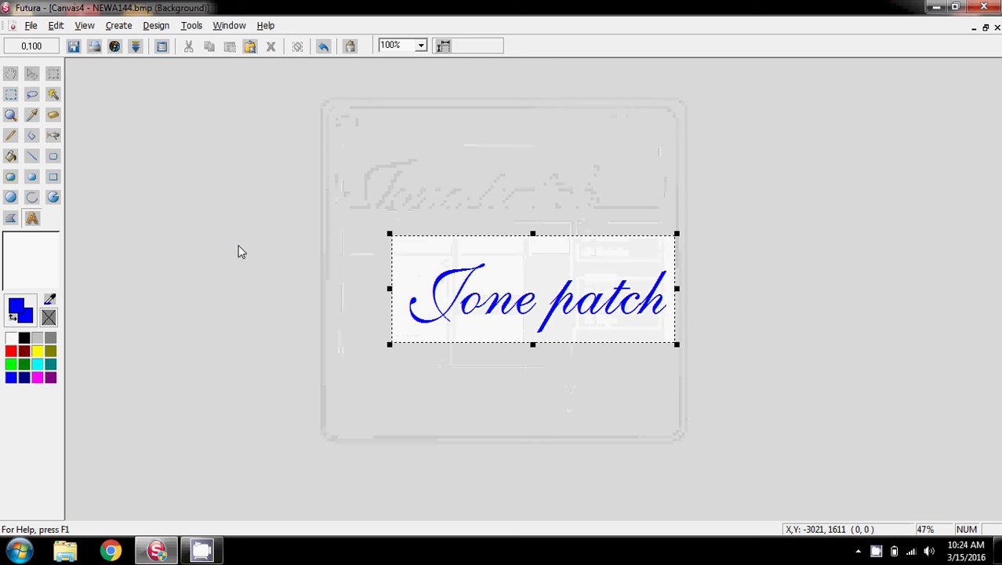
Paint over and around the lettering with the pencil at its thickest line width to form one solid blue patch shape
{"action": "left_click", "coordinate": [10, 137]}
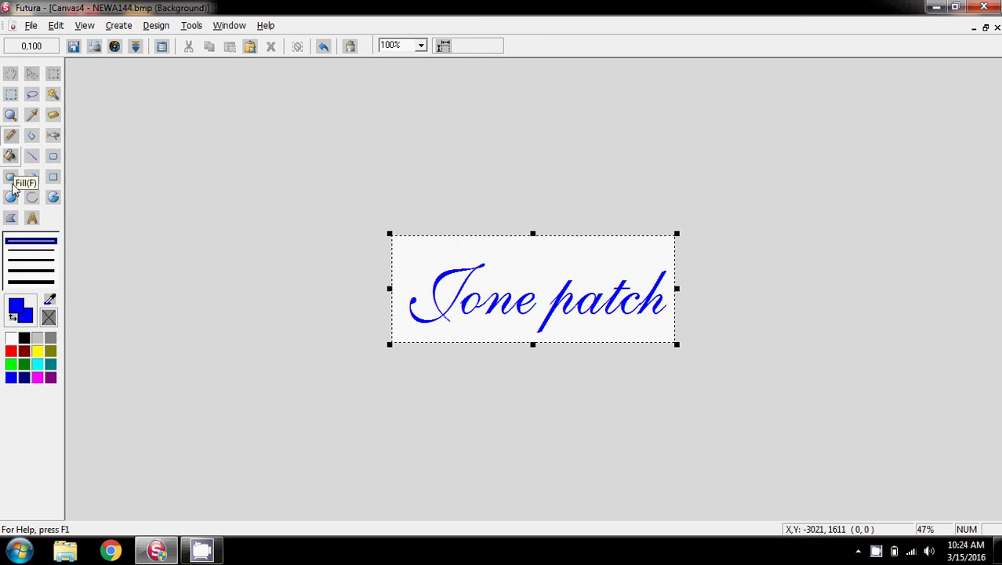
{"action": "left_click", "coordinate": [40, 283]}
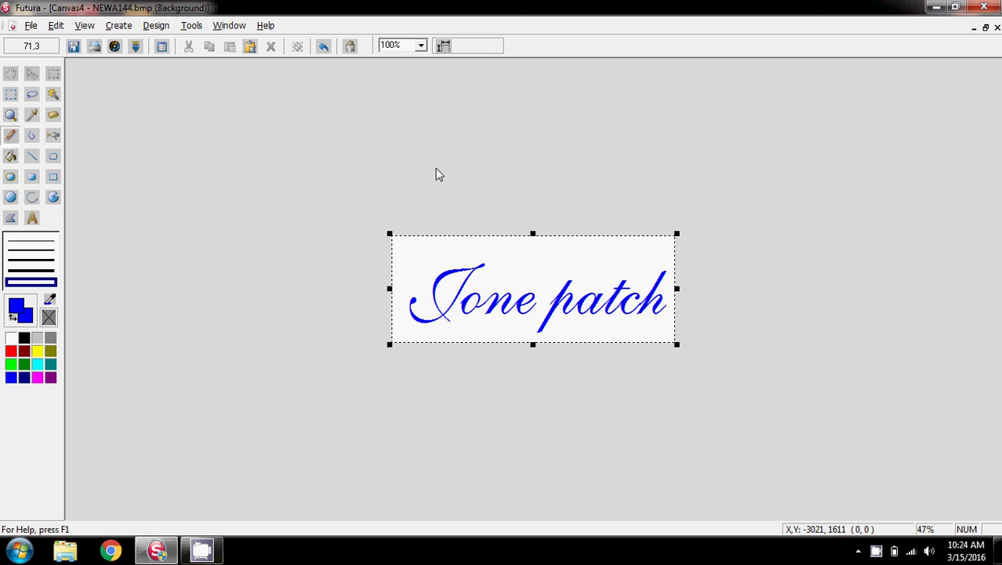
{"action": "left_click", "coordinate": [420, 46]}
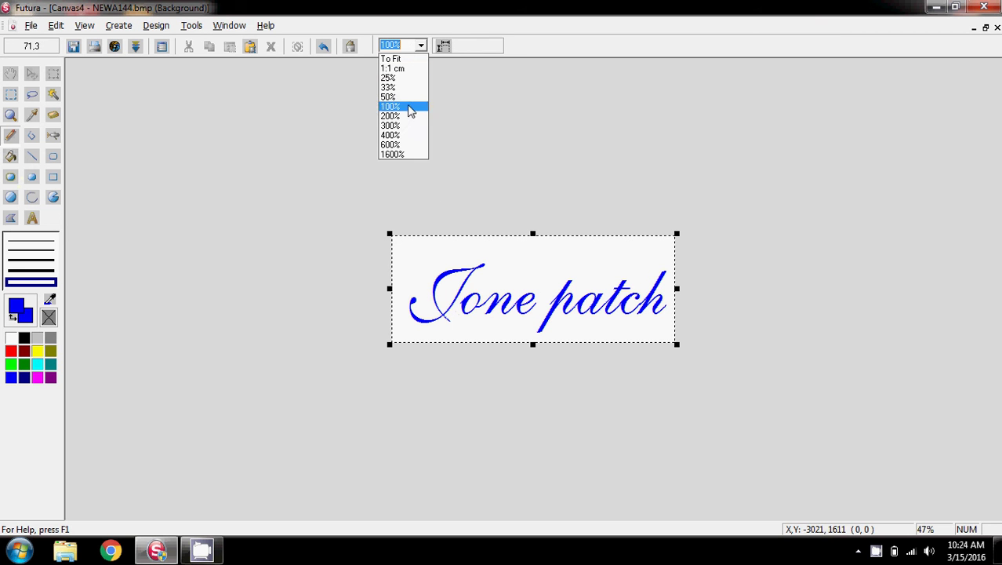
{"action": "left_click", "coordinate": [407, 118]}
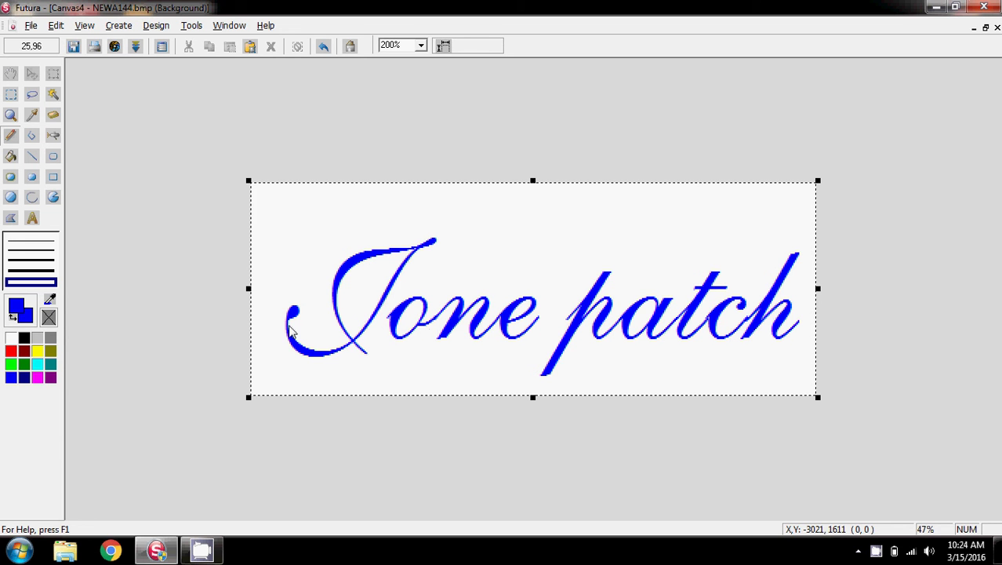
{"action": "mouse_move", "coordinate": [284, 329]}
{"action": "left_mouse_down"}
{"action": "mouse_move", "coordinate": [337, 261]}
{"action": "mouse_move", "coordinate": [392, 234]}
{"action": "mouse_move", "coordinate": [450, 227]}
{"action": "mouse_move", "coordinate": [479, 252]}
{"action": "mouse_move", "coordinate": [518, 258]}
{"action": "mouse_move", "coordinate": [701, 252]}
{"action": "mouse_move", "coordinate": [761, 228]}
{"action": "mouse_move", "coordinate": [794, 233]}
{"action": "mouse_move", "coordinate": [780, 335]}
{"action": "mouse_move", "coordinate": [792, 326]}
{"action": "mouse_move", "coordinate": [788, 283]}
{"action": "left_mouse_up"}
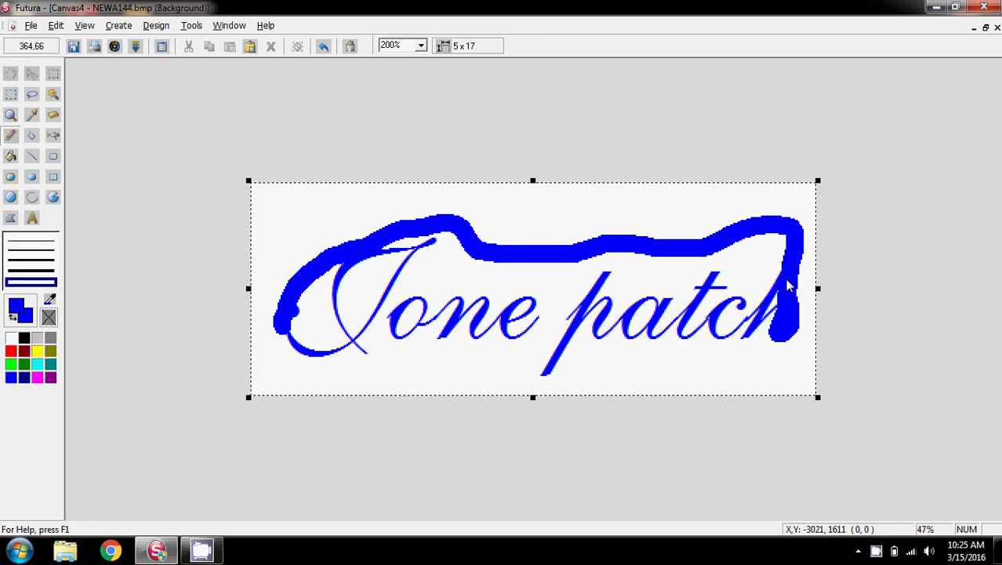
{"action": "mouse_move", "coordinate": [794, 336]}
{"action": "left_mouse_down"}
{"action": "mouse_move", "coordinate": [615, 348]}
{"action": "mouse_move", "coordinate": [544, 377]}
{"action": "mouse_move", "coordinate": [530, 344]}
{"action": "mouse_move", "coordinate": [501, 336]}
{"action": "mouse_move", "coordinate": [447, 336]}
{"action": "mouse_move", "coordinate": [325, 367]}
{"action": "mouse_move", "coordinate": [303, 362]}
{"action": "mouse_move", "coordinate": [283, 330]}
{"action": "mouse_move", "coordinate": [285, 308]}
{"action": "mouse_move", "coordinate": [319, 272]}
{"action": "mouse_move", "coordinate": [426, 238]}
{"action": "mouse_move", "coordinate": [447, 237]}
{"action": "mouse_move", "coordinate": [480, 258]}
{"action": "mouse_move", "coordinate": [577, 271]}
{"action": "mouse_move", "coordinate": [625, 258]}
{"action": "mouse_move", "coordinate": [702, 267]}
{"action": "mouse_move", "coordinate": [771, 233]}
{"action": "mouse_move", "coordinate": [770, 333]}
{"action": "mouse_move", "coordinate": [768, 279]}
{"action": "mouse_move", "coordinate": [783, 238]}
{"action": "mouse_move", "coordinate": [762, 253]}
{"action": "mouse_move", "coordinate": [561, 275]}
{"action": "mouse_move", "coordinate": [513, 292]}
{"action": "mouse_move", "coordinate": [640, 264]}
{"action": "mouse_move", "coordinate": [770, 267]}
{"action": "mouse_move", "coordinate": [578, 289]}
{"action": "mouse_move", "coordinate": [684, 271]}
{"action": "mouse_move", "coordinate": [719, 283]}
{"action": "mouse_move", "coordinate": [704, 296]}
{"action": "mouse_move", "coordinate": [487, 297]}
{"action": "mouse_move", "coordinate": [476, 307]}
{"action": "mouse_move", "coordinate": [593, 312]}
{"action": "mouse_move", "coordinate": [751, 288]}
{"action": "mouse_move", "coordinate": [758, 339]}
{"action": "left_mouse_up"}
{"action": "mouse_move", "coordinate": [755, 287]}
{"action": "left_mouse_down"}
{"action": "mouse_move", "coordinate": [737, 330]}
{"action": "mouse_move", "coordinate": [548, 365]}
{"action": "mouse_move", "coordinate": [521, 320]}
{"action": "mouse_move", "coordinate": [750, 308]}
{"action": "mouse_move", "coordinate": [595, 342]}
{"action": "mouse_move", "coordinate": [531, 334]}
{"action": "mouse_move", "coordinate": [719, 338]}
{"action": "left_mouse_up"}
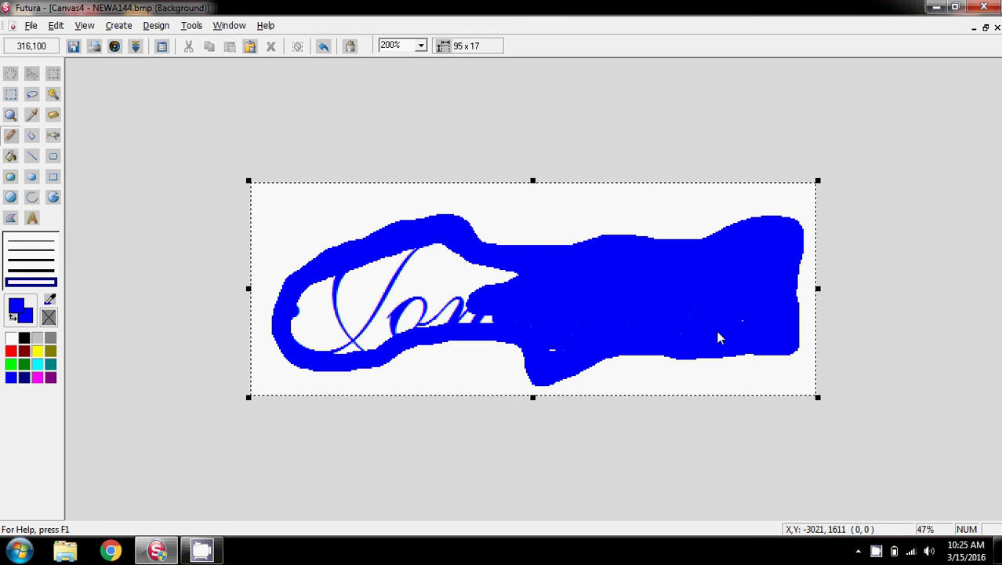
{"action": "mouse_move", "coordinate": [520, 339]}
{"action": "left_mouse_down"}
{"action": "mouse_move", "coordinate": [462, 322]}
{"action": "mouse_move", "coordinate": [364, 356]}
{"action": "mouse_move", "coordinate": [311, 353]}
{"action": "mouse_move", "coordinate": [295, 351]}
{"action": "mouse_move", "coordinate": [288, 320]}
{"action": "mouse_move", "coordinate": [317, 280]}
{"action": "mouse_move", "coordinate": [386, 260]}
{"action": "mouse_move", "coordinate": [446, 251]}
{"action": "mouse_move", "coordinate": [497, 275]}
{"action": "mouse_move", "coordinate": [375, 262]}
{"action": "mouse_move", "coordinate": [330, 282]}
{"action": "mouse_move", "coordinate": [293, 329]}
{"action": "mouse_move", "coordinate": [309, 343]}
{"action": "mouse_move", "coordinate": [375, 332]}
{"action": "mouse_move", "coordinate": [485, 287]}
{"action": "mouse_move", "coordinate": [433, 277]}
{"action": "mouse_move", "coordinate": [339, 285]}
{"action": "mouse_move", "coordinate": [299, 325]}
{"action": "mouse_move", "coordinate": [457, 287]}
{"action": "mouse_move", "coordinate": [348, 291]}
{"action": "mouse_move", "coordinate": [312, 315]}
{"action": "mouse_move", "coordinate": [446, 287]}
{"action": "mouse_move", "coordinate": [329, 323]}
{"action": "mouse_move", "coordinate": [382, 330]}
{"action": "left_mouse_up"}
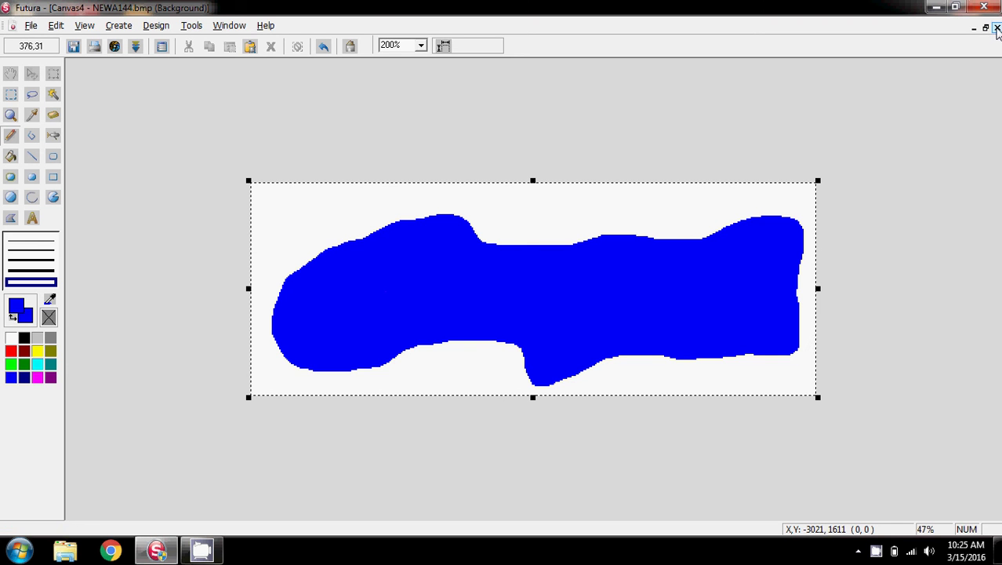
Exit the bitmap editor, saving the image changes as NEWA144.bmp in Windows Bitmap format
{"action": "left_click", "coordinate": [997, 28]}
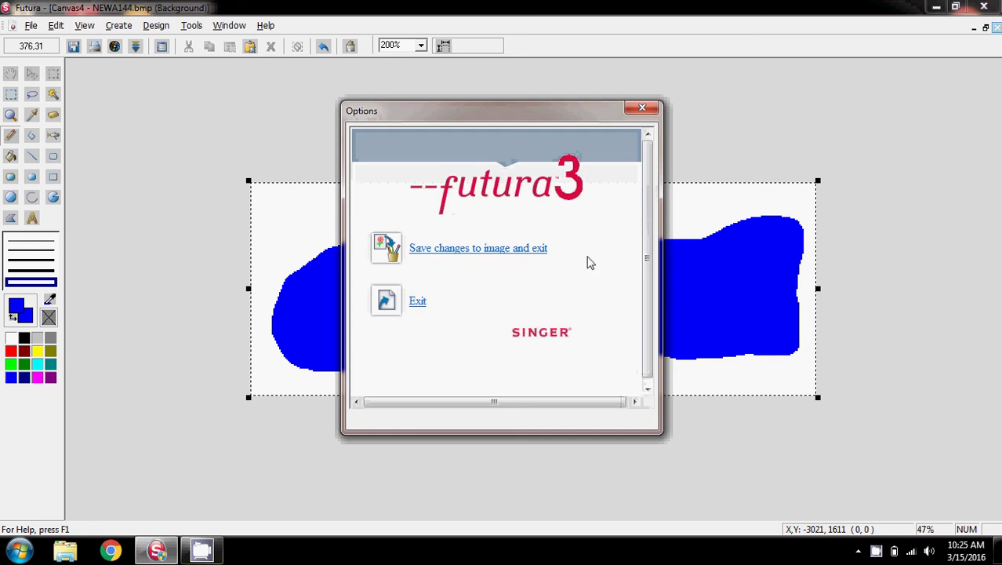
{"action": "left_click", "coordinate": [459, 250]}
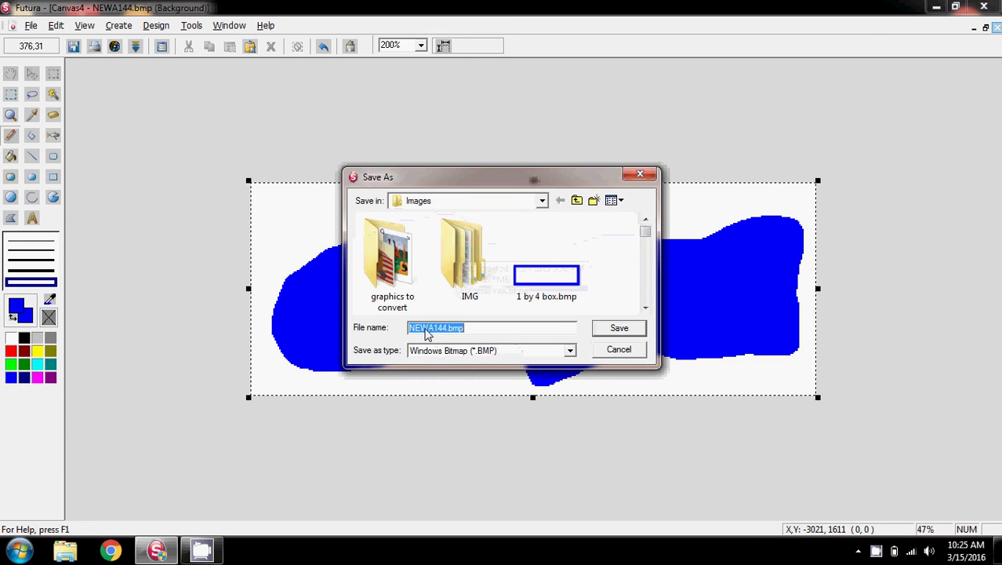
{"action": "left_click", "coordinate": [619, 329]}
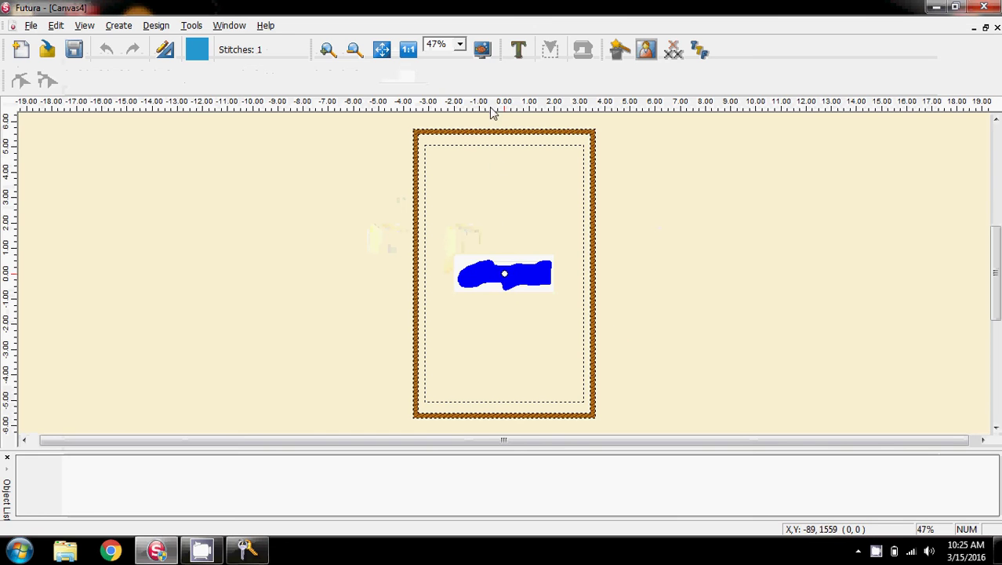
Start the Autopunch Wizard on the blue patch image and proceed to cropping
{"action": "left_click", "coordinate": [460, 45]}
{"action": "left_click", "coordinate": [437, 89]}
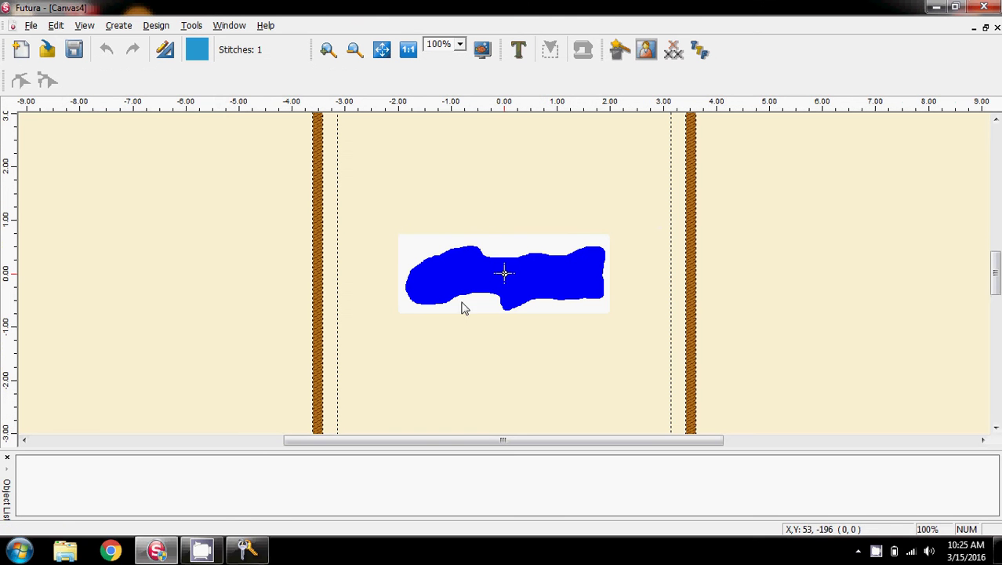
{"action": "left_click", "coordinate": [118, 25]}
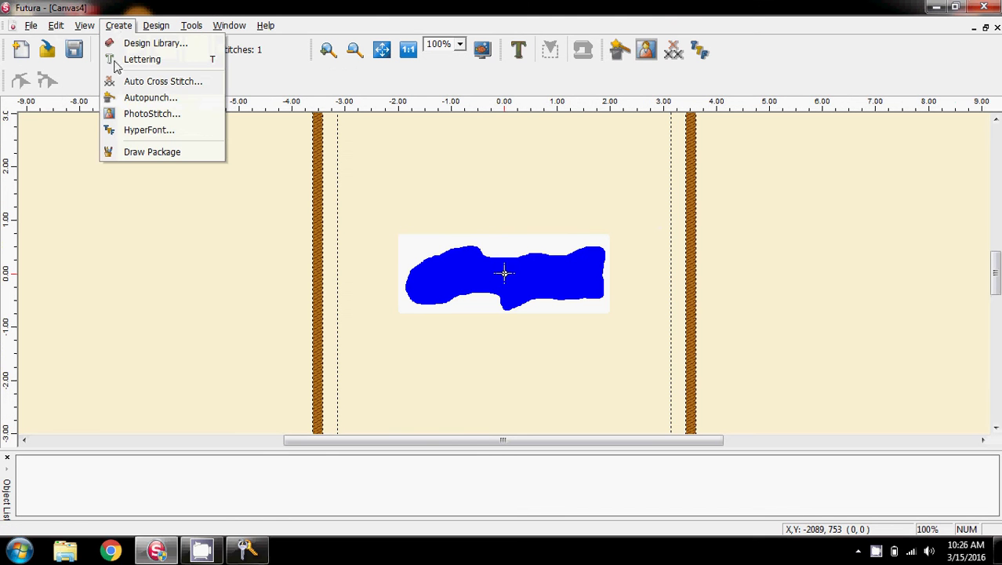
{"action": "left_click", "coordinate": [138, 97]}
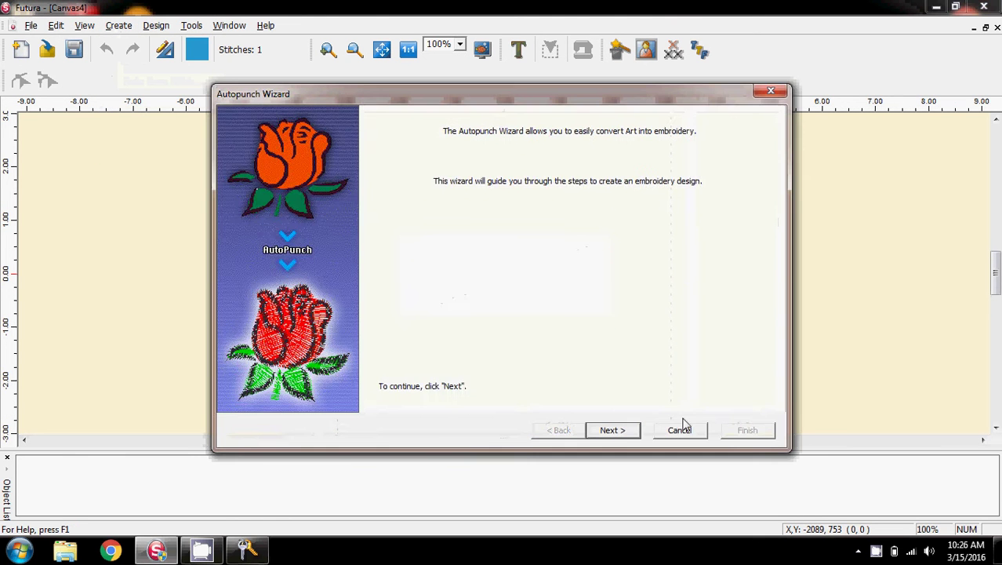
{"action": "left_click", "coordinate": [615, 430]}
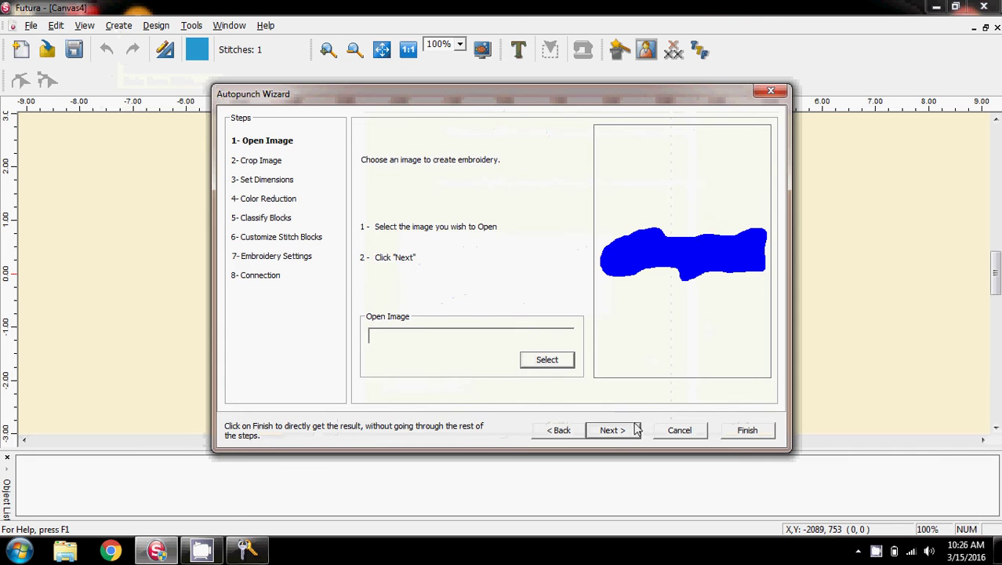
{"action": "left_click", "coordinate": [612, 432]}
Crop the image slightly closer to the blue shape along its upper edge and both sides
{"action": "left_click_drag", "start_coordinate": [682, 218], "coordinate": [683, 224]}
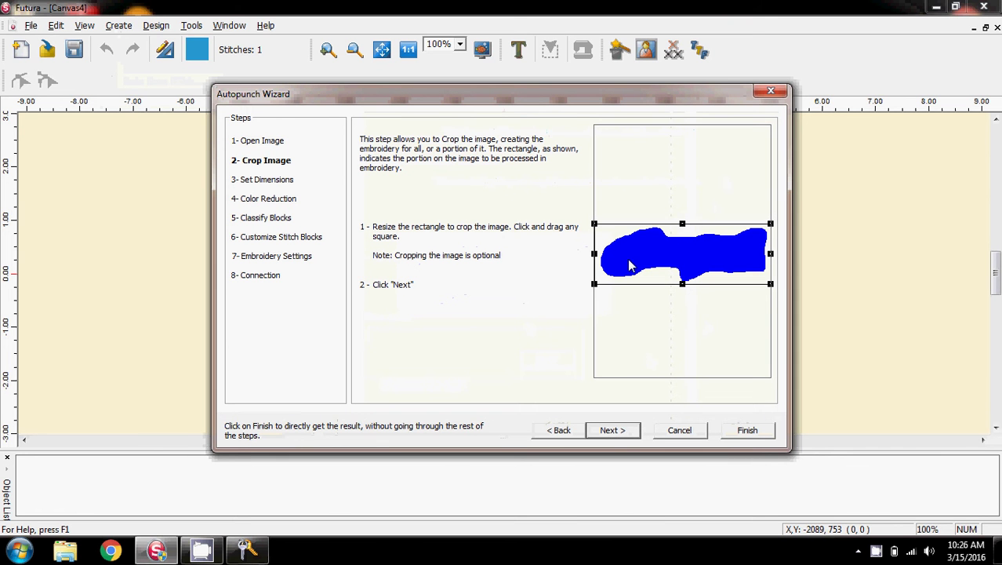
{"action": "left_click_drag", "start_coordinate": [595, 254], "coordinate": [598, 254]}
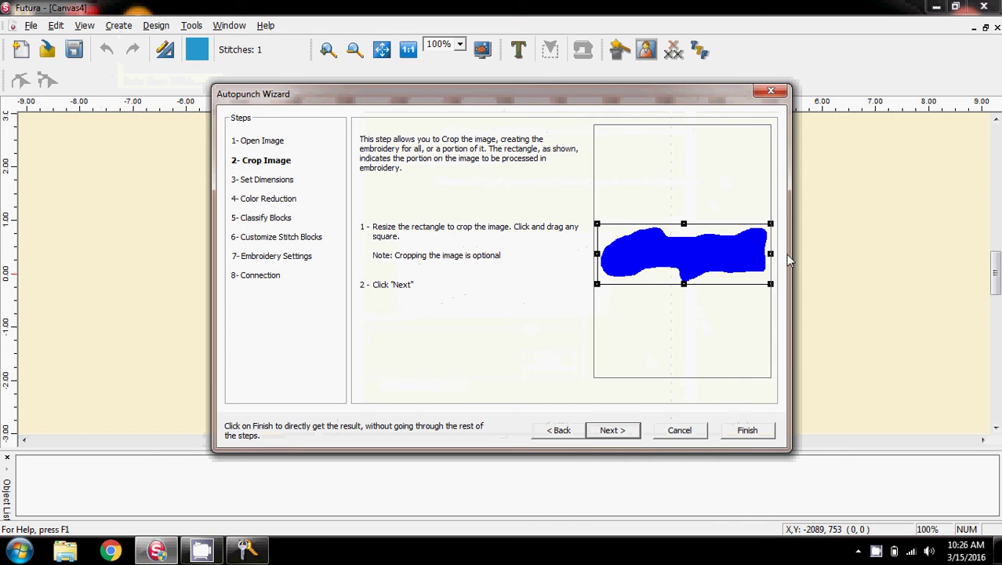
{"action": "left_click_drag", "start_coordinate": [771, 255], "coordinate": [769, 256]}
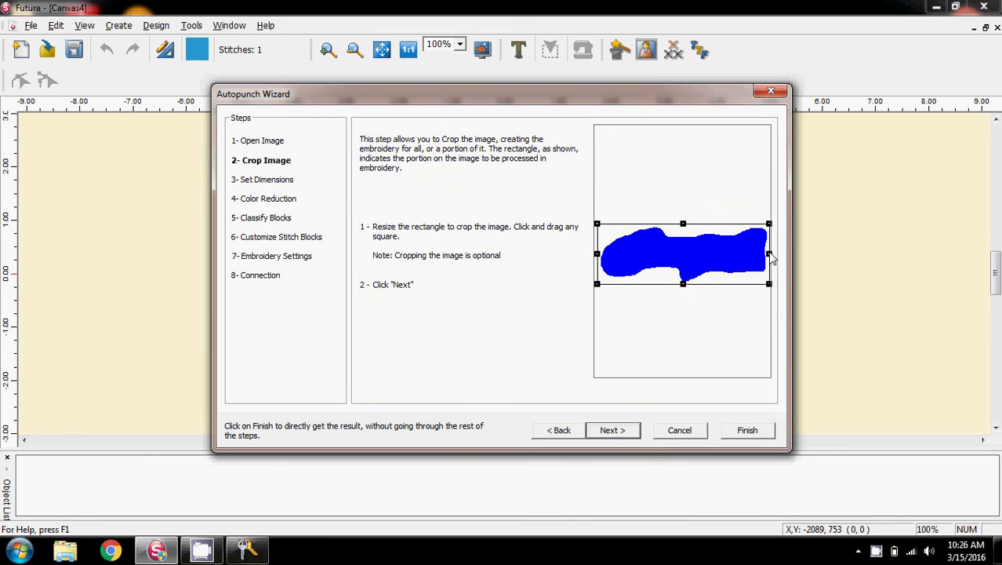
{"action": "left_click", "coordinate": [615, 433]}
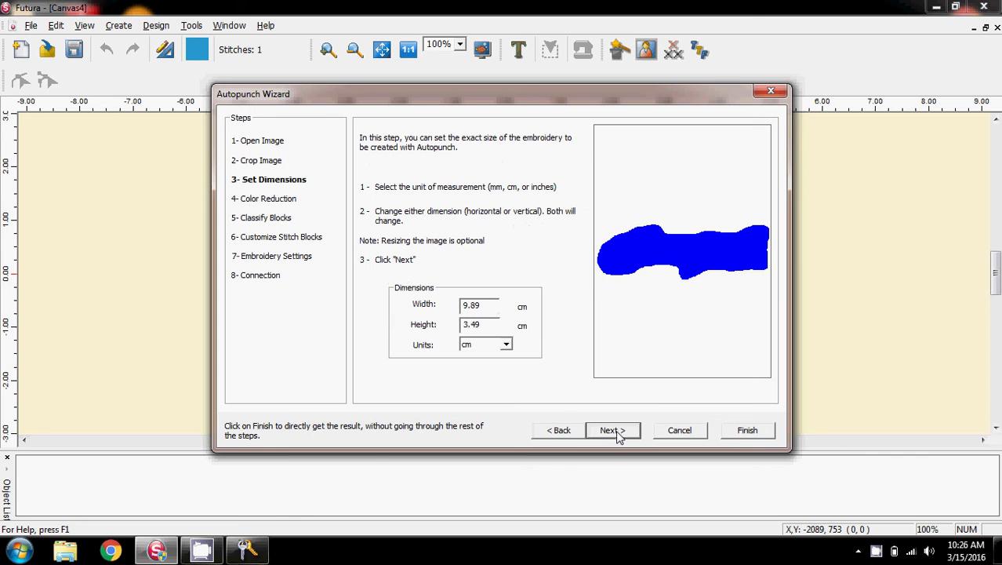
Set the embroidery dimension units to inches and generate the suggested colour set with automatic colour reduction
{"action": "left_click", "coordinate": [507, 345]}
{"action": "left_click", "coordinate": [496, 368]}
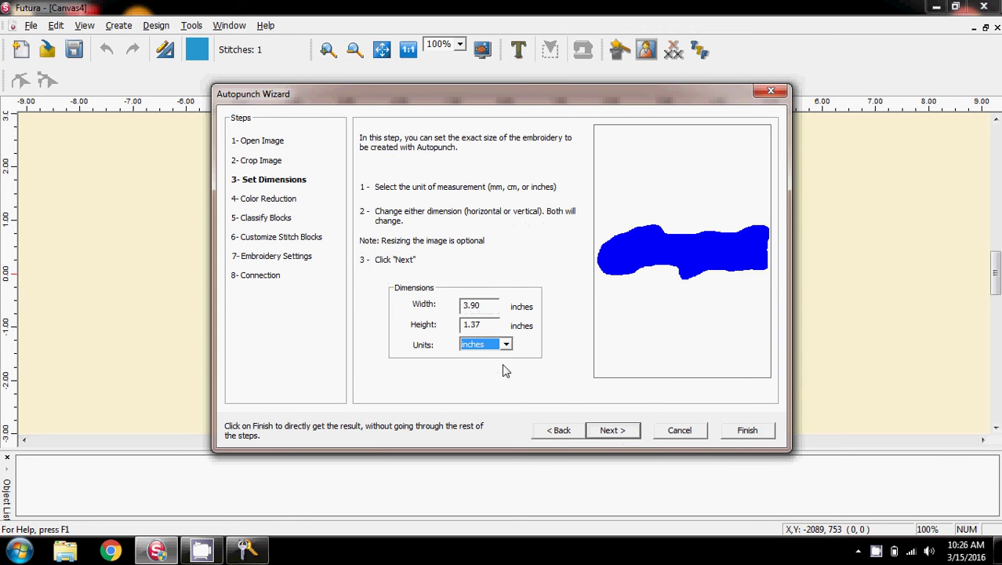
{"action": "left_click", "coordinate": [620, 433]}
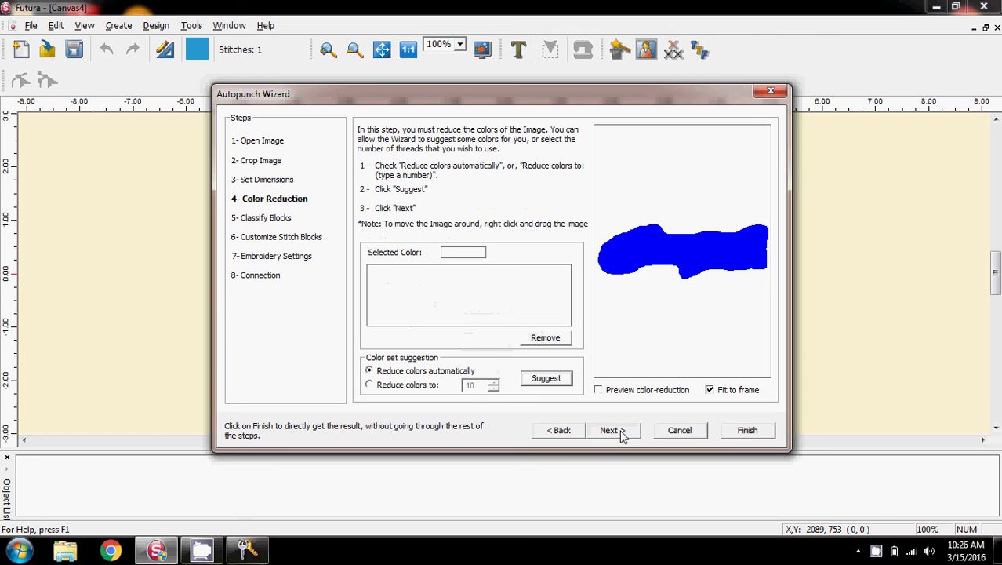
{"action": "left_click", "coordinate": [547, 379]}
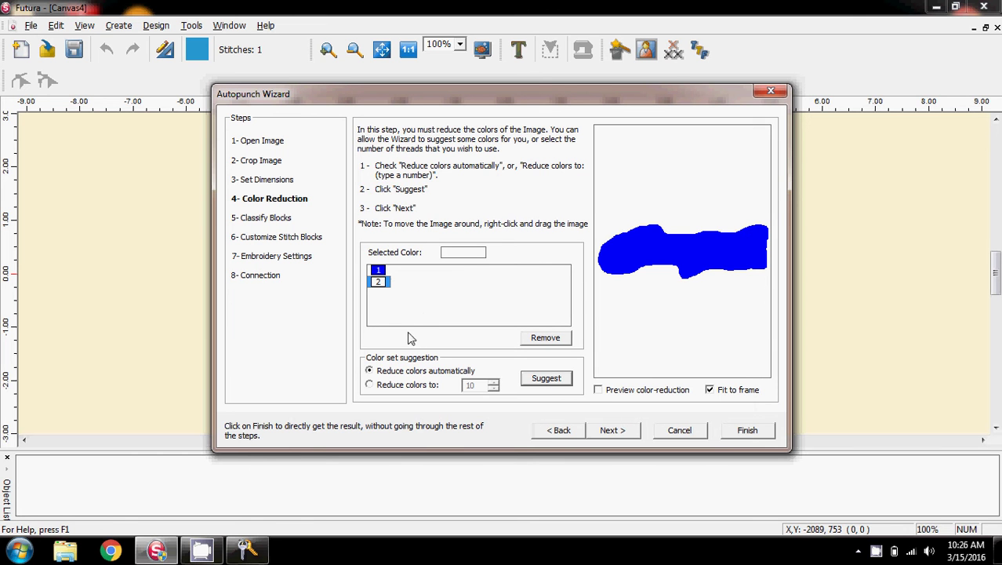
{"action": "left_click", "coordinate": [611, 430]}
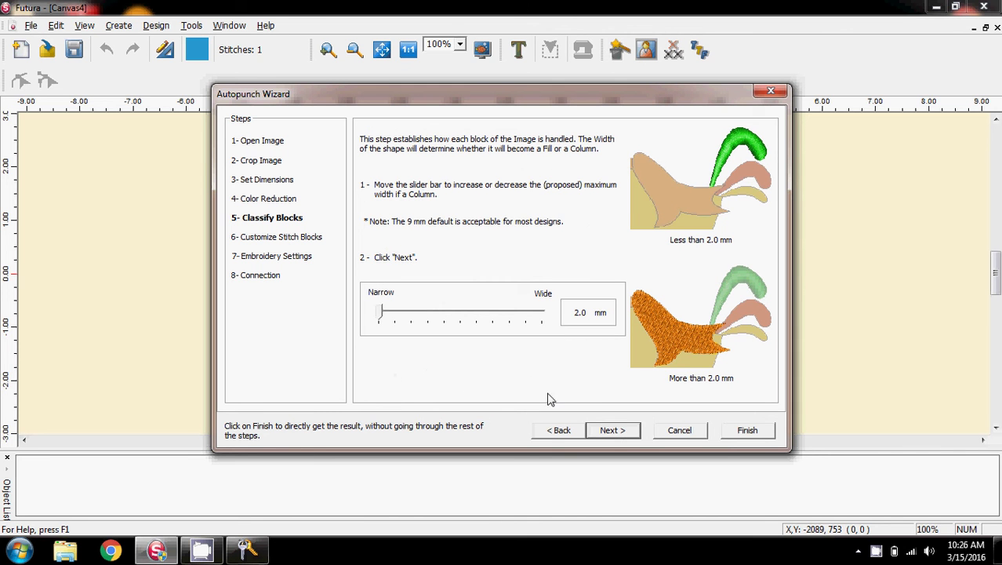
Keep the maximum column width at 2.0 mm and turn off stitching of blocks with the same colour as the background
{"action": "left_click", "coordinate": [605, 434]}
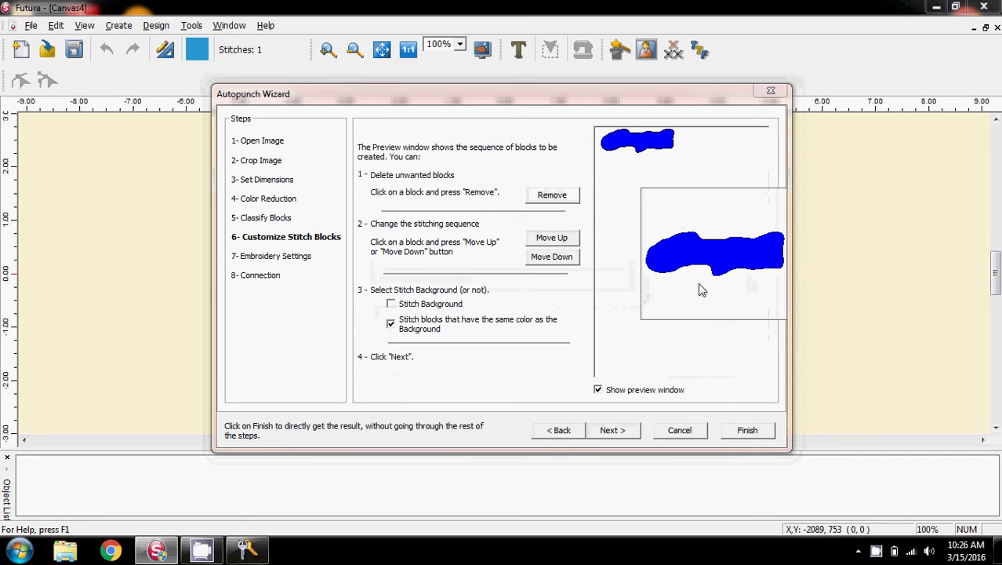
{"action": "left_click", "coordinate": [391, 324]}
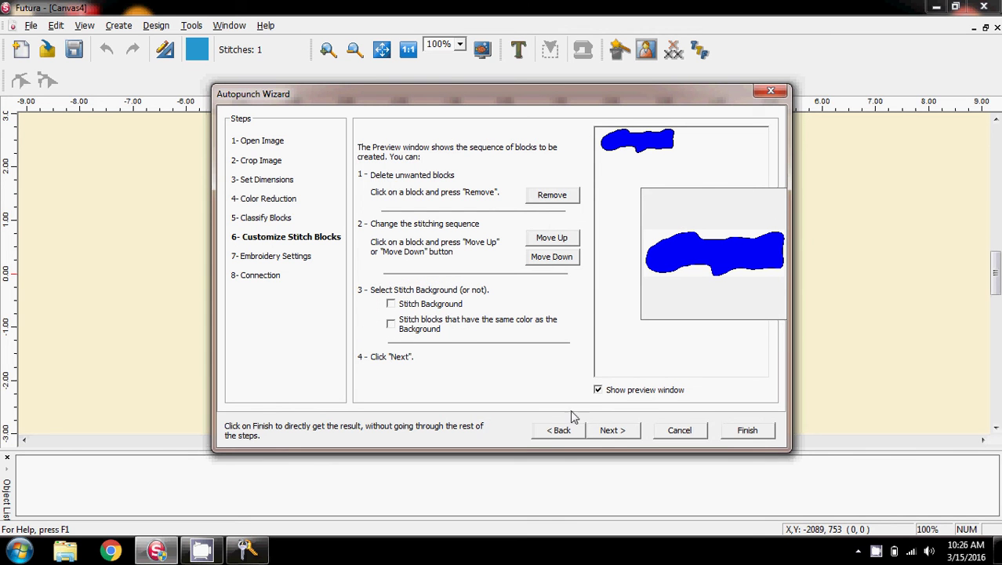
{"action": "left_click", "coordinate": [612, 430]}
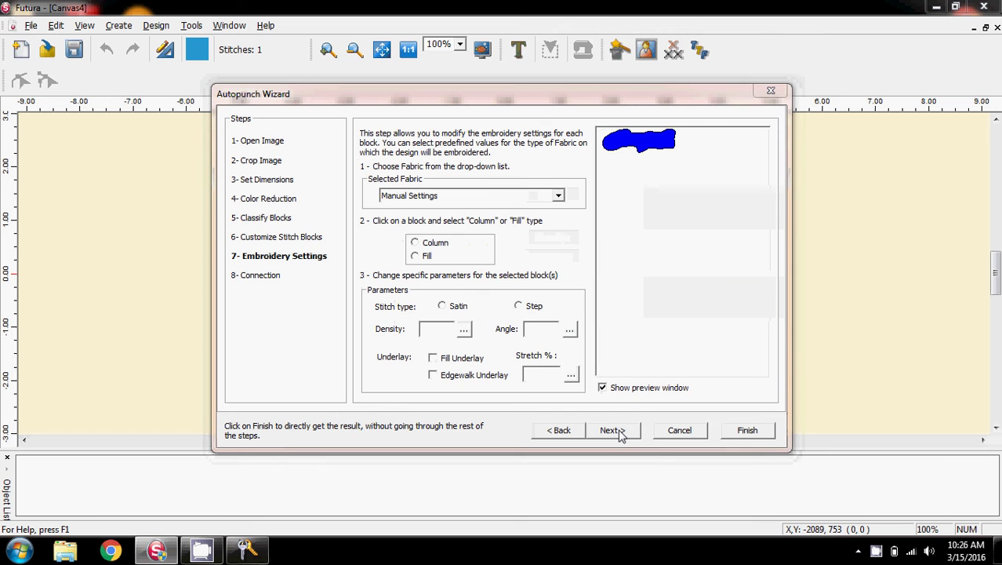
Set the blue fill block's density to 3, keep jump stitch as the connection, and finish the Autopunch conversion
{"action": "left_click", "coordinate": [644, 146]}
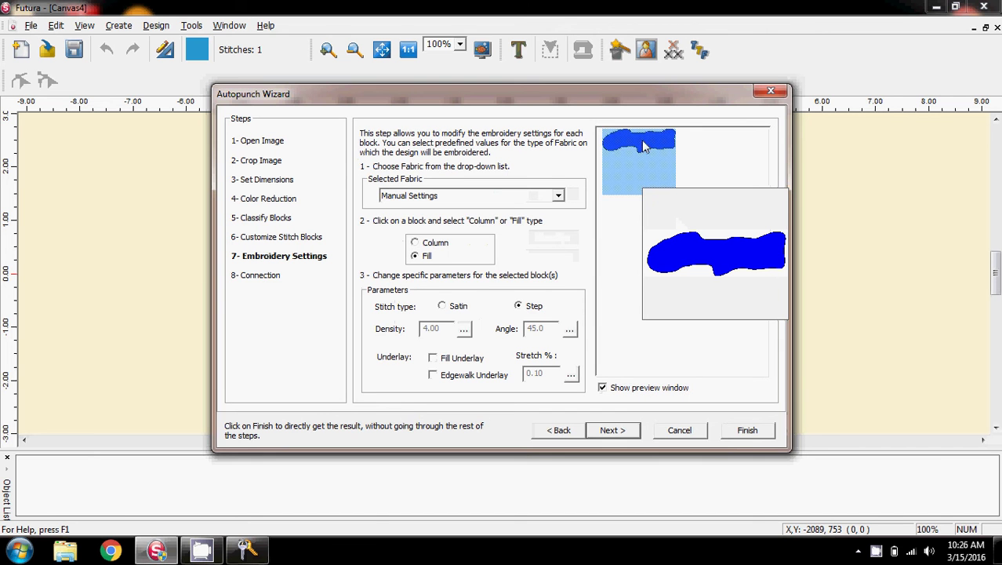
{"action": "left_click", "coordinate": [463, 329]}
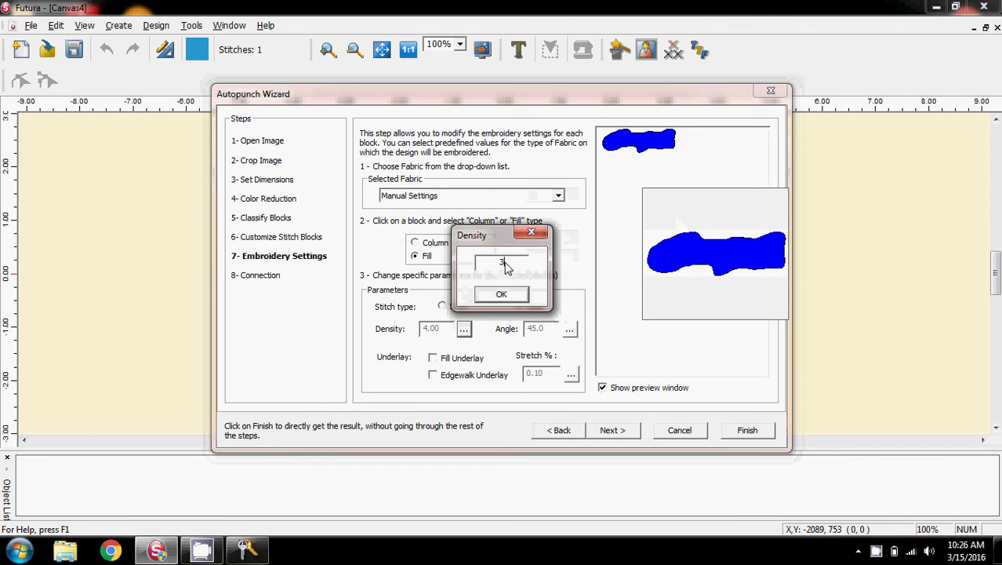
{"action": "left_click", "coordinate": [494, 297]}
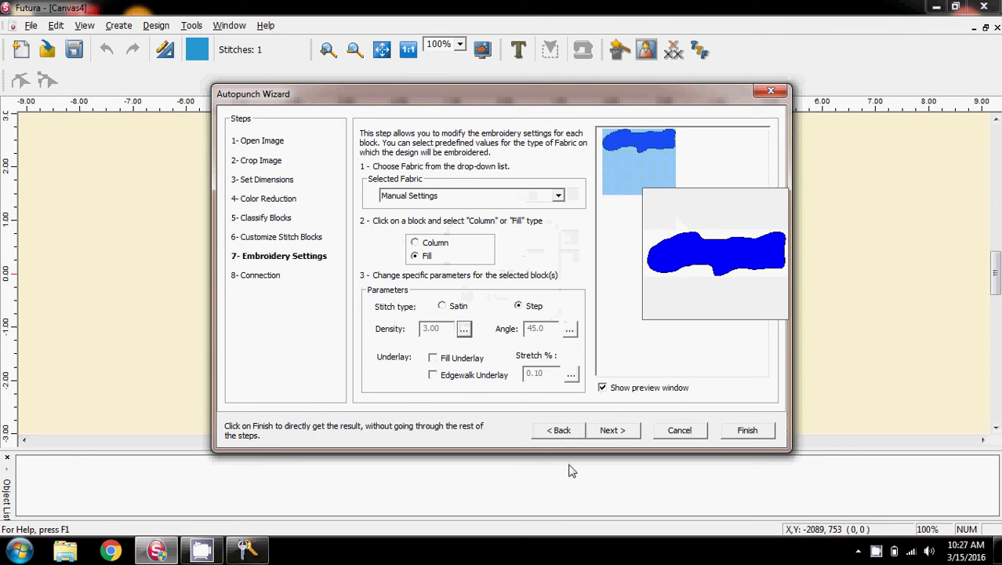
{"action": "left_click", "coordinate": [613, 431]}
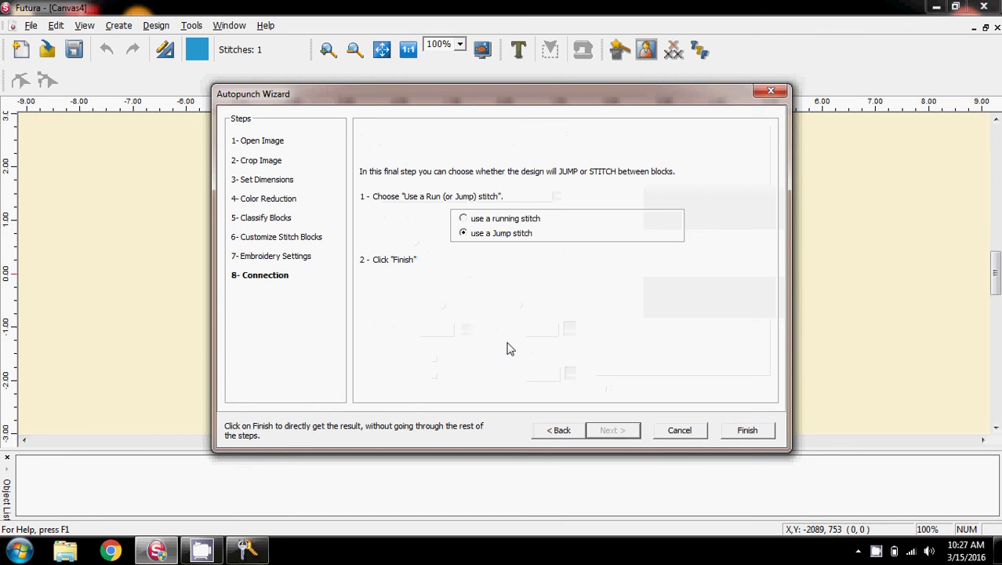
{"action": "left_click", "coordinate": [747, 432]}
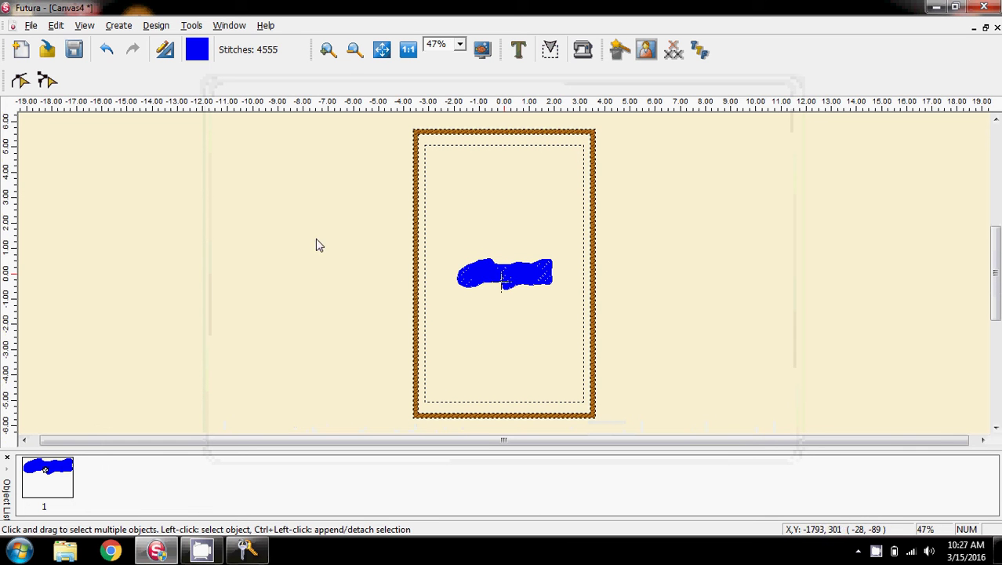
Display the converted shape at 200% zoom with realistic stitch rendering
{"action": "left_click", "coordinate": [460, 44]}
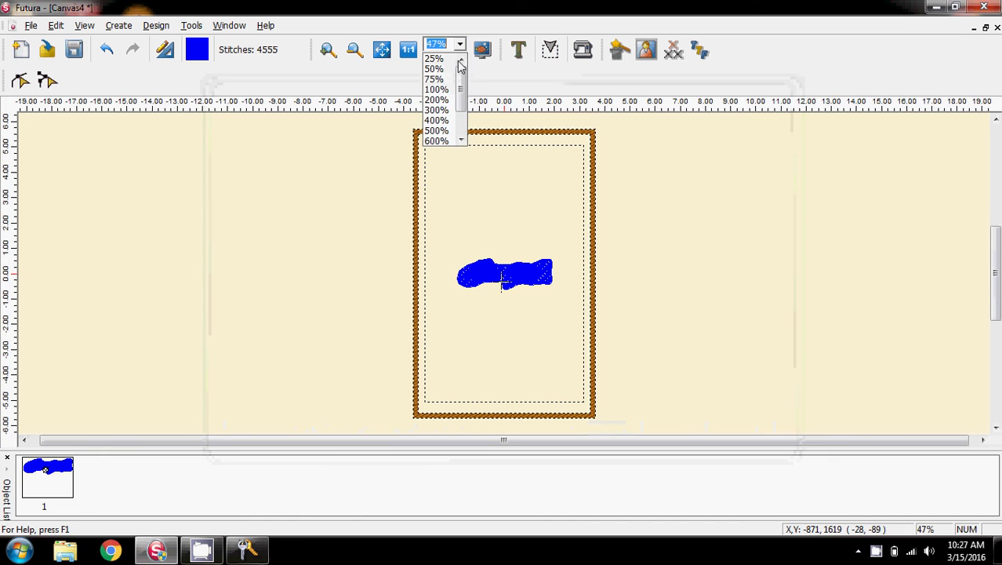
{"action": "left_click", "coordinate": [437, 100]}
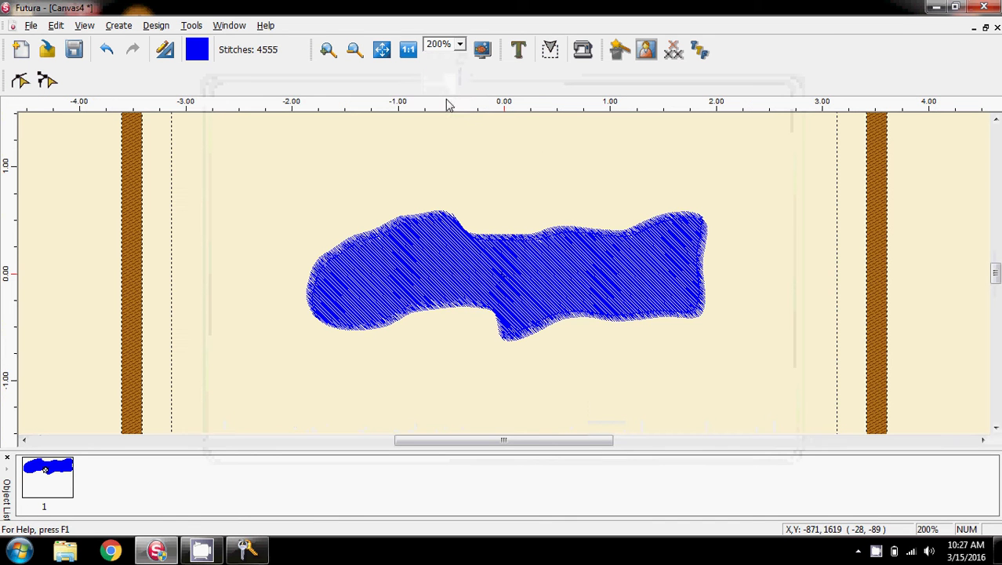
{"action": "left_click", "coordinate": [87, 28]}
{"action": "left_click", "coordinate": [96, 43]}
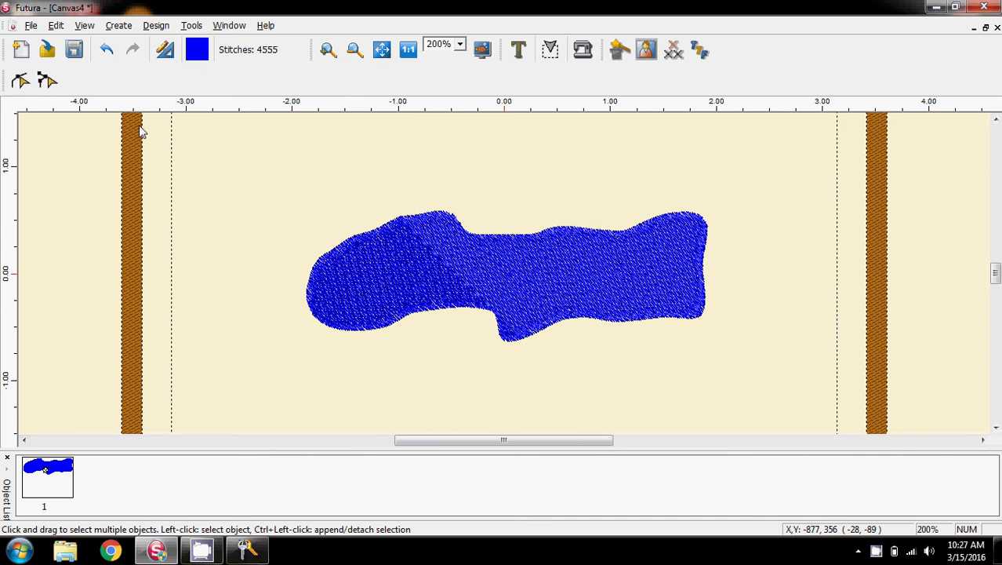
Change the blue shape's stitch type to Applique with overlock stitches on and both hold down lines off, and apply it
{"action": "left_click", "coordinate": [418, 284]}
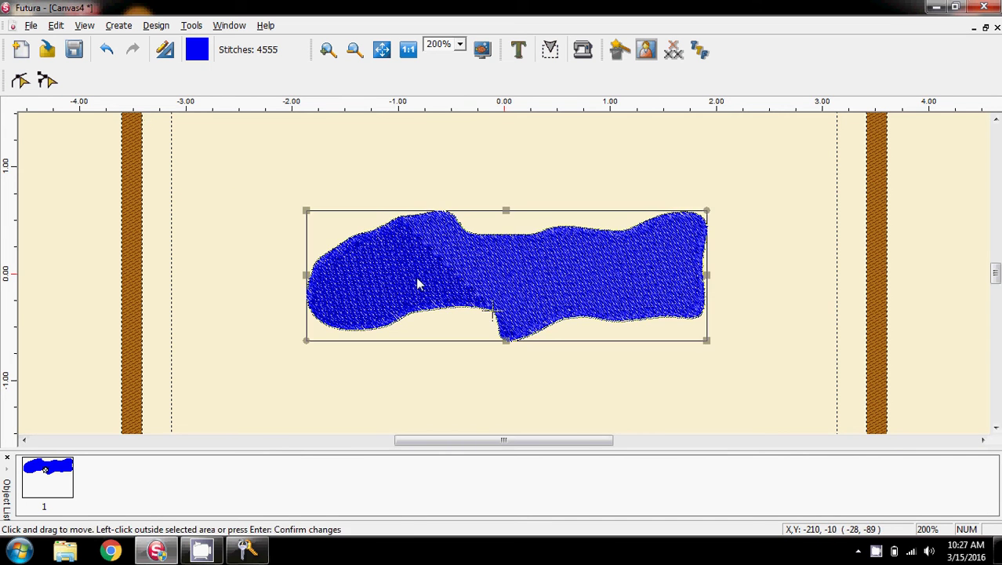
{"action": "left_click", "coordinate": [19, 82]}
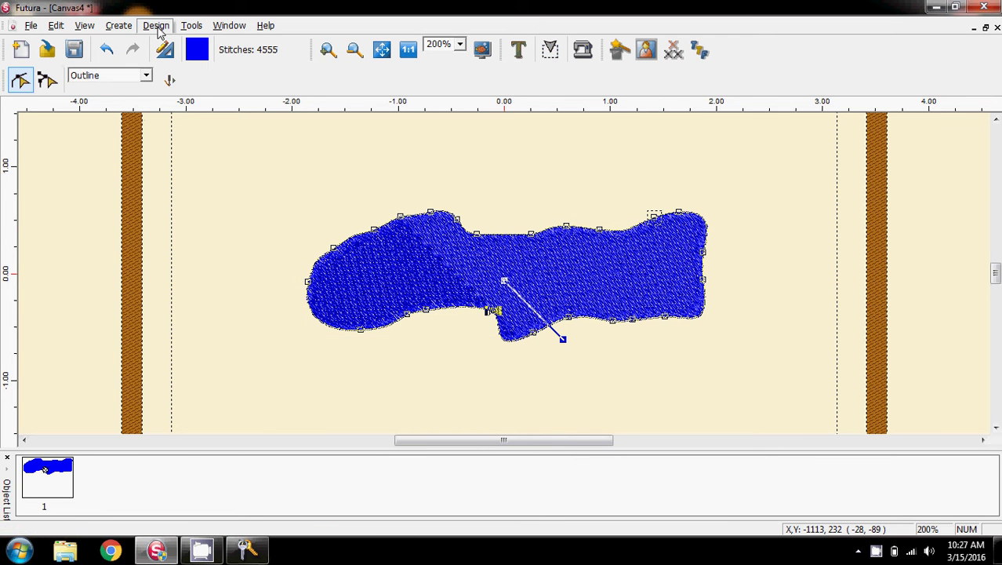
{"action": "left_click", "coordinate": [161, 26]}
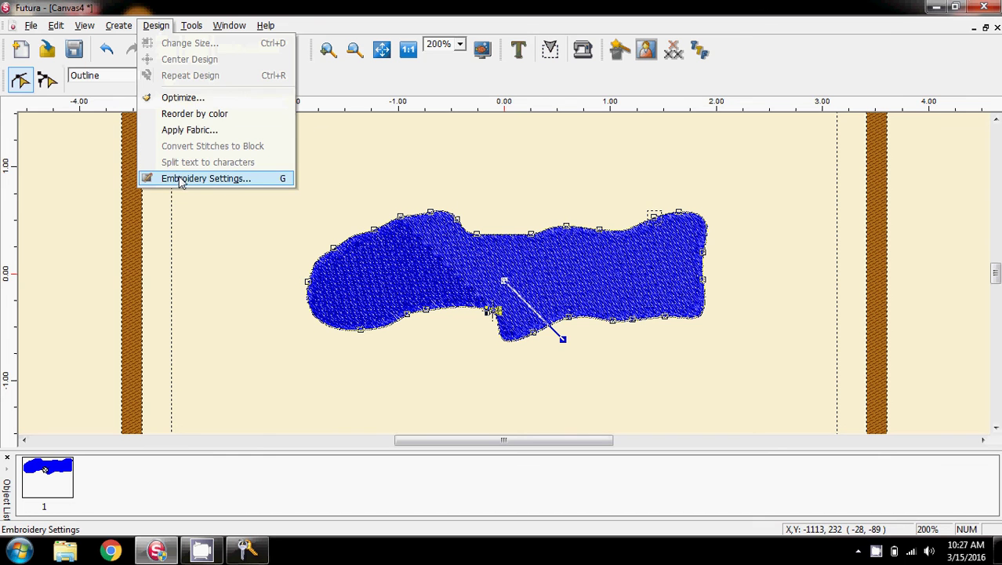
{"action": "left_click", "coordinate": [180, 180]}
{"action": "left_click", "coordinate": [115, 150]}
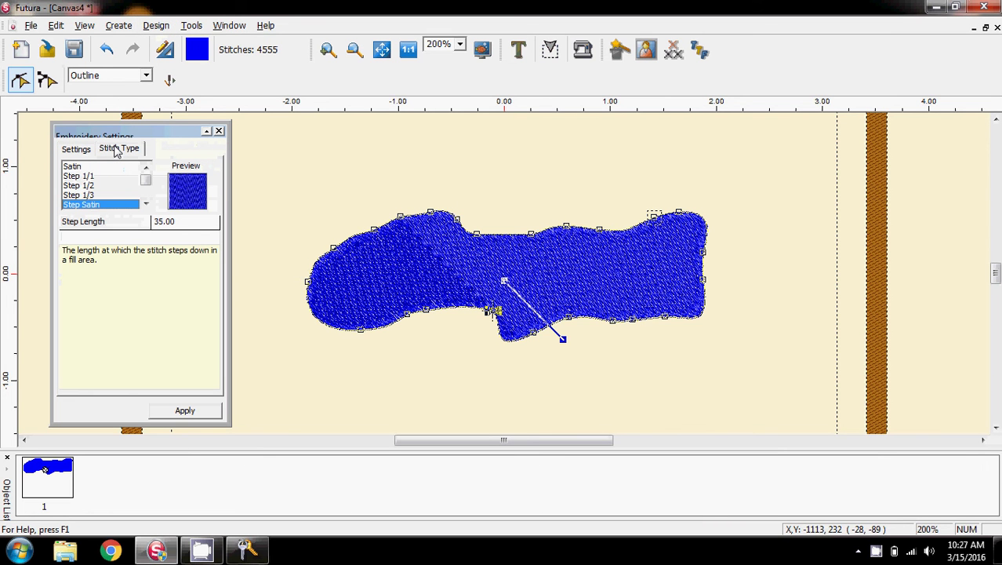
{"action": "left_click_drag", "start_coordinate": [147, 170], "coordinate": [146, 199]}
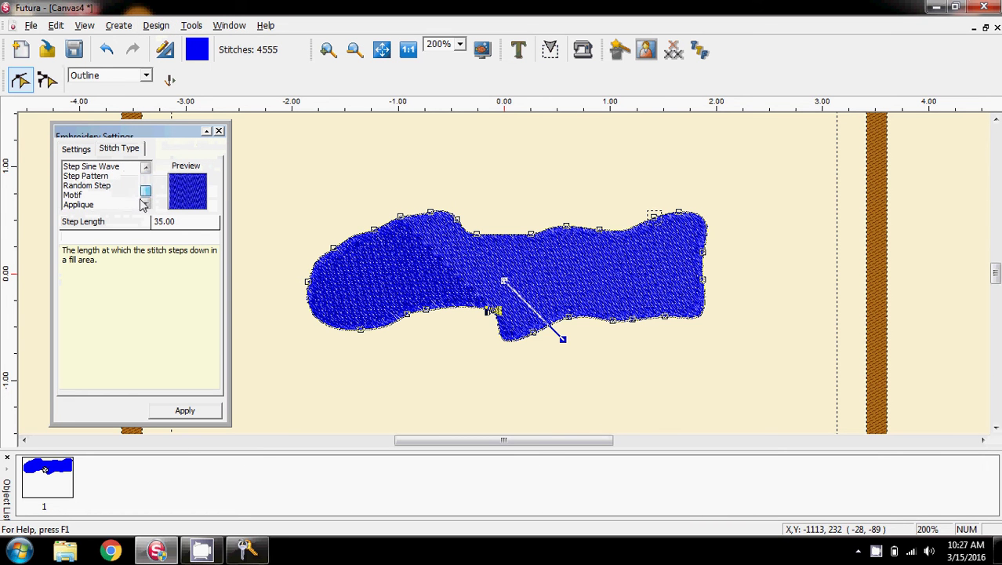
{"action": "left_click", "coordinate": [91, 206]}
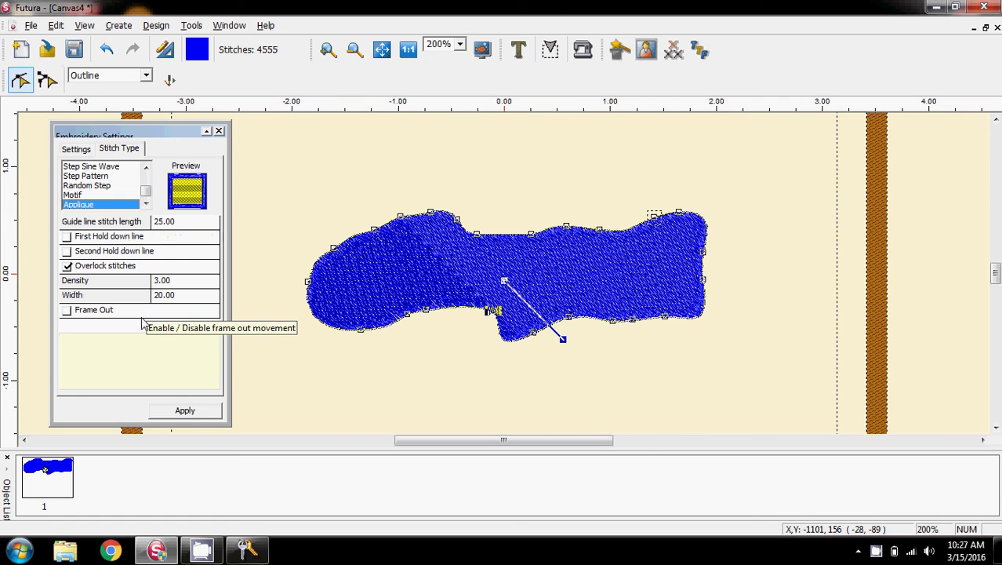
{"action": "left_click", "coordinate": [67, 237]}
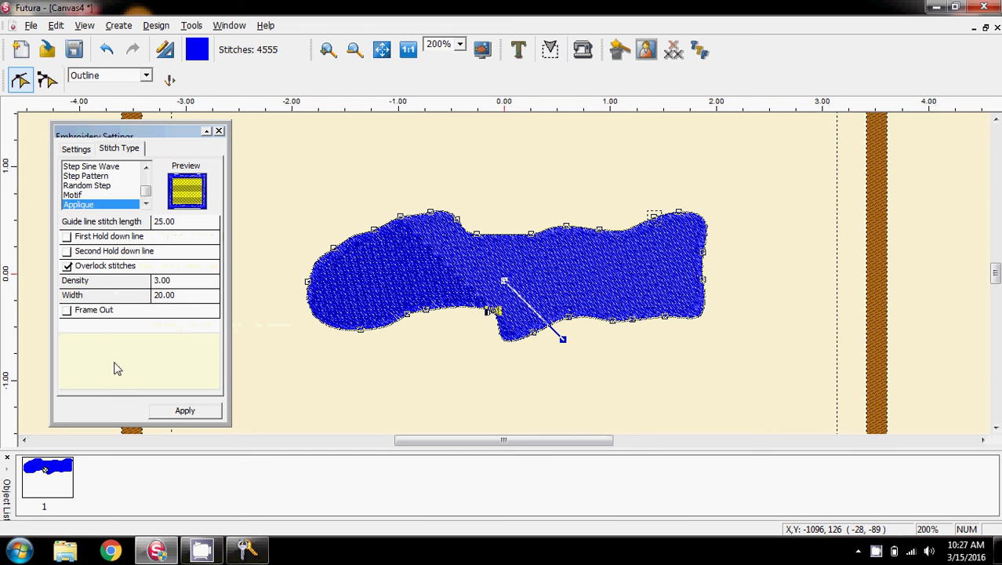
{"action": "left_click", "coordinate": [195, 413]}
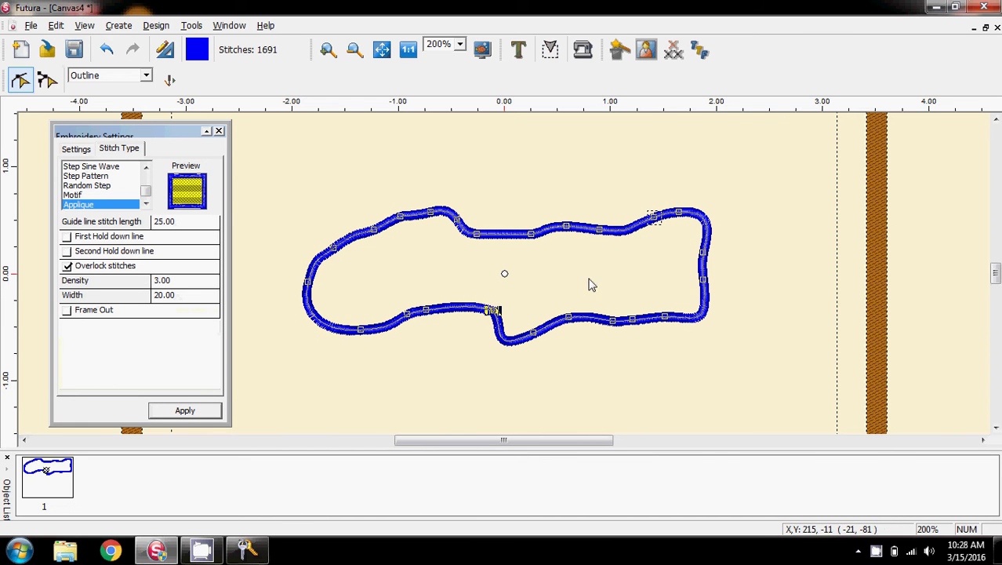
{"action": "left_click", "coordinate": [219, 131]}
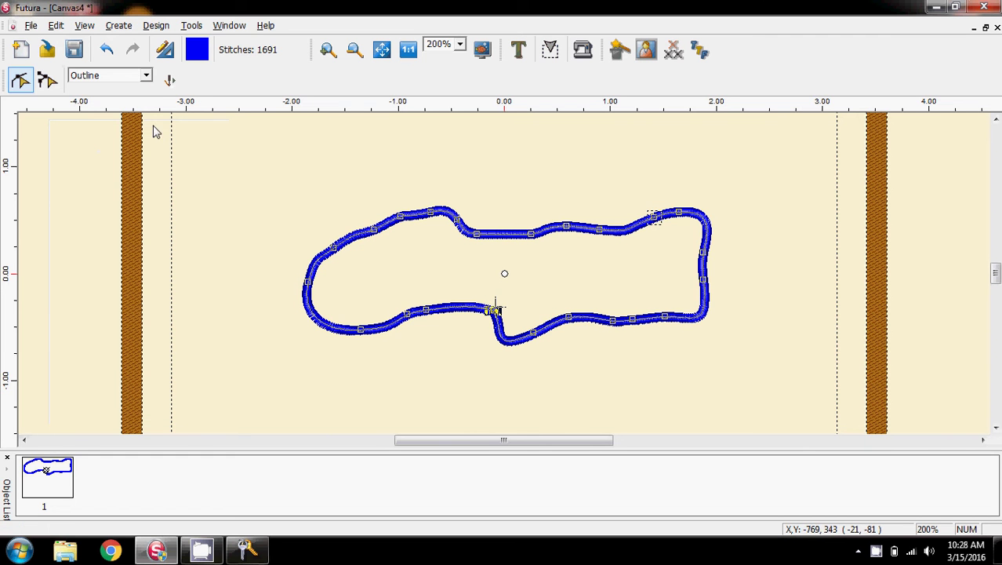
{"action": "left_click", "coordinate": [20, 81]}
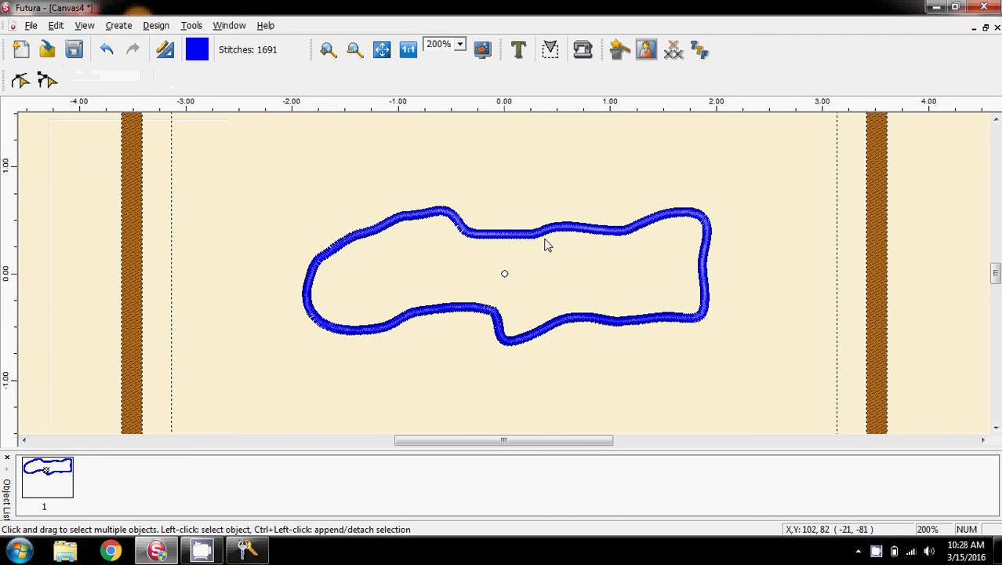
{"action": "left_click", "coordinate": [521, 241]}
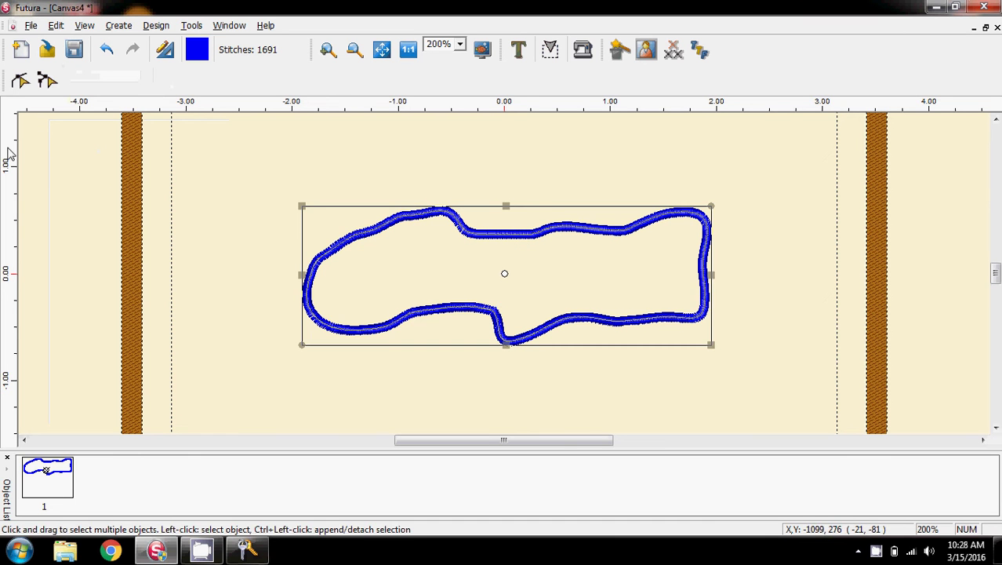
{"action": "left_click", "coordinate": [179, 174]}
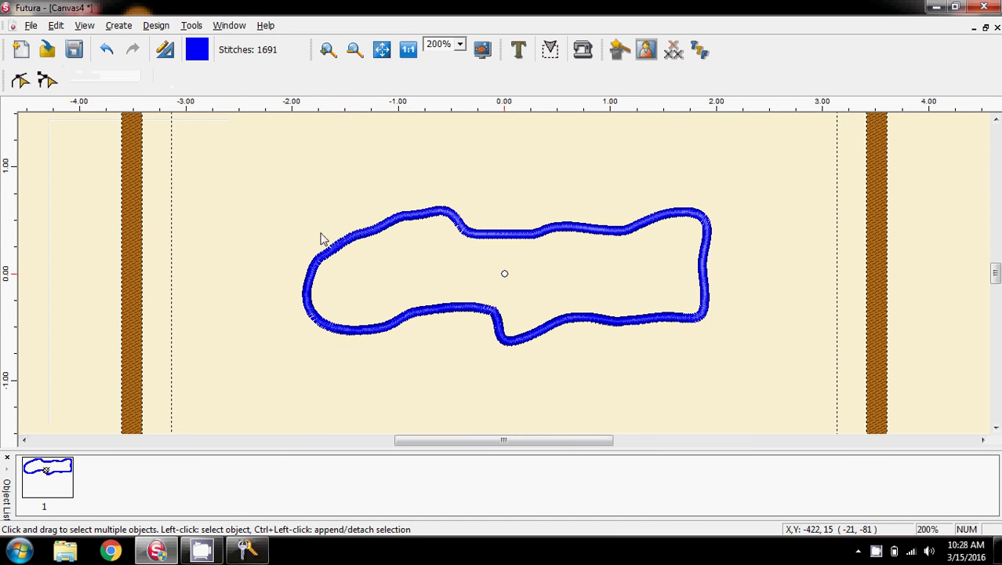
Reshape the applique outline by moving the upper-edge point just right of the centre slightly upward
{"action": "left_click", "coordinate": [20, 81]}
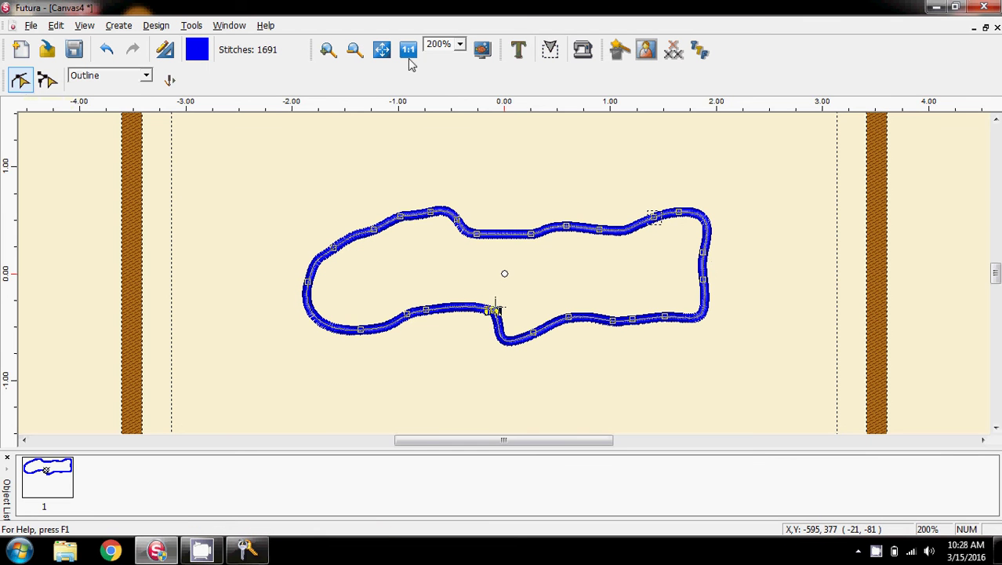
{"action": "left_click", "coordinate": [460, 45]}
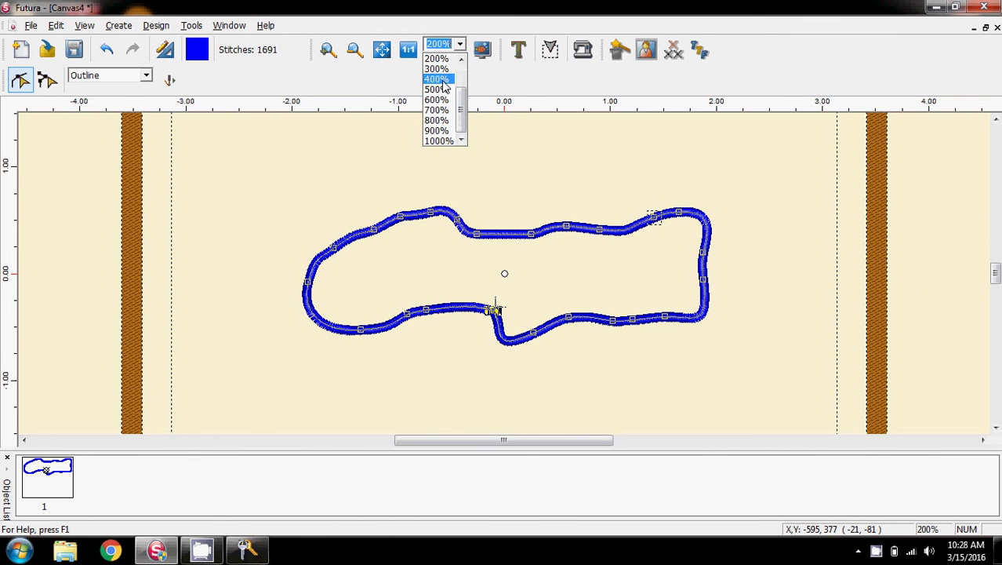
{"action": "left_click", "coordinate": [444, 79]}
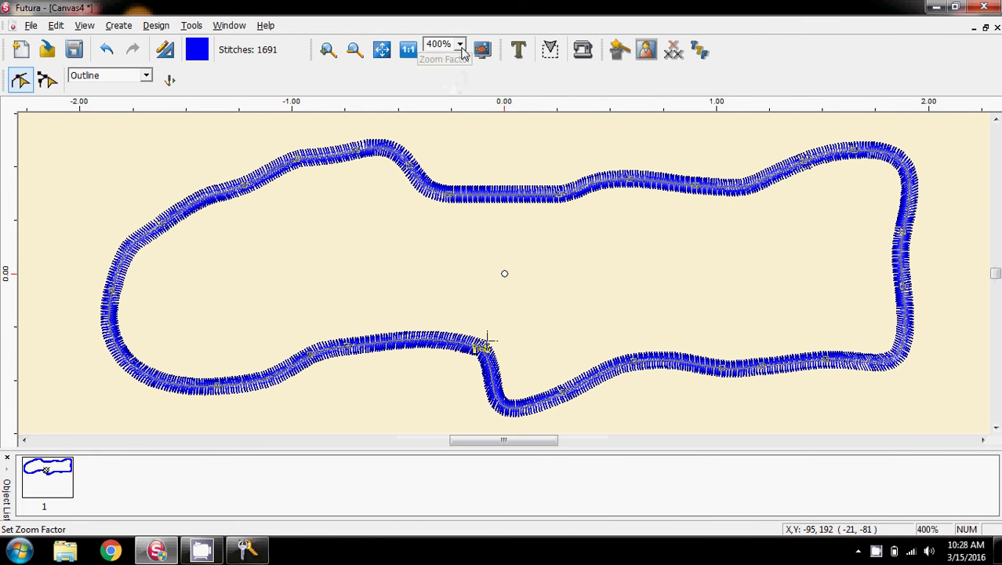
{"action": "left_click", "coordinate": [460, 45]}
{"action": "left_click", "coordinate": [447, 69]}
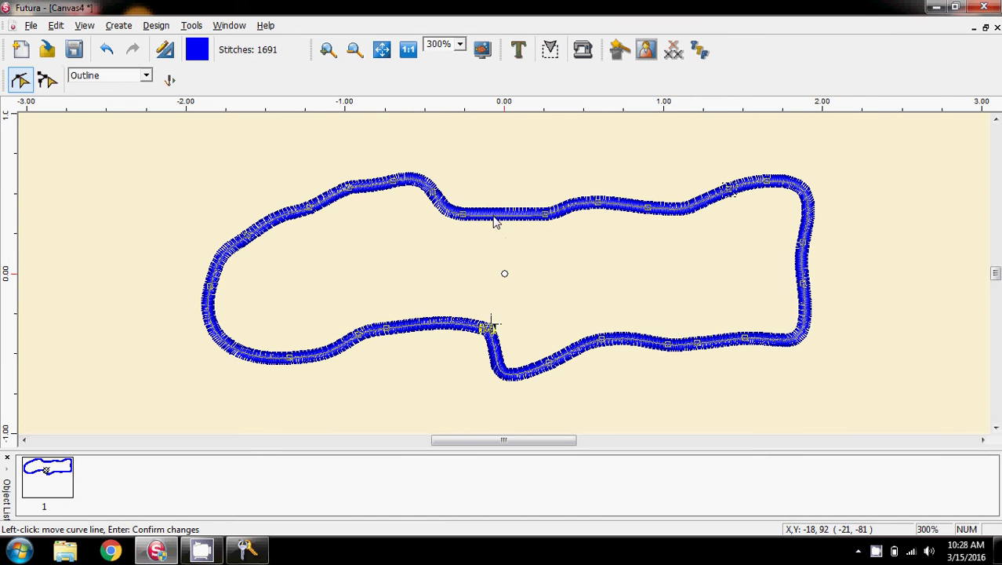
{"action": "left_click", "coordinate": [542, 219]}
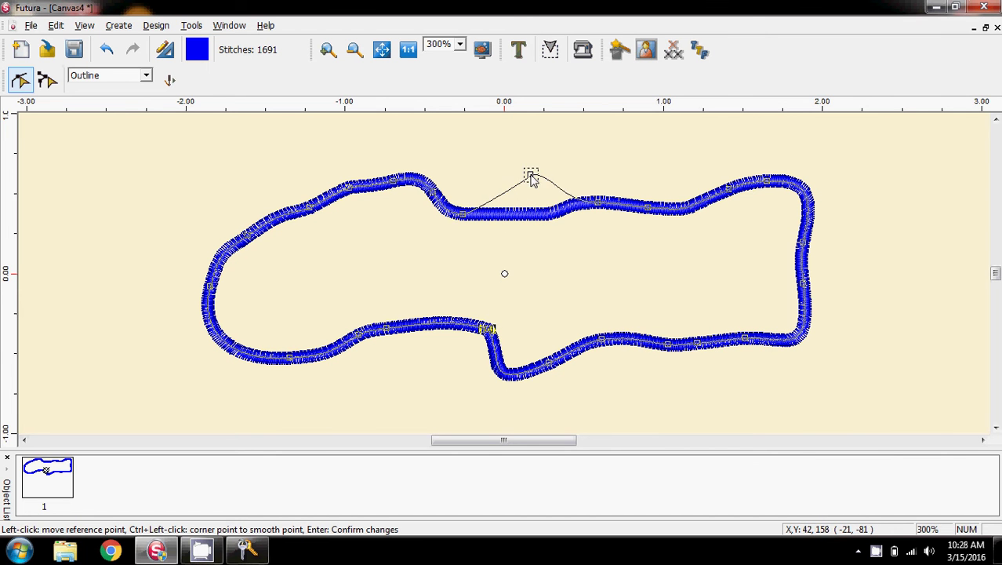
{"action": "left_click", "coordinate": [537, 196]}
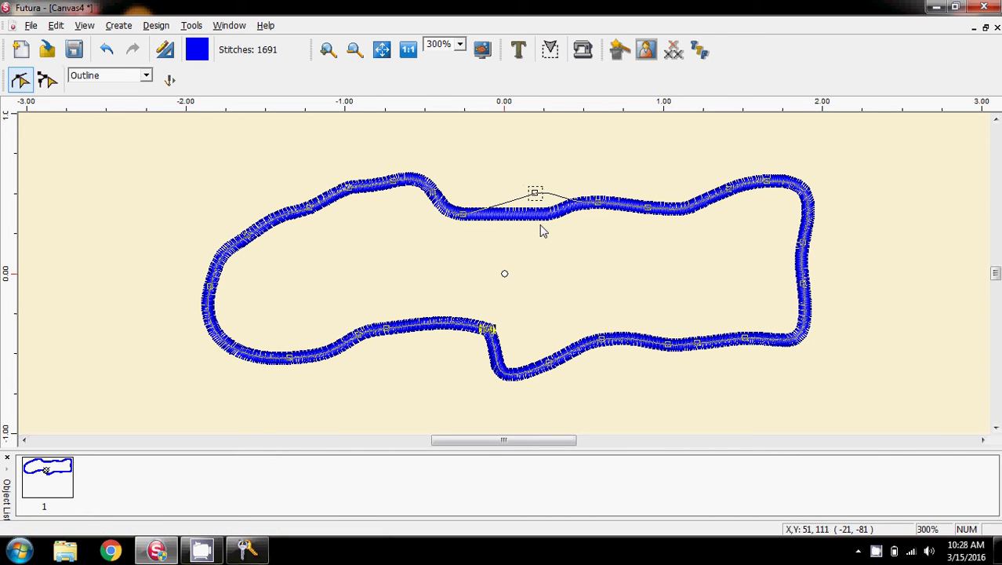
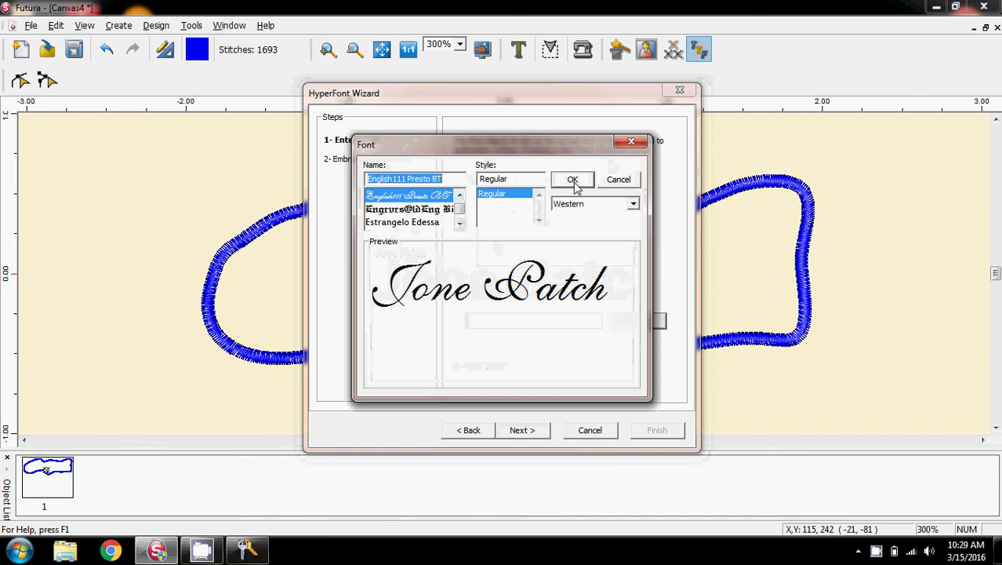
Create the HyperFont lettering in English111 Presto BT with column stitch and position it inside the blue applique outline
{"action": "left_click", "coordinate": [572, 181]}
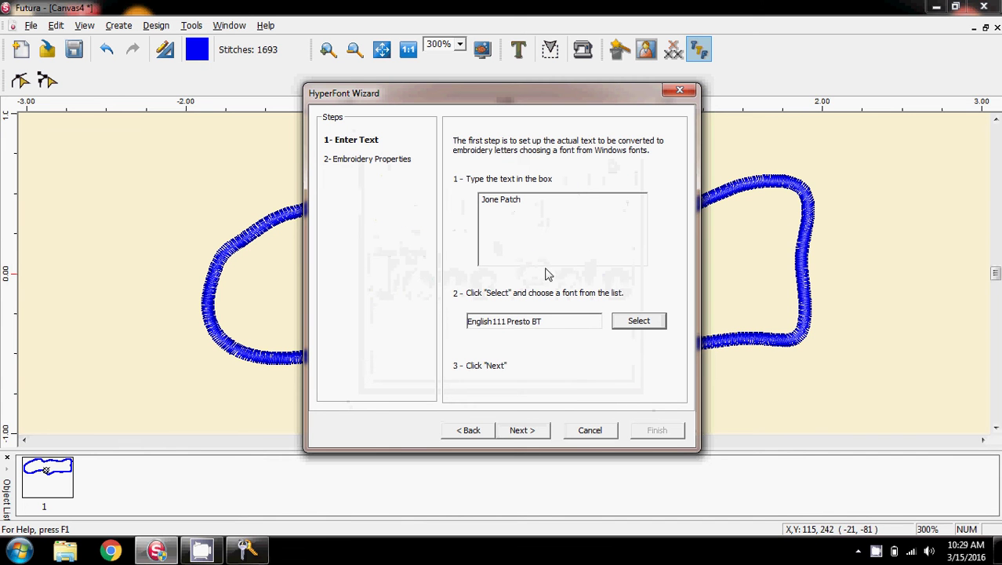
{"action": "left_click", "coordinate": [522, 431]}
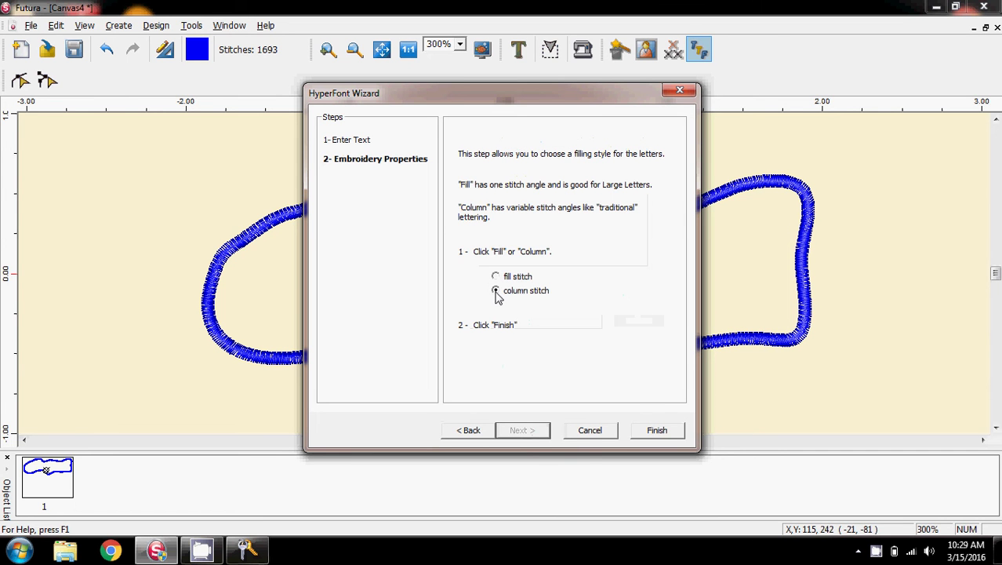
{"action": "left_click", "coordinate": [657, 431]}
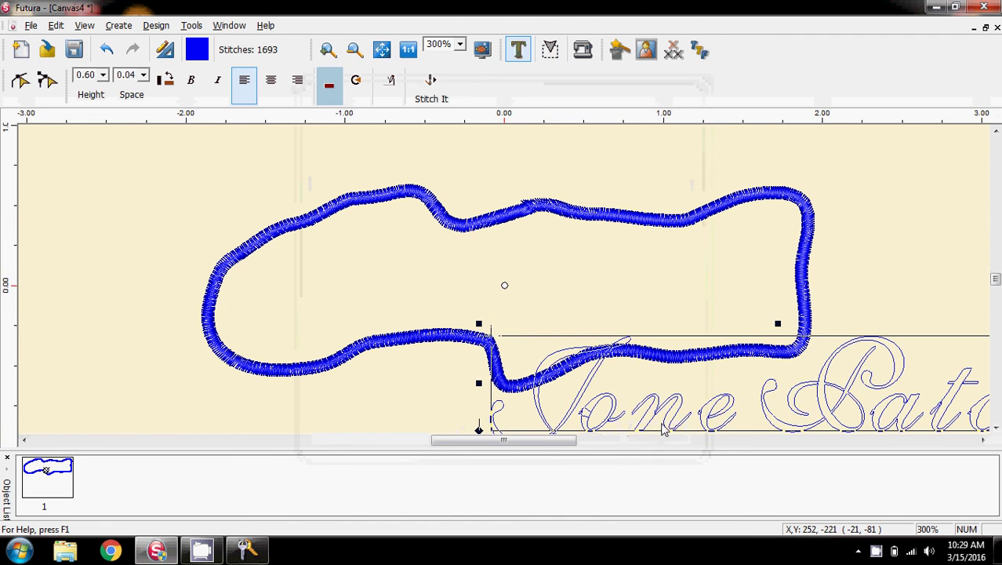
{"action": "left_click_drag", "start_coordinate": [766, 375], "coordinate": [527, 299]}
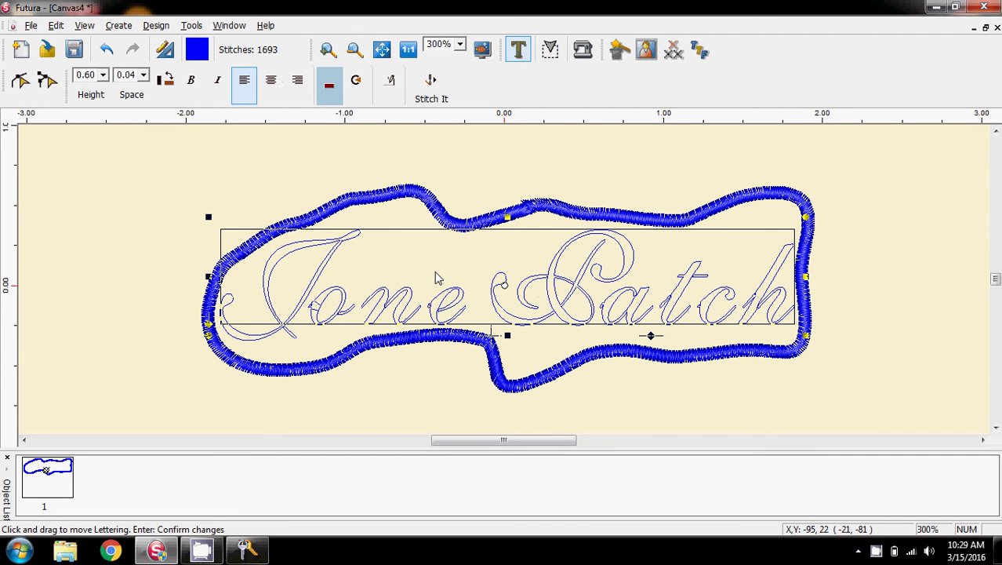
{"action": "left_click", "coordinate": [144, 75]}
{"action": "left_click", "coordinate": [144, 75]}
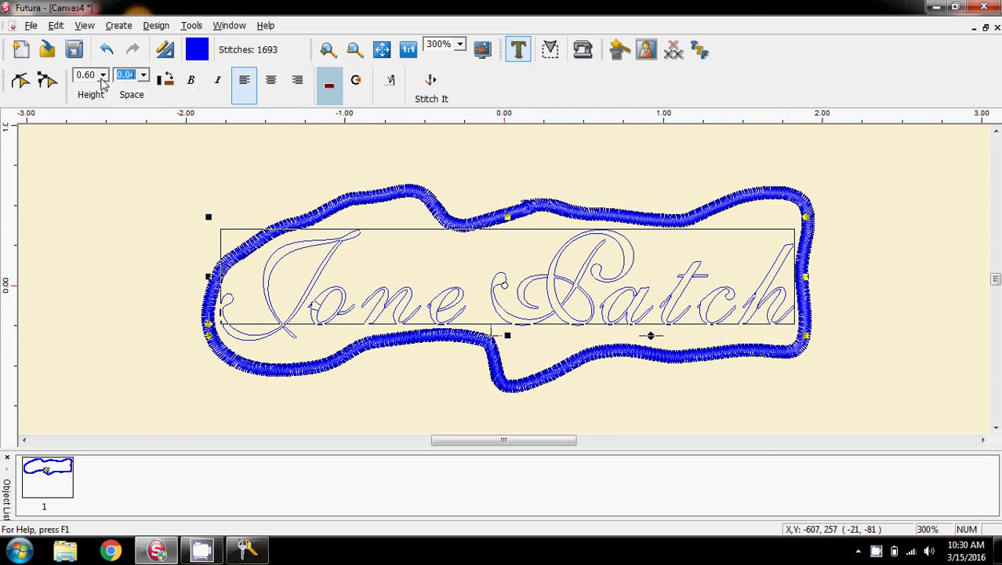
{"action": "left_click", "coordinate": [103, 75]}
{"action": "left_click", "coordinate": [103, 75]}
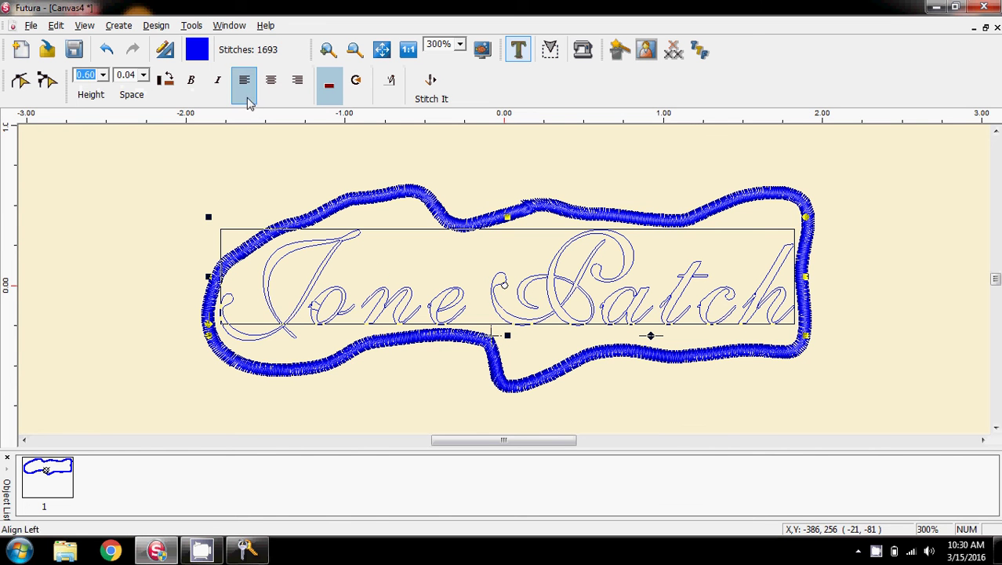
Set the lettering's thread colour to red 251/41/4
{"action": "left_click", "coordinate": [197, 49]}
{"action": "left_click", "coordinate": [435, 239]}
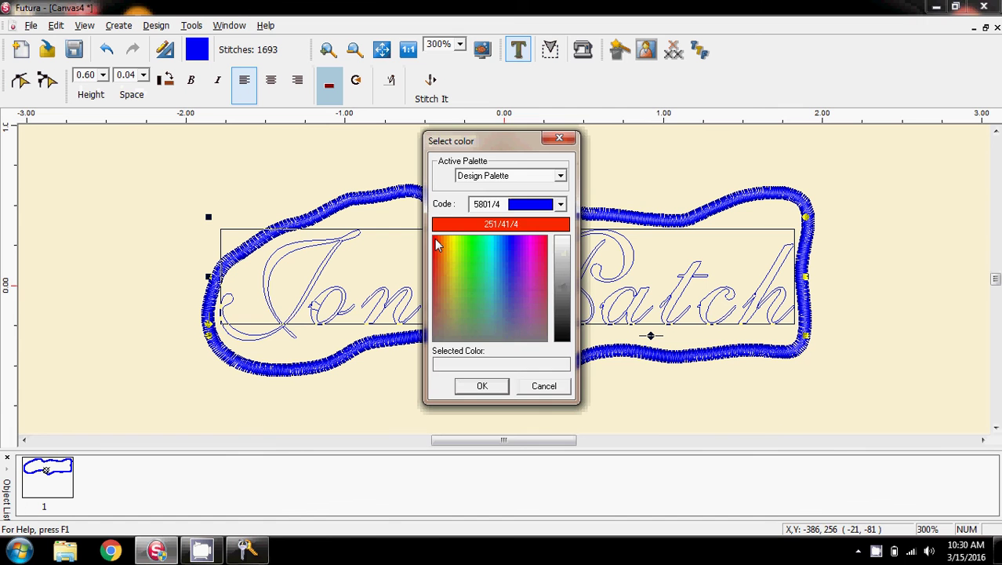
{"action": "left_click", "coordinate": [480, 385]}
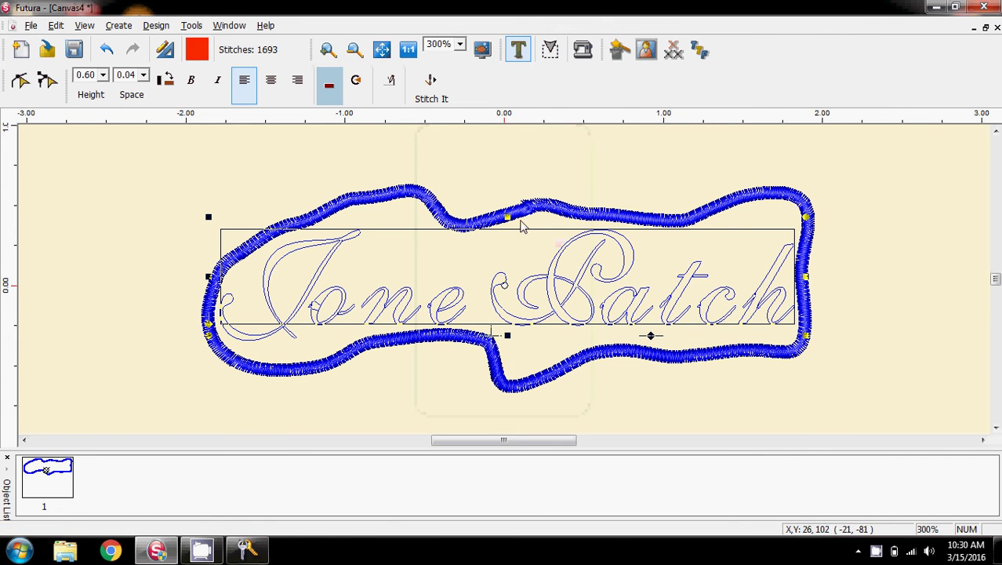
Generate the stitches for the red lettering
{"action": "left_click", "coordinate": [431, 86]}
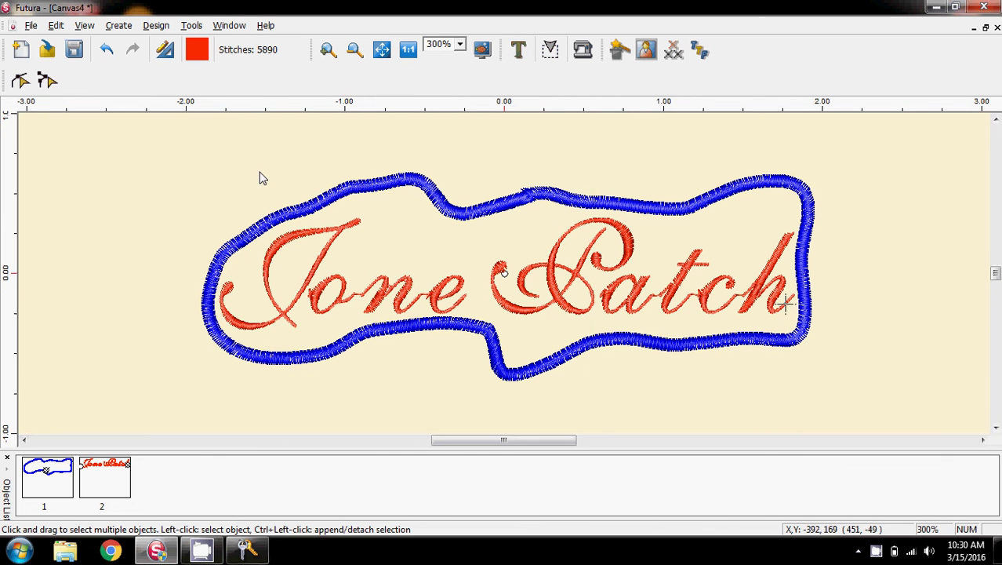
Open the blue applique's outline for point editing and pull the points around the first capital letter outward at its left end and upper edge
{"action": "left_click", "coordinate": [484, 218]}
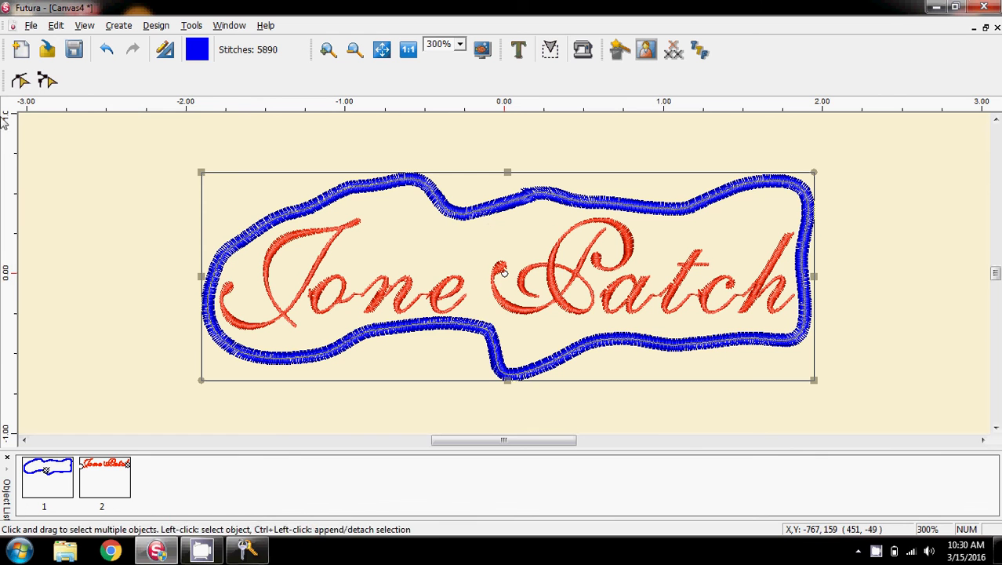
{"action": "left_click", "coordinate": [19, 81]}
{"action": "left_click", "coordinate": [19, 81]}
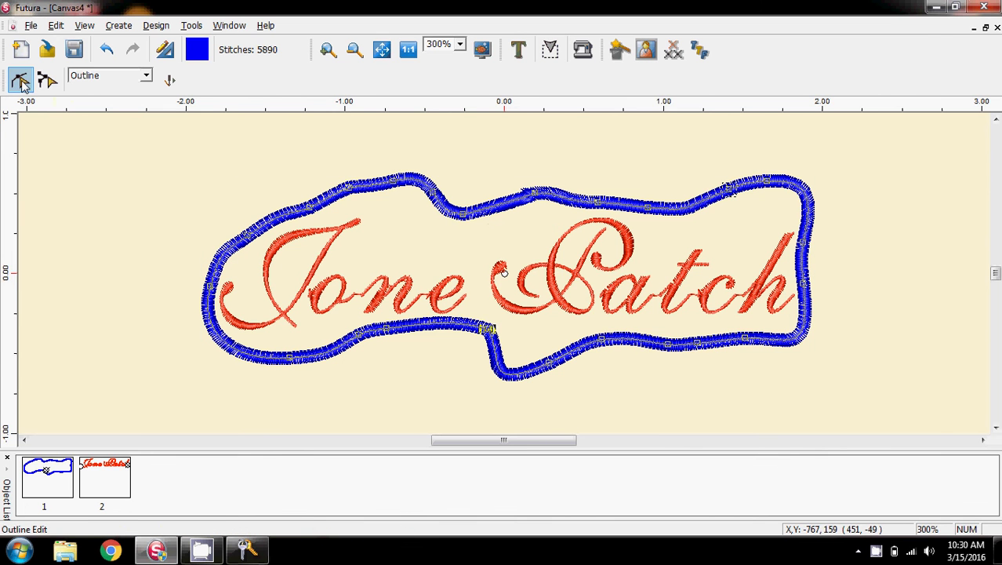
{"action": "left_click", "coordinate": [461, 45]}
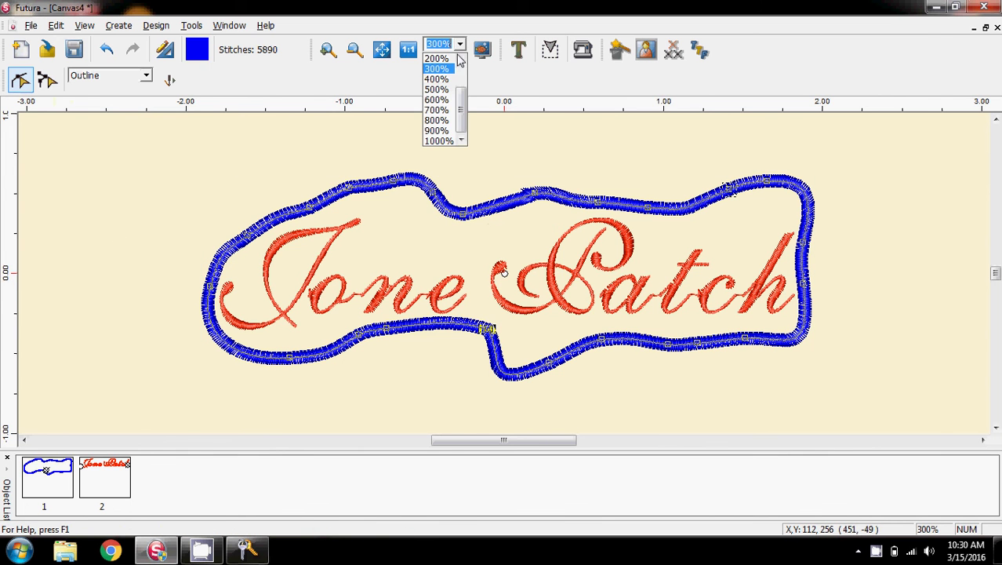
{"action": "left_click", "coordinate": [439, 80]}
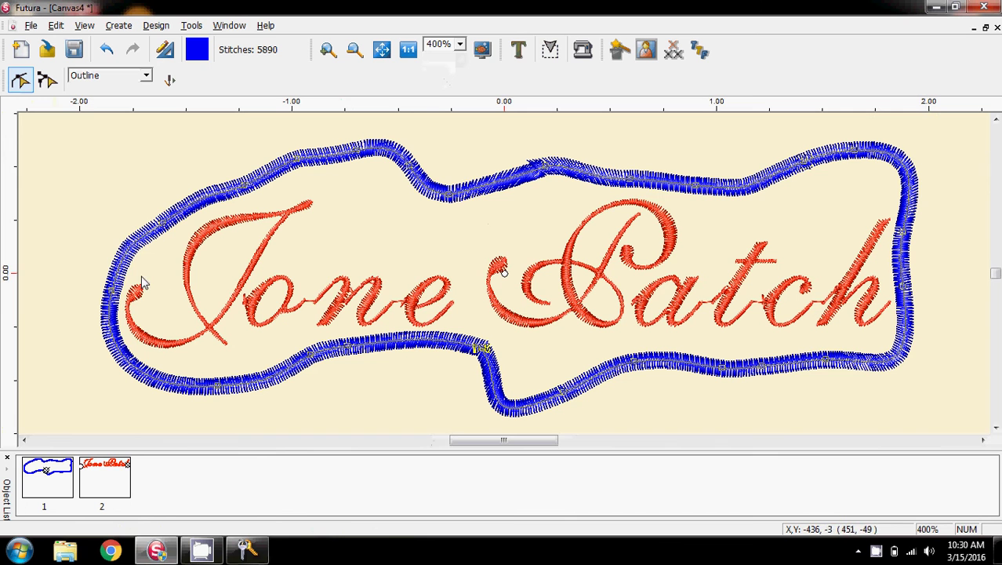
{"action": "left_click_drag", "start_coordinate": [114, 292], "coordinate": [93, 280]}
{"action": "left_click_drag", "start_coordinate": [167, 225], "coordinate": [150, 196]}
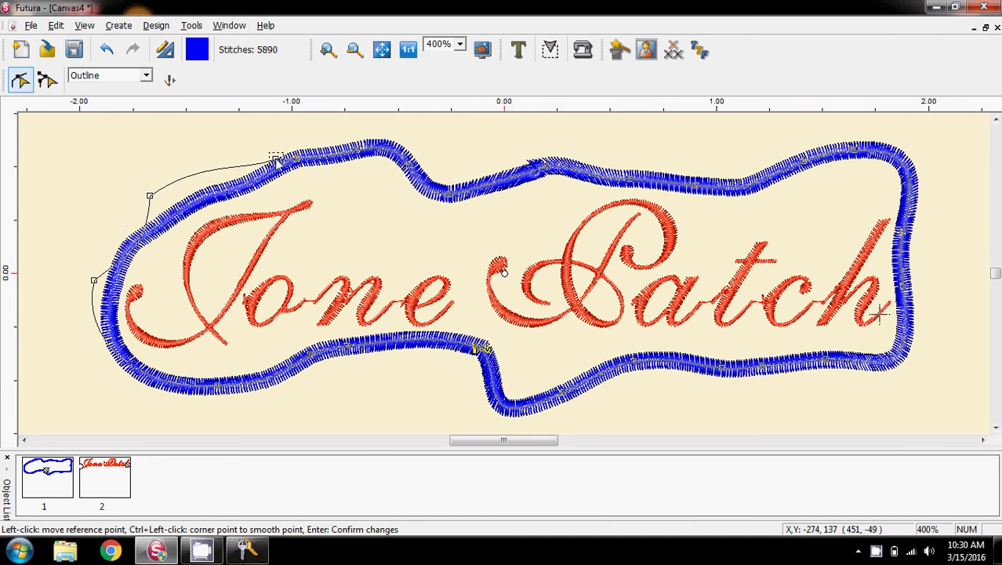
{"action": "left_click", "coordinate": [240, 155]}
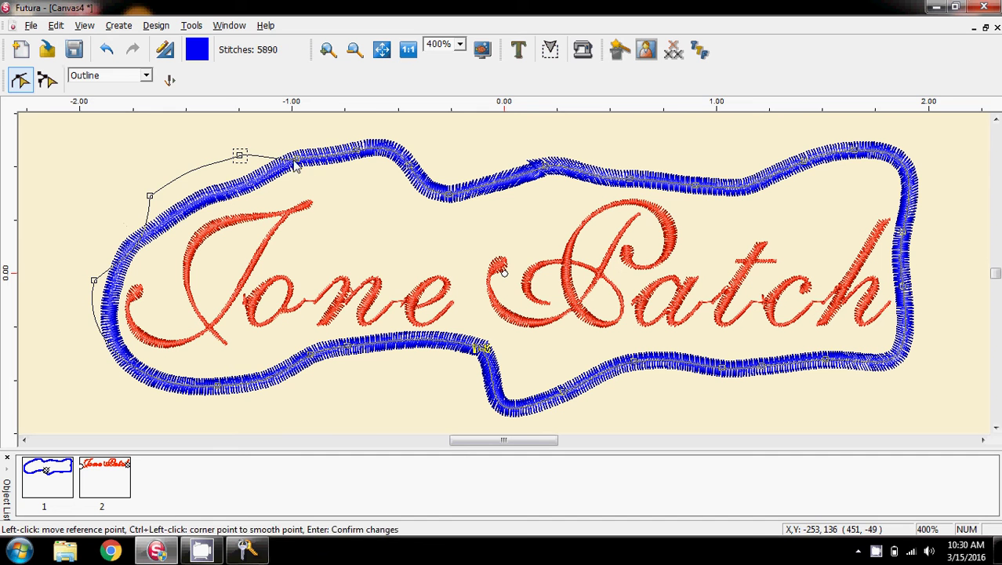
{"action": "left_click", "coordinate": [324, 135]}
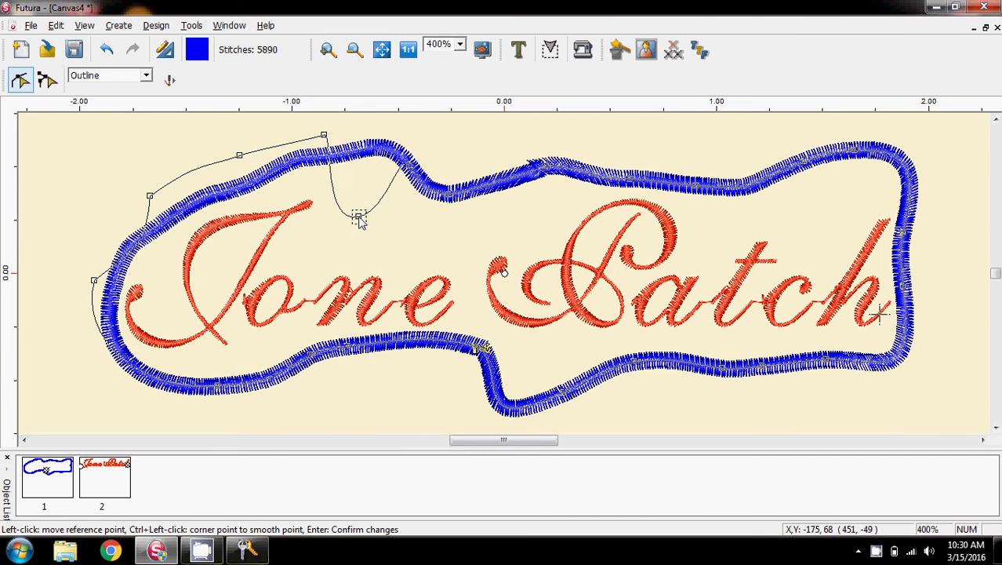
Move three upper-edge outline points down to just above the lowercase letters of the first word
{"action": "left_click", "coordinate": [348, 222]}
{"action": "left_click_drag", "start_coordinate": [331, 212], "coordinate": [332, 245]}
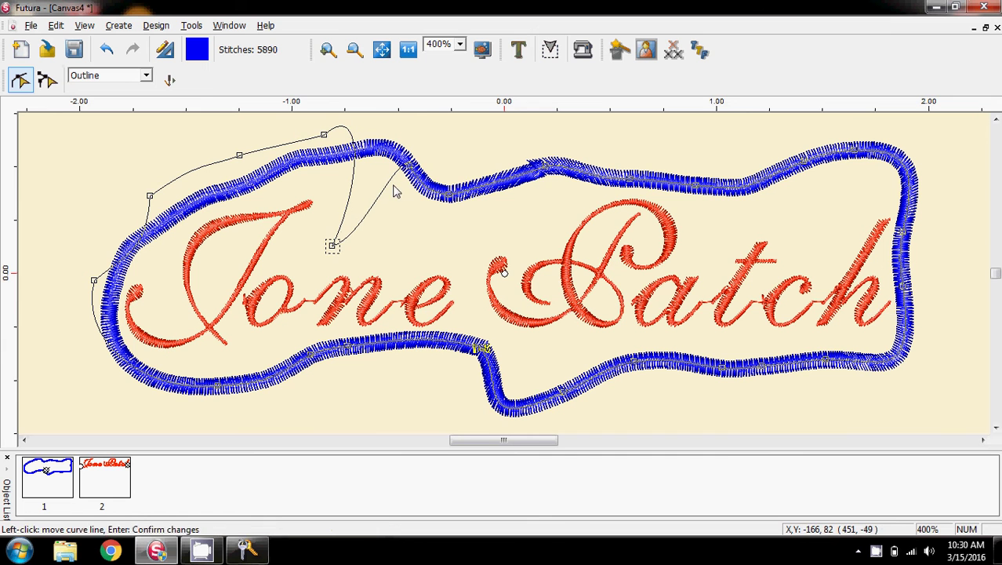
{"action": "left_click", "coordinate": [394, 219]}
{"action": "left_click_drag", "start_coordinate": [393, 219], "coordinate": [392, 246]}
{"action": "left_click", "coordinate": [443, 196]}
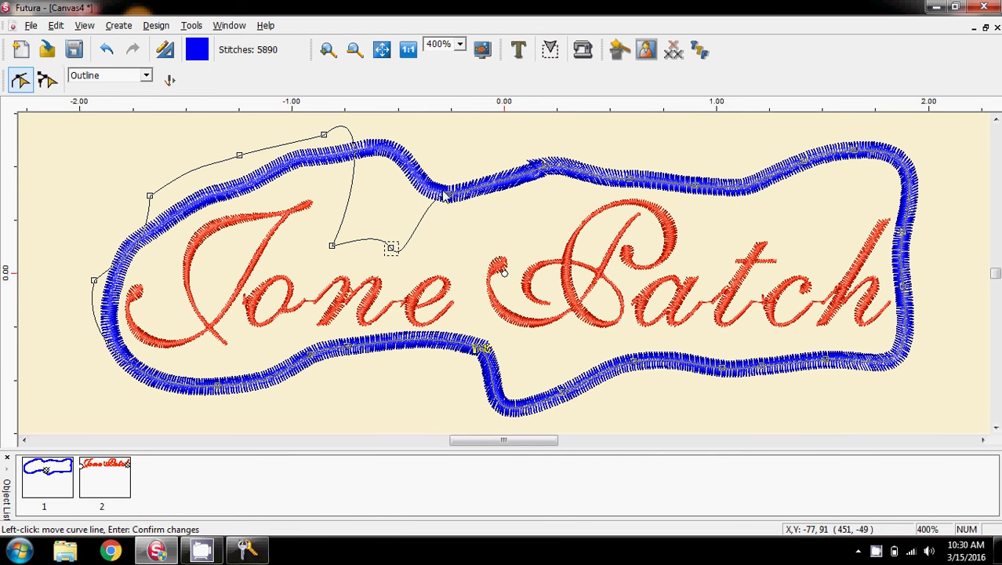
{"action": "key", "text": "Escape"}
{"action": "left_click", "coordinate": [459, 252]}
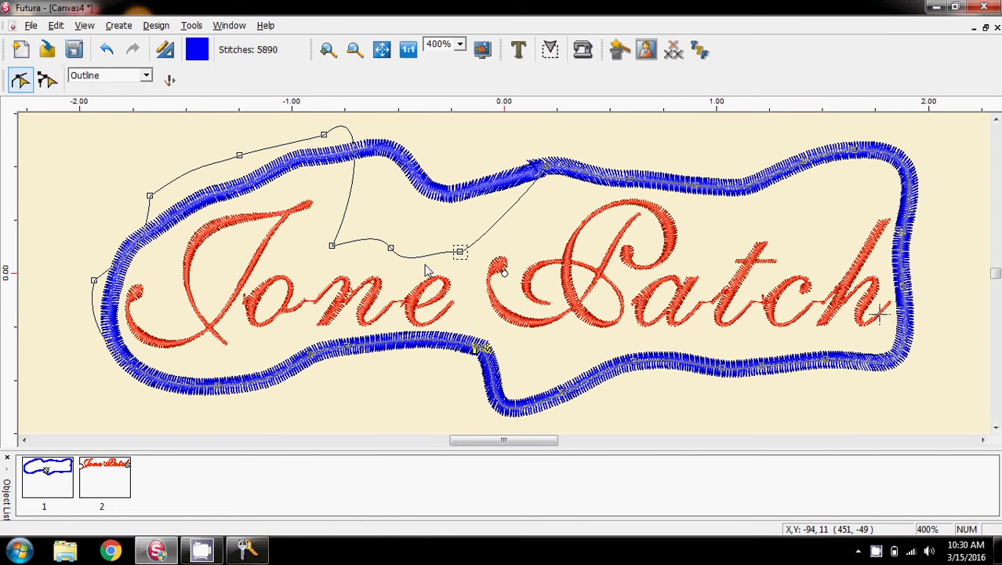
Flatten the outline curve above the first word's final letter and lower the point at its start slightly
{"action": "left_click_drag", "start_coordinate": [423, 253], "coordinate": [425, 237]}
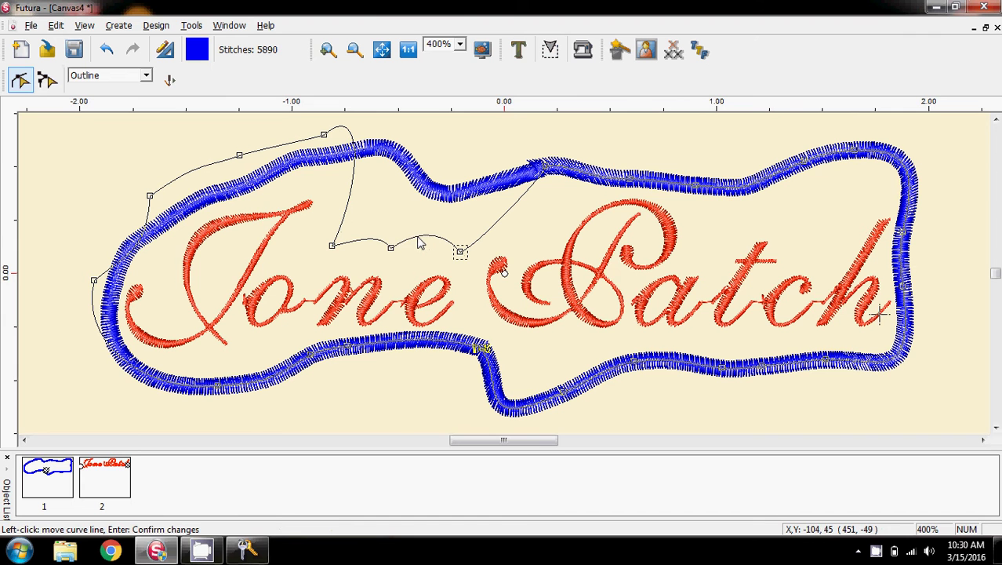
{"action": "left_click", "coordinate": [394, 252]}
{"action": "left_click", "coordinate": [395, 252]}
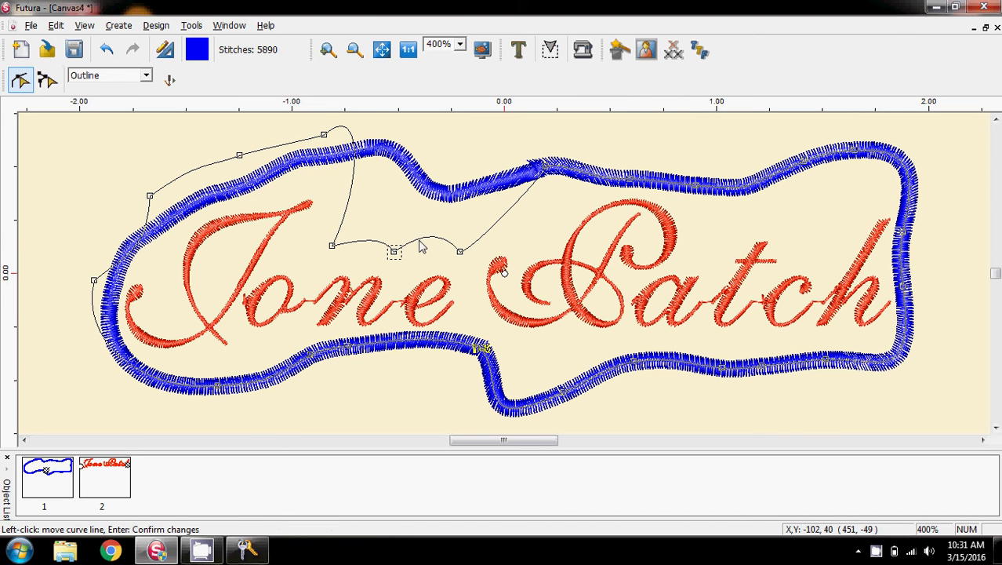
{"action": "left_click_drag", "start_coordinate": [420, 239], "coordinate": [422, 249]}
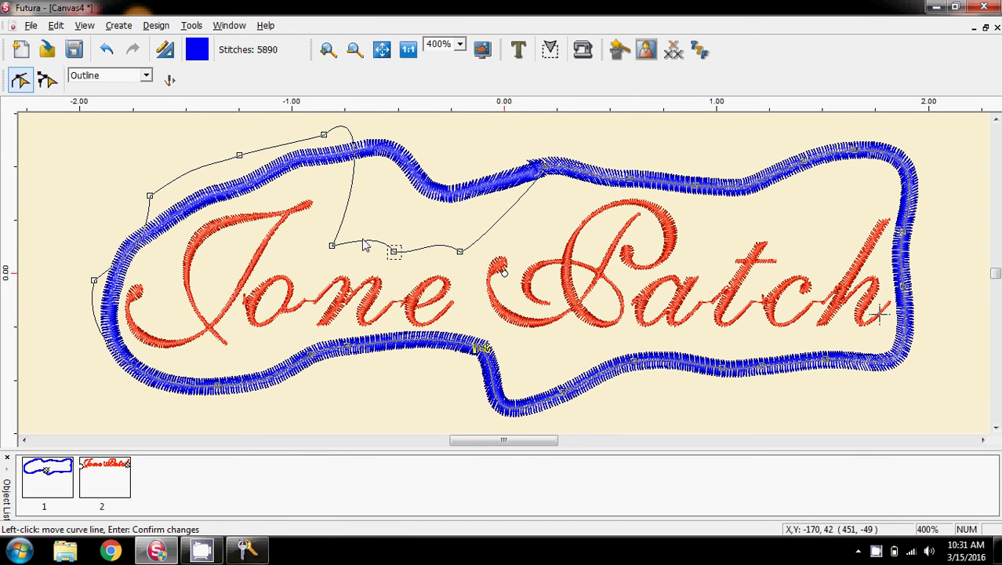
{"action": "key", "text": "Return"}
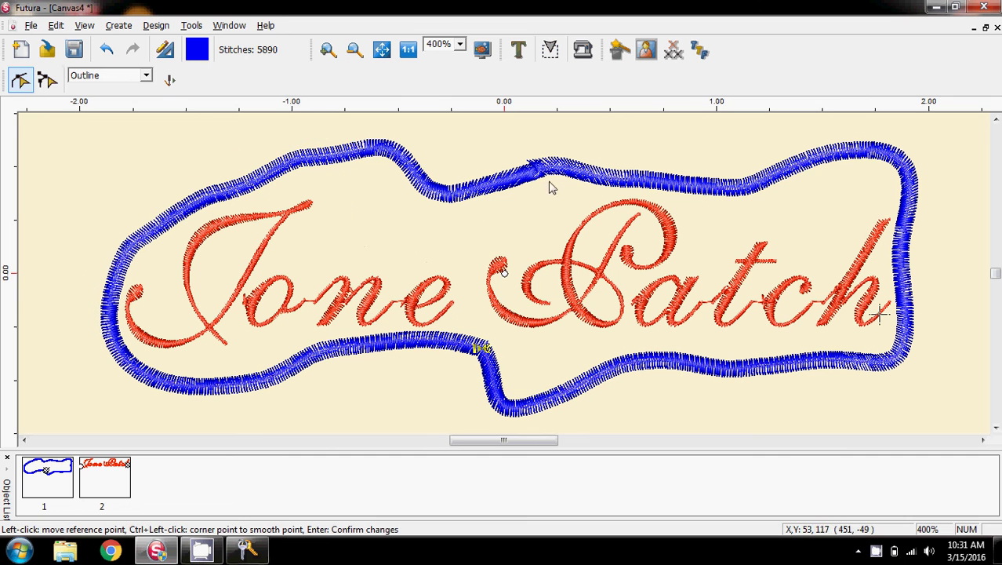
Reshape the upper outline over "Patch" by lowering the point before the P, raising the one above it, and dipping the curve above the t
{"action": "left_click", "coordinate": [542, 217]}
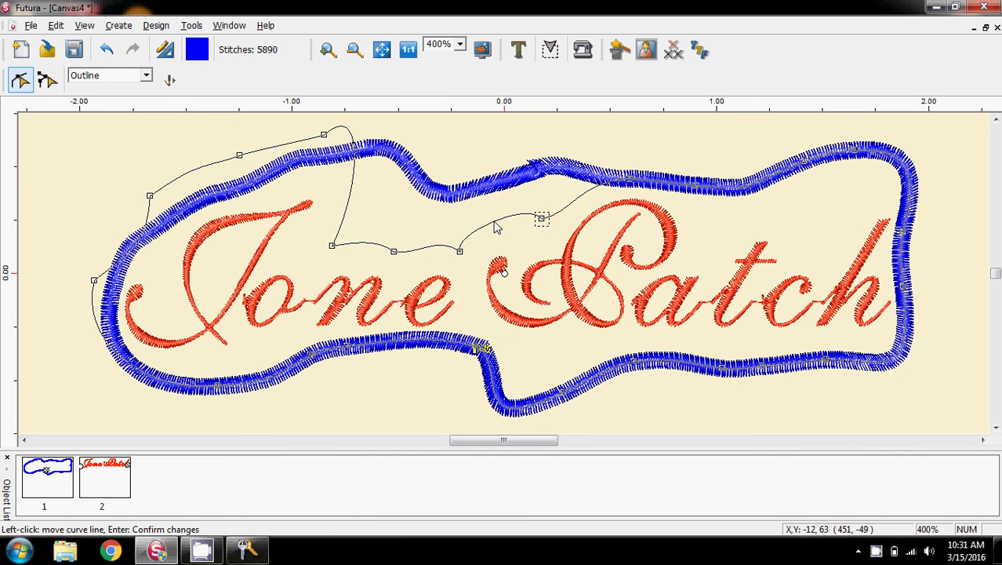
{"action": "left_click_drag", "start_coordinate": [543, 218], "coordinate": [516, 219]}
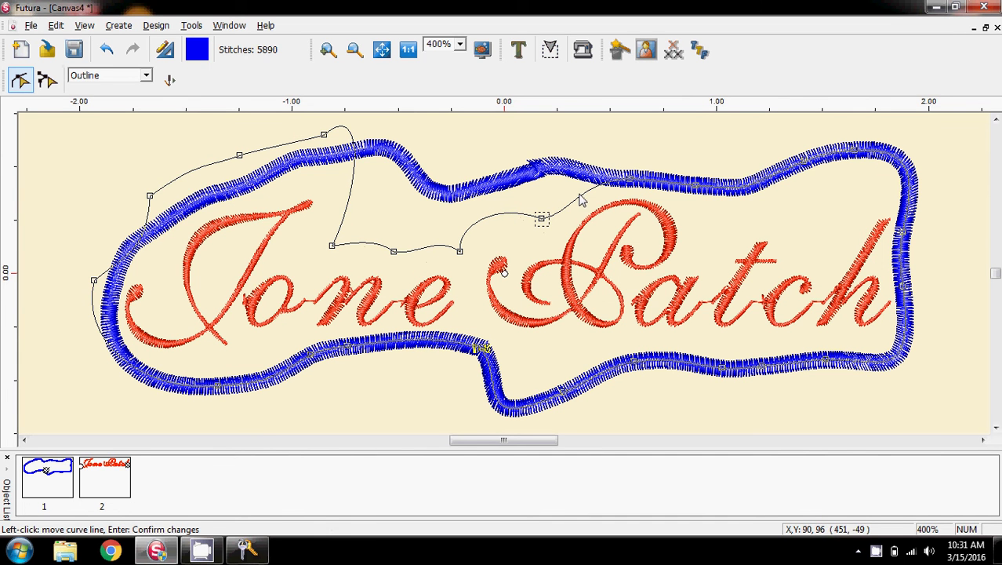
{"action": "left_click_drag", "start_coordinate": [581, 200], "coordinate": [576, 195]}
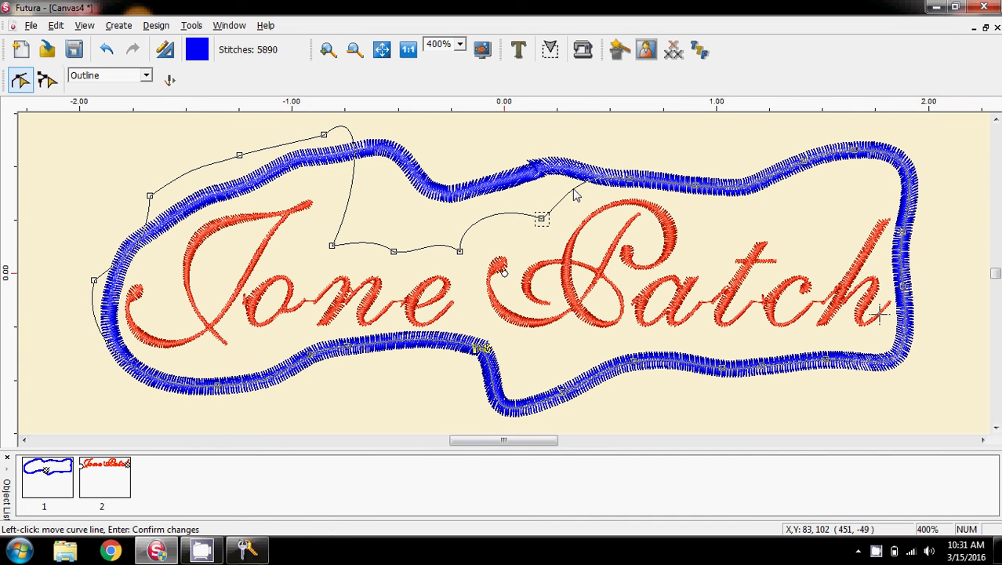
{"action": "left_click", "coordinate": [632, 171]}
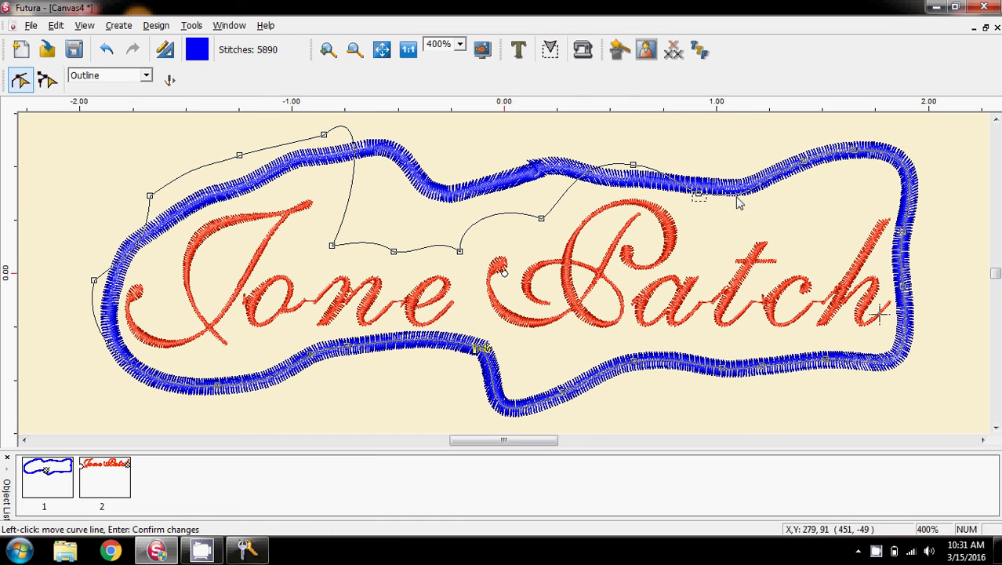
{"action": "left_click_drag", "start_coordinate": [740, 213], "coordinate": [781, 187]}
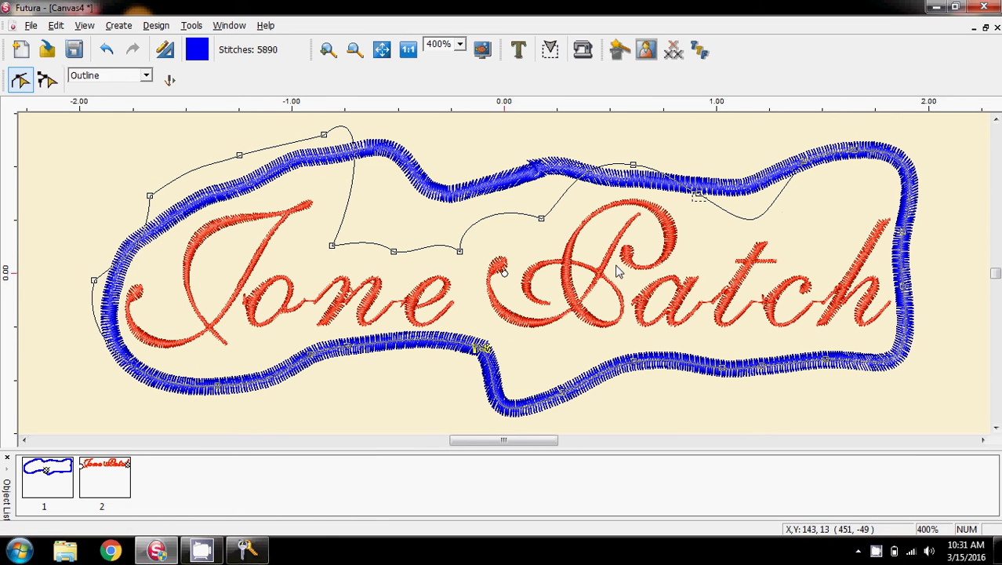
Insert an outline point on the curve above the first word's n and move it slightly down
{"action": "right_click", "coordinate": [365, 259]}
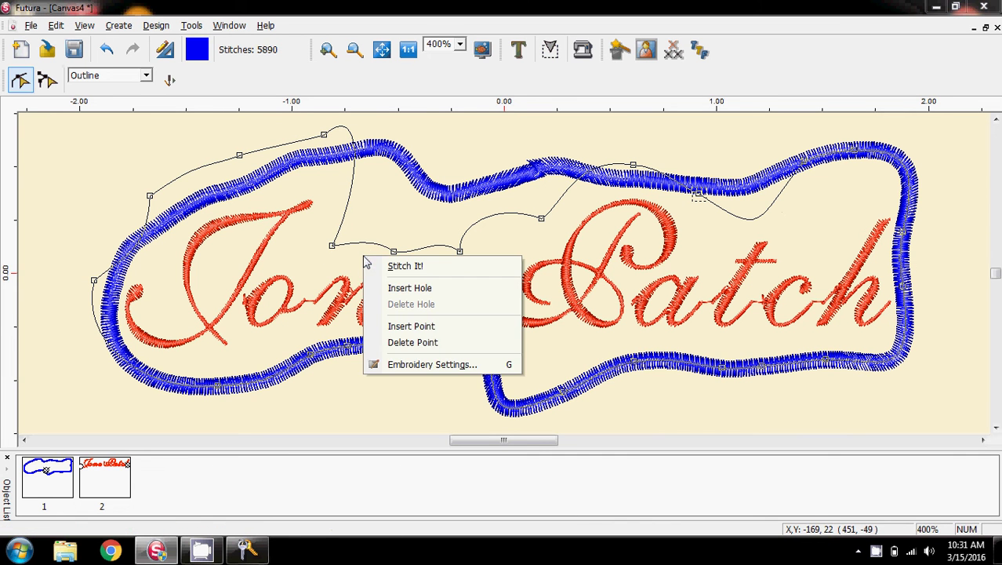
{"action": "left_click", "coordinate": [414, 326]}
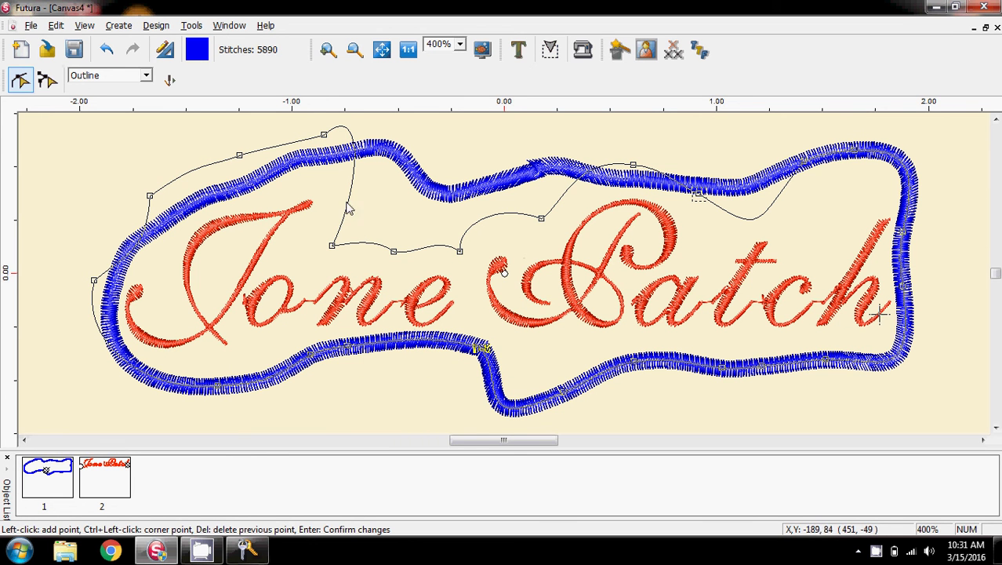
{"action": "left_click", "coordinate": [364, 242]}
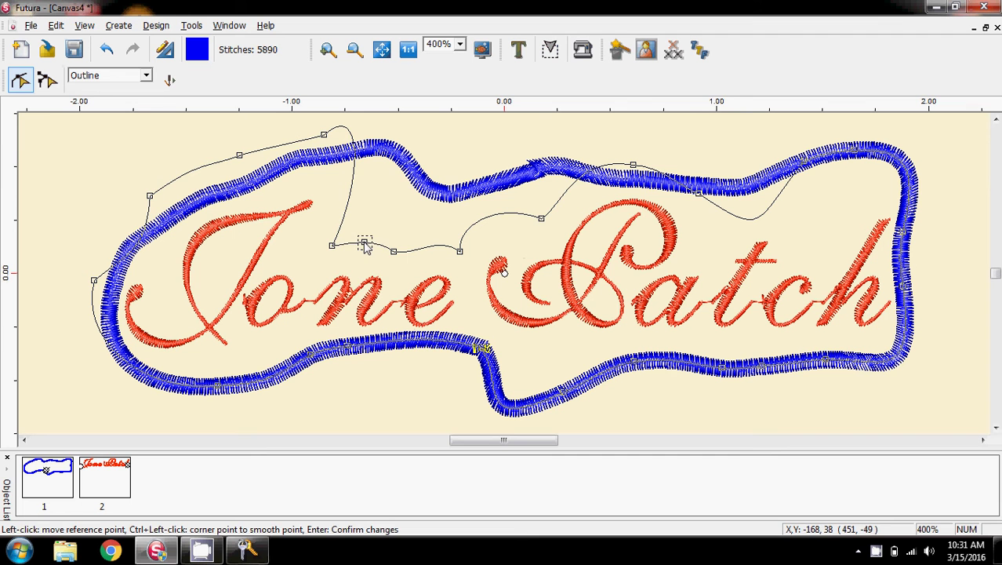
{"action": "left_click_drag", "start_coordinate": [365, 245], "coordinate": [366, 252]}
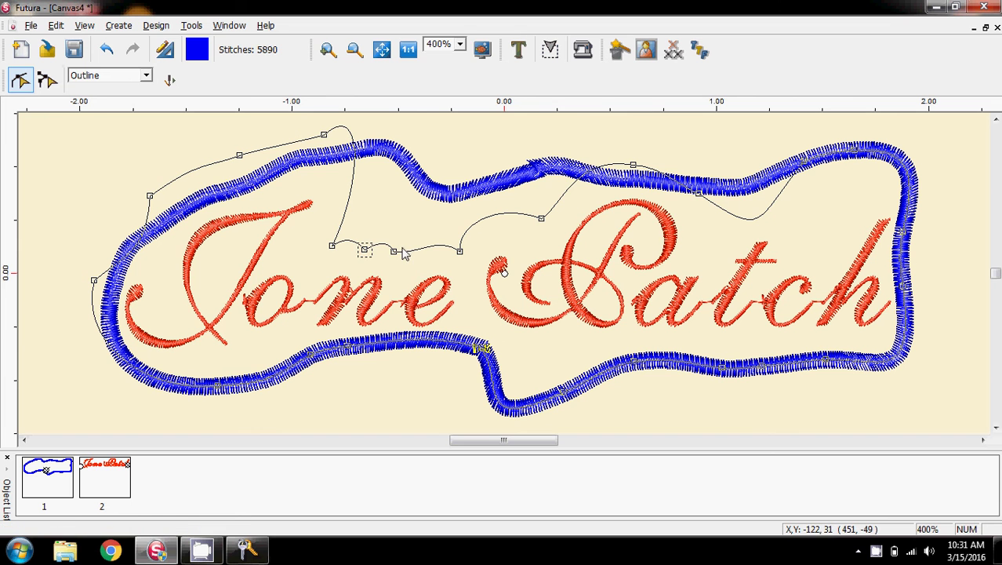
Even out the lowered outline above the first word by shifting its middle and right points right and its left corner point slightly up and left
{"action": "left_click_drag", "start_coordinate": [394, 251], "coordinate": [424, 248]}
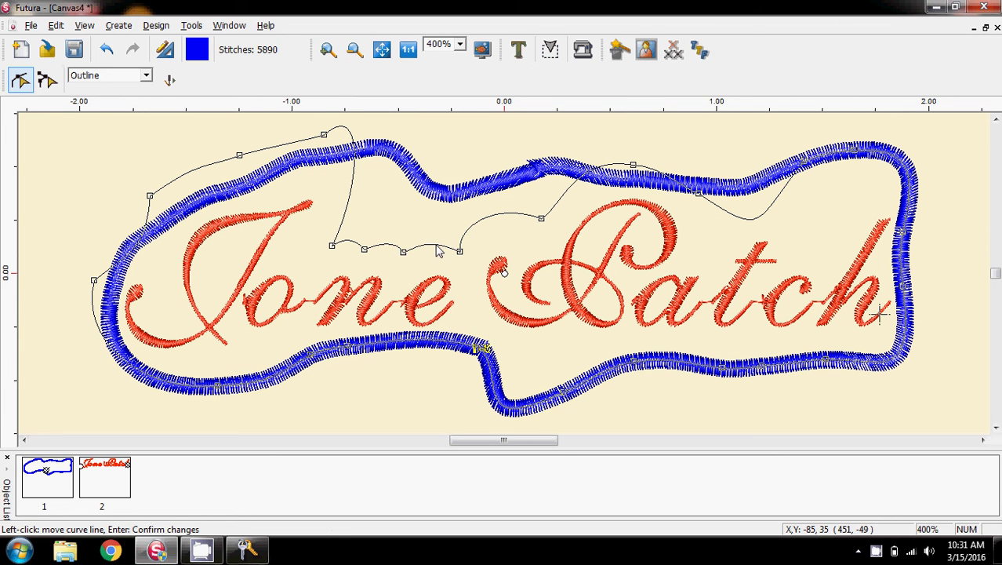
{"action": "left_click", "coordinate": [460, 252]}
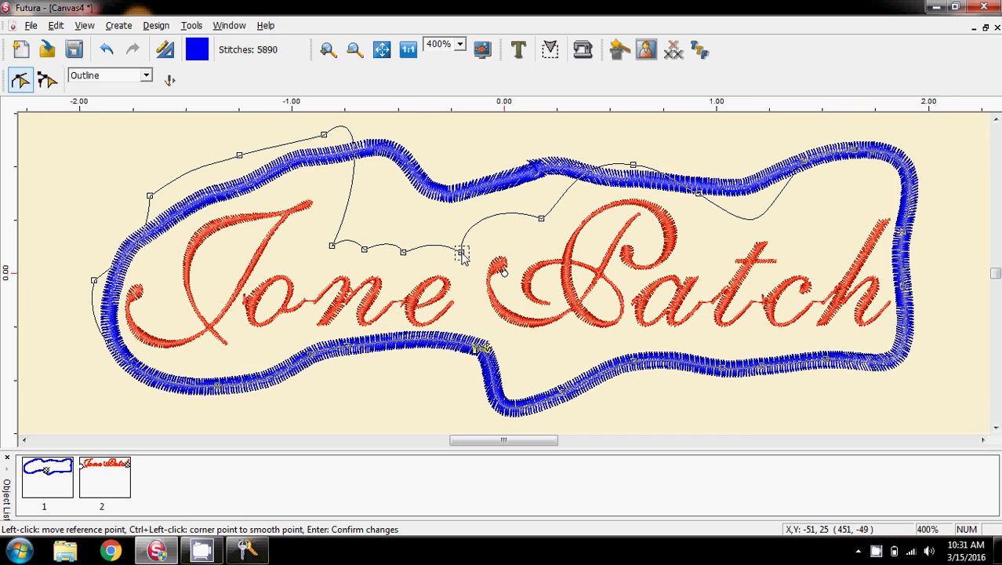
{"action": "left_click_drag", "start_coordinate": [342, 204], "coordinate": [354, 203]}
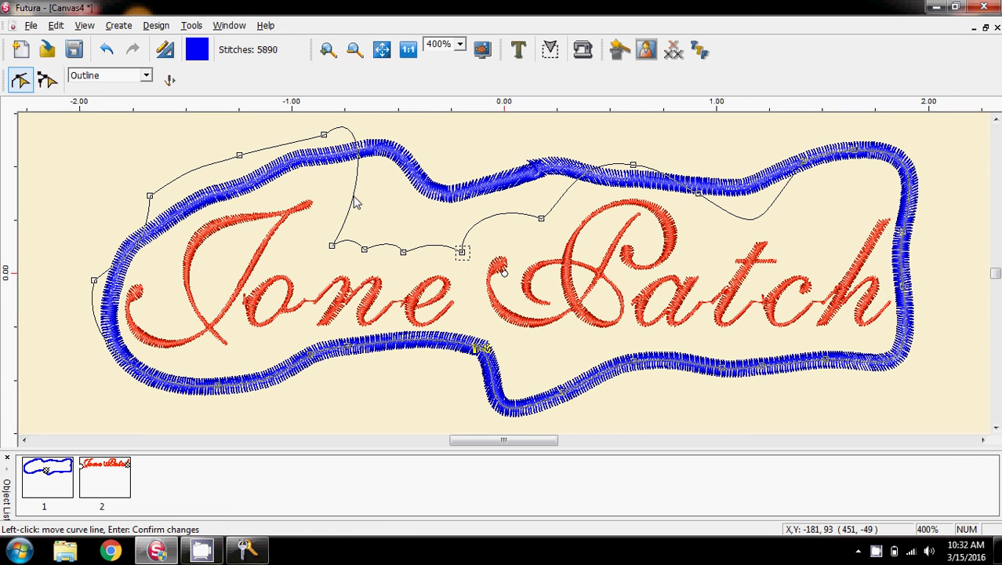
{"action": "left_click_drag", "start_coordinate": [332, 245], "coordinate": [325, 242]}
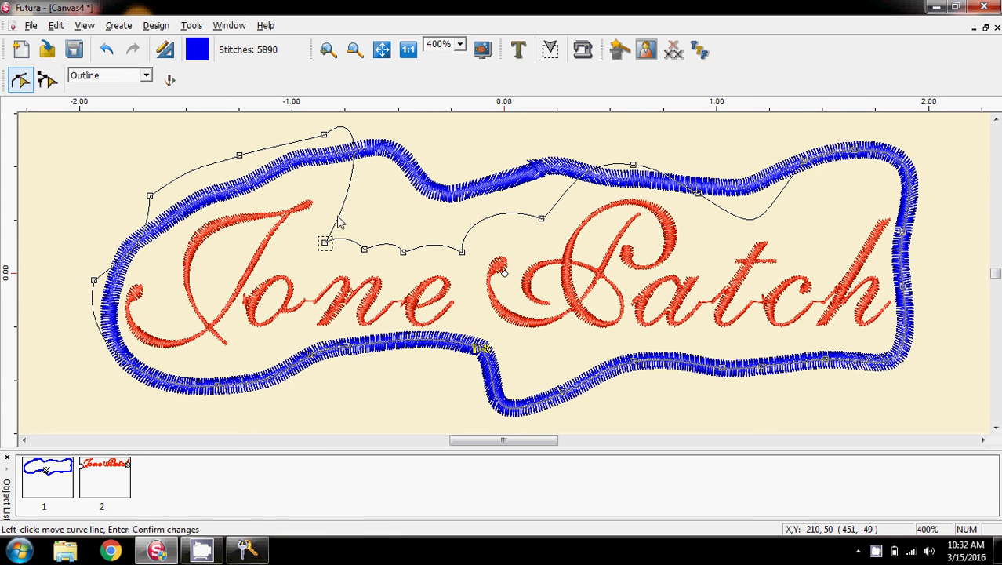
Delete the lowered section's left corner point and the middle point on the raised edge above the first capital letter
{"action": "right_click", "coordinate": [240, 156]}
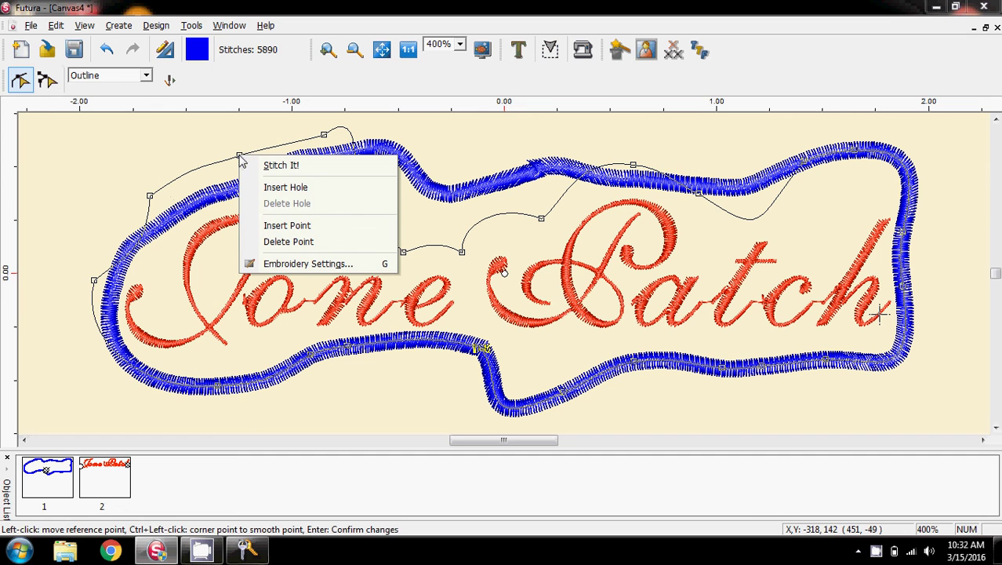
{"action": "left_click", "coordinate": [290, 242]}
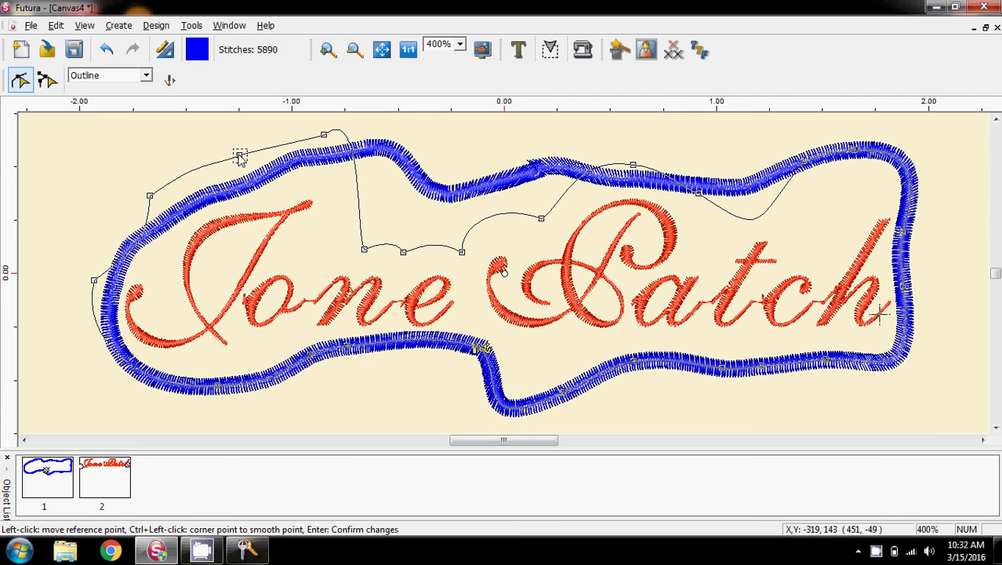
{"action": "right_click", "coordinate": [240, 157]}
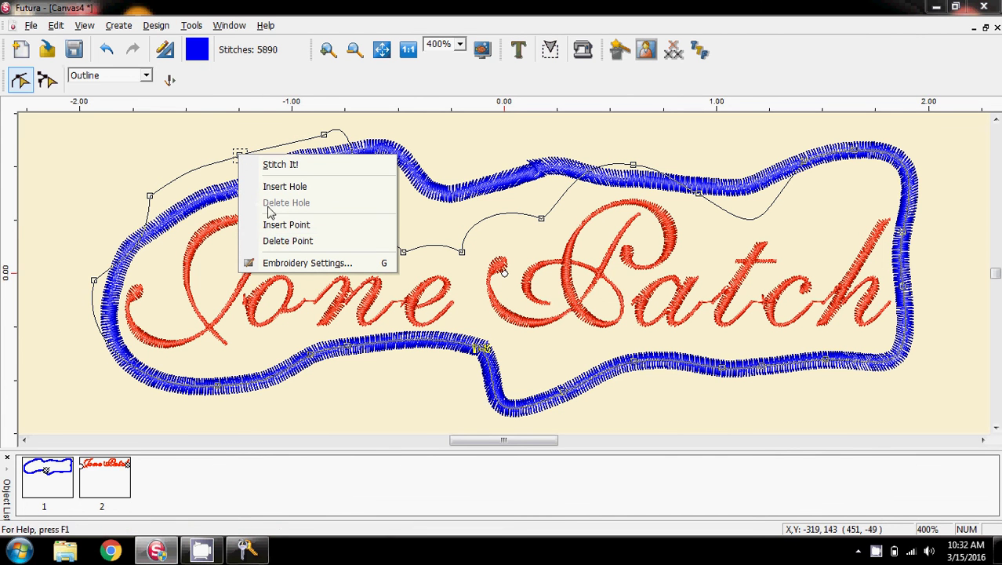
{"action": "left_click", "coordinate": [290, 242]}
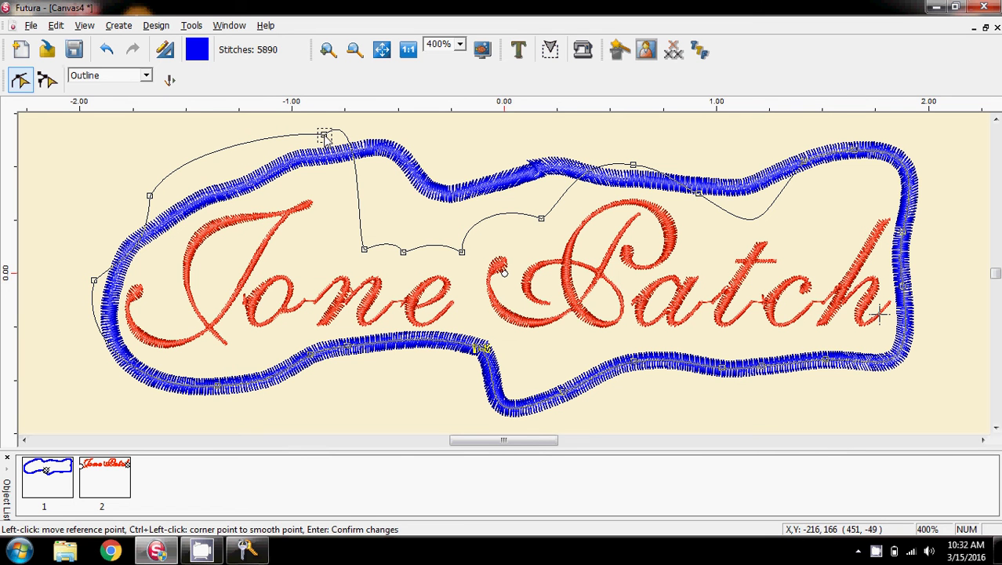
Insert a point on the outline's drop beside the first capital letter and move it down and left above the o
{"action": "left_click_drag", "start_coordinate": [324, 135], "coordinate": [329, 135]}
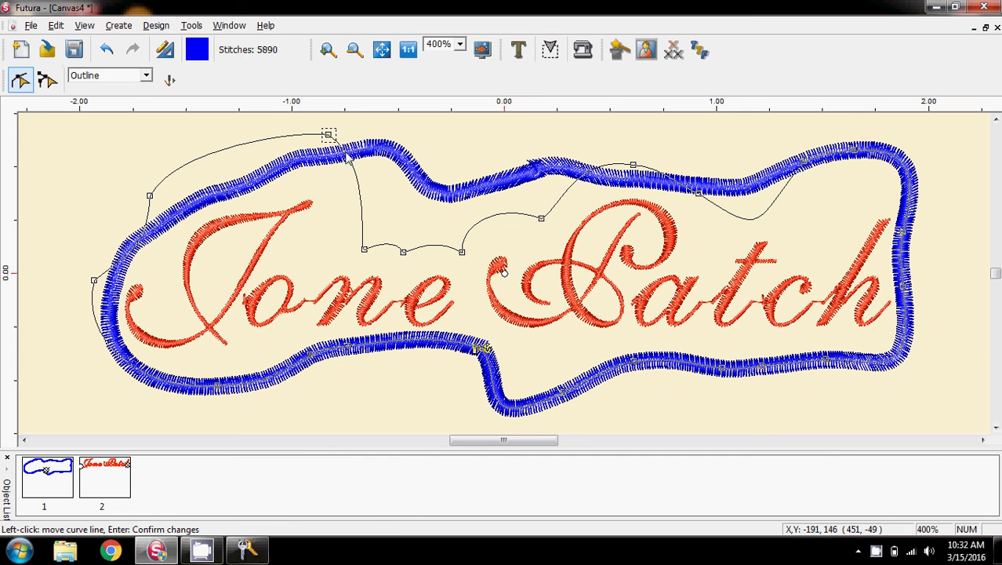
{"action": "right_click", "coordinate": [363, 211]}
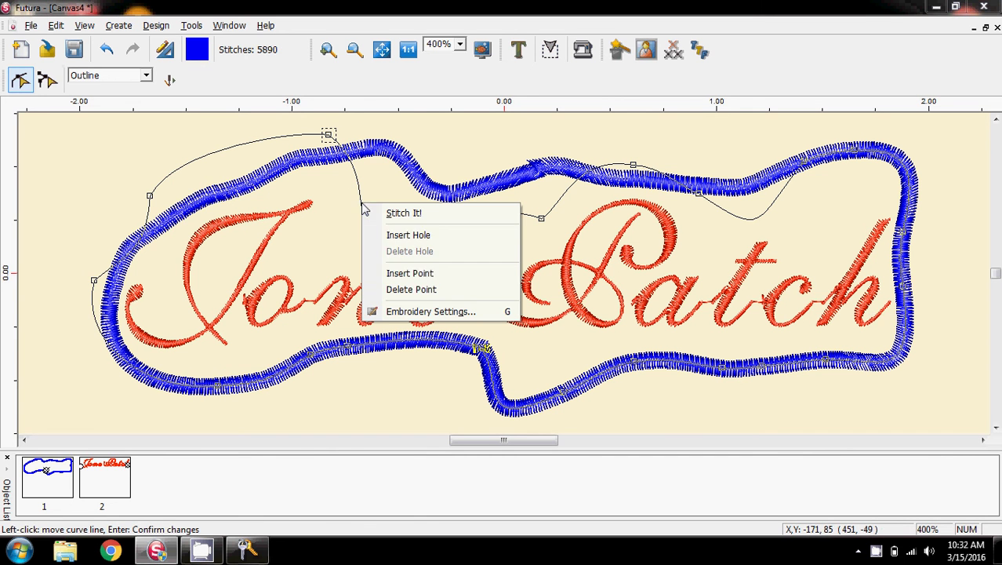
{"action": "left_click", "coordinate": [413, 273]}
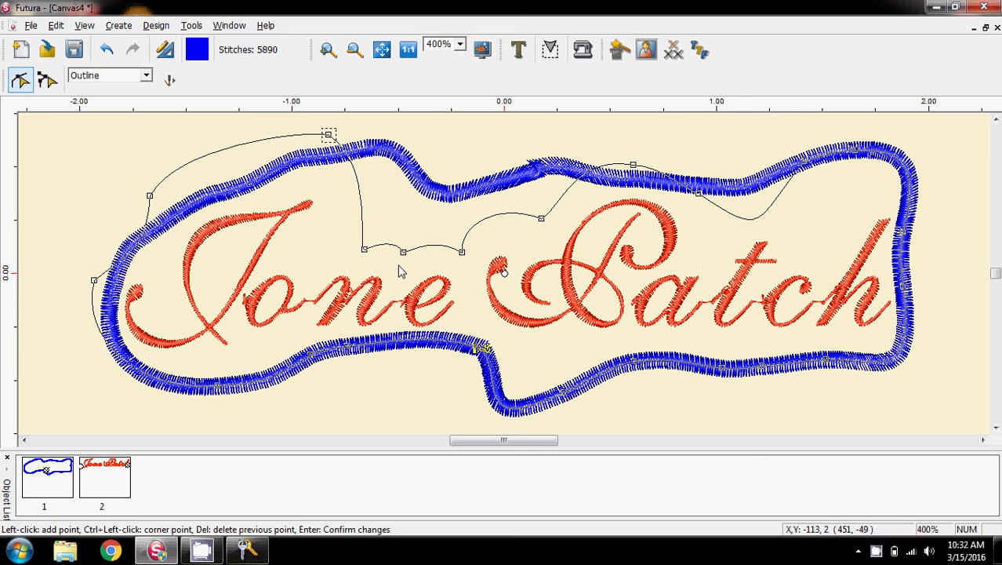
{"action": "left_click", "coordinate": [361, 206]}
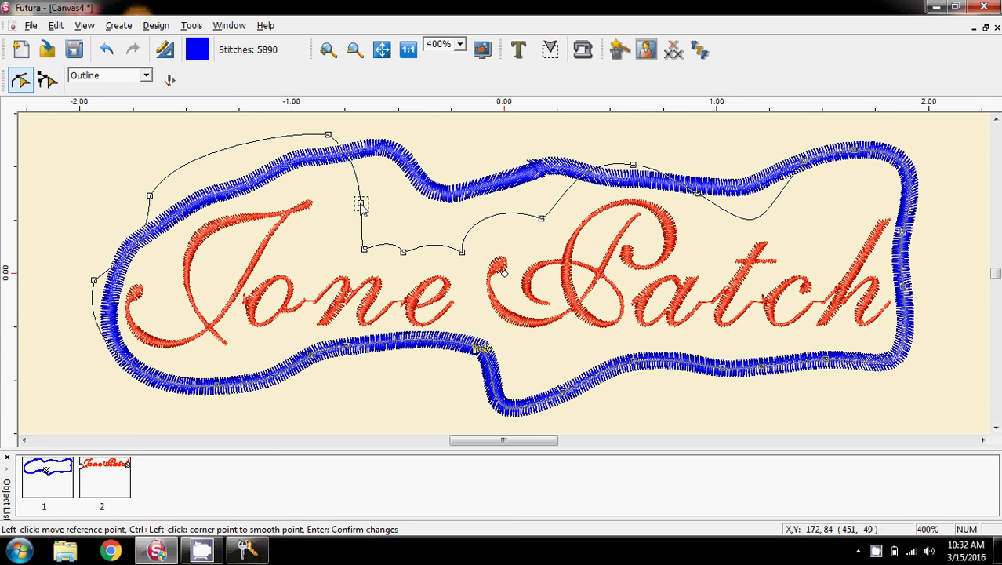
{"action": "left_click_drag", "start_coordinate": [361, 205], "coordinate": [314, 248]}
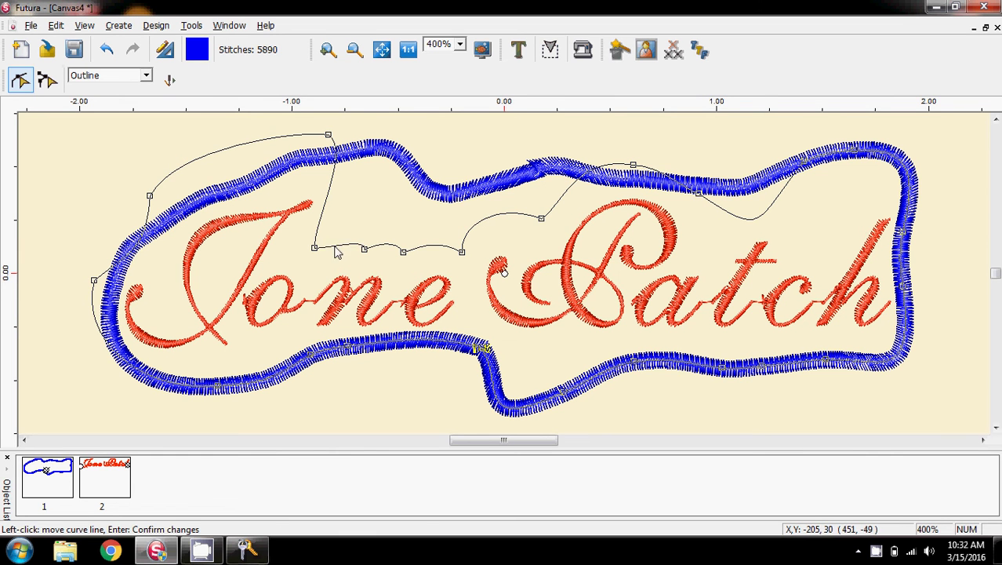
Move the outline's upper point beside the first capital letter down and right, and bow the curve below it outward around the letter
{"action": "left_click_drag", "start_coordinate": [336, 251], "coordinate": [353, 177]}
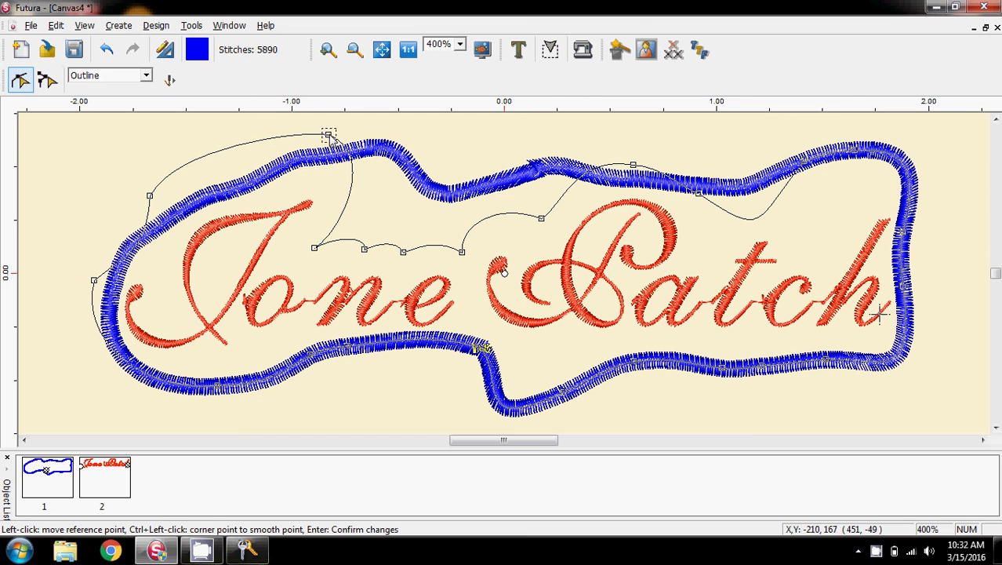
{"action": "left_click_drag", "start_coordinate": [332, 138], "coordinate": [355, 156]}
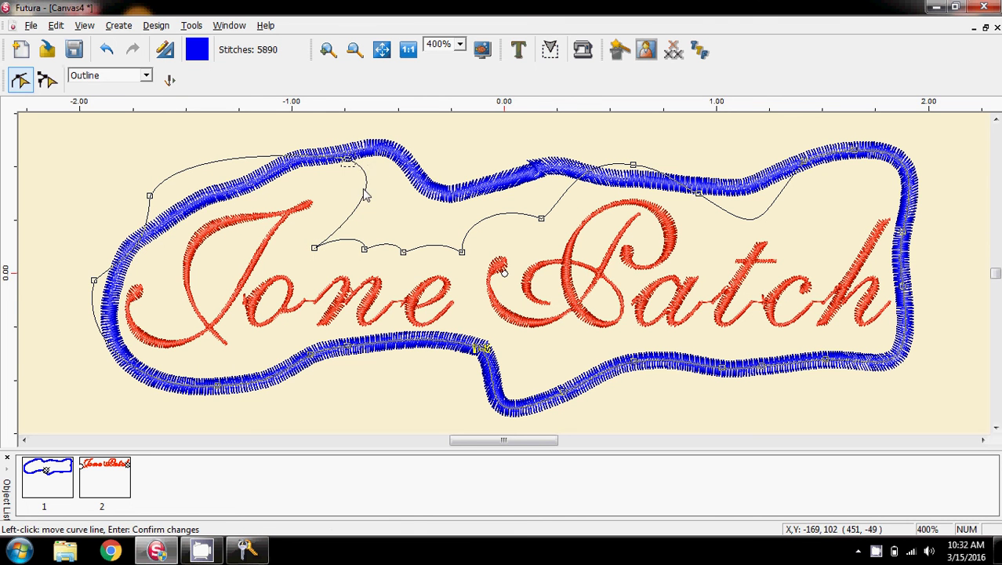
{"action": "left_click_drag", "start_coordinate": [357, 180], "coordinate": [355, 204]}
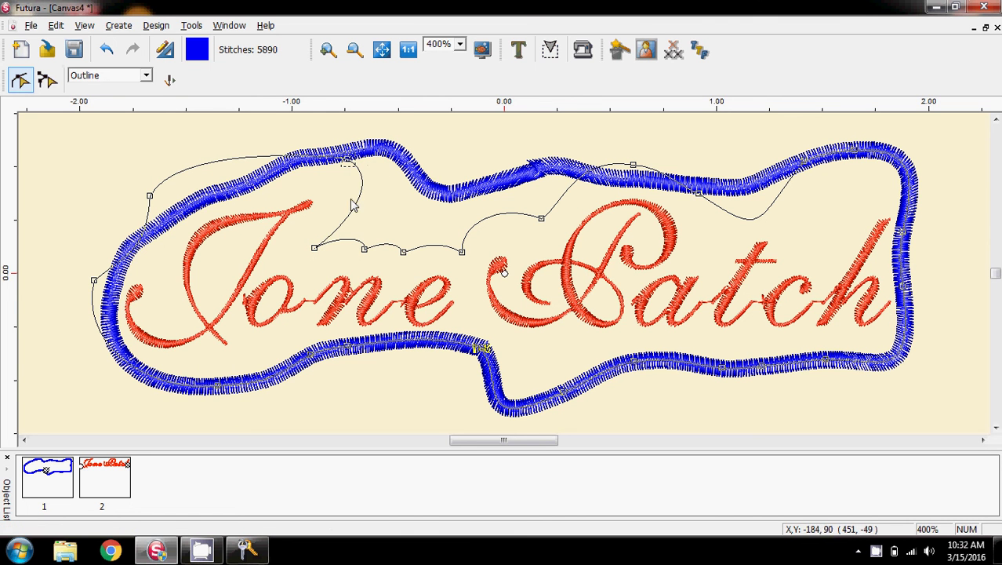
{"action": "left_click_drag", "start_coordinate": [331, 242], "coordinate": [338, 209]}
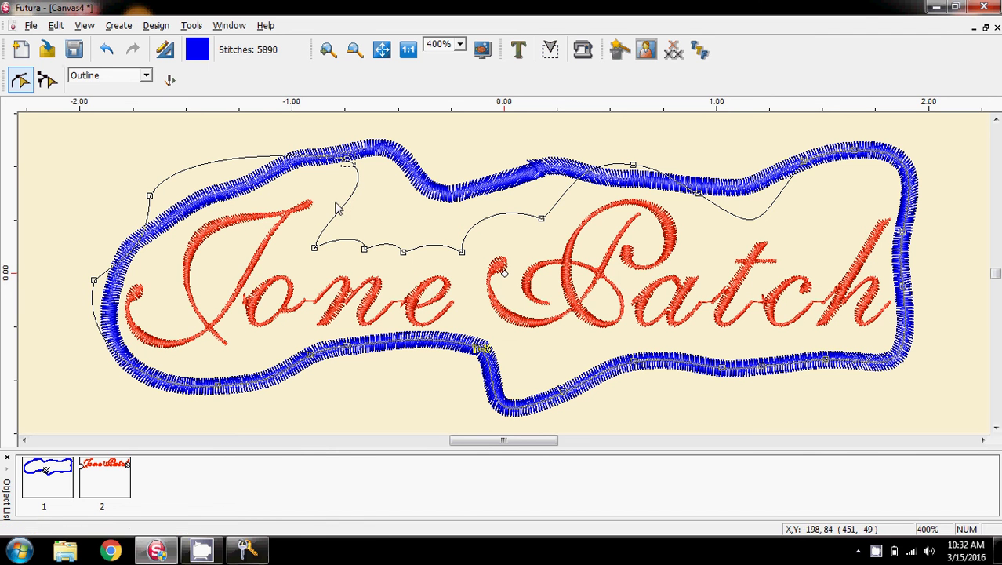
Shift the outline's upper-left point slightly right, then insert a point below it and pull it inward toward the first capital letter
{"action": "left_click_drag", "start_coordinate": [149, 194], "coordinate": [159, 199]}
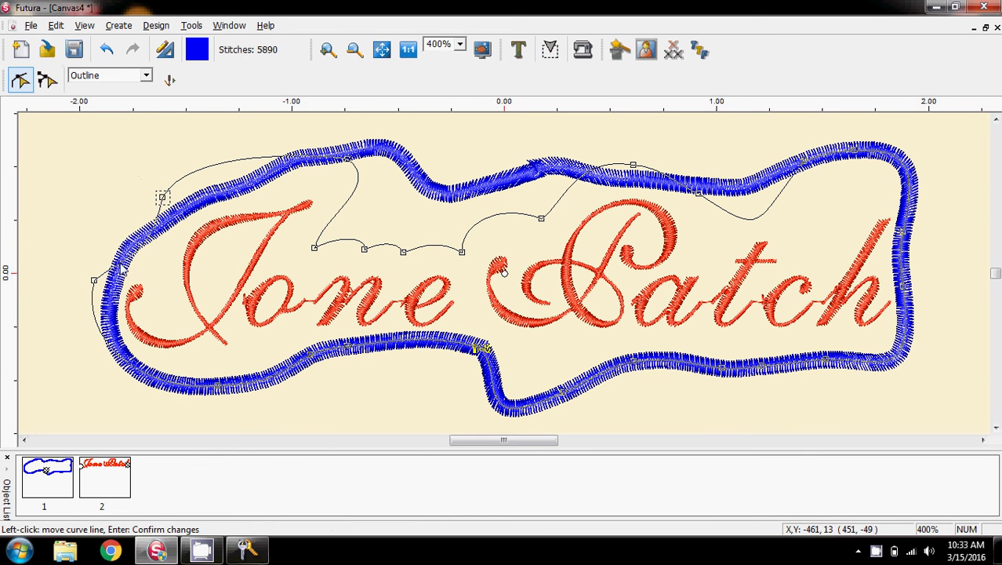
{"action": "right_click", "coordinate": [143, 246]}
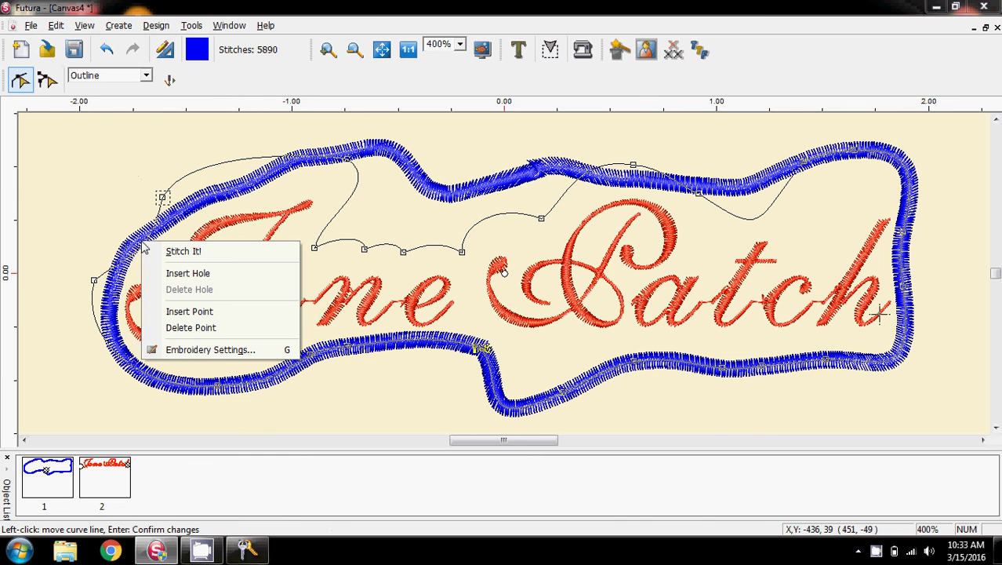
{"action": "left_click", "coordinate": [195, 311]}
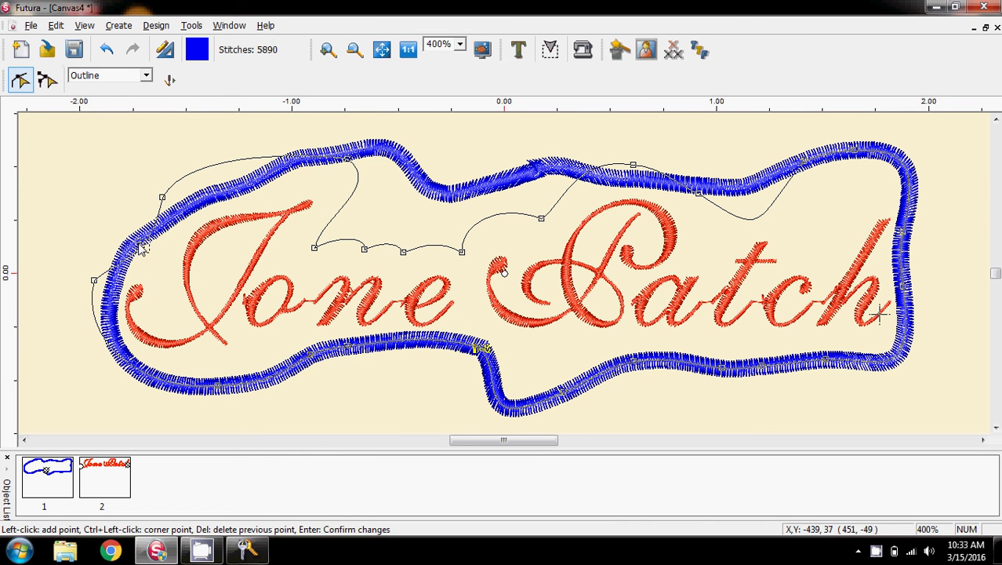
{"action": "left_click", "coordinate": [143, 246]}
{"action": "mouse_move", "coordinate": [147, 255]}
{"action": "left_mouse_down"}
{"action": "mouse_move", "coordinate": [157, 268]}
{"action": "mouse_move", "coordinate": [156, 259]}
{"action": "left_mouse_up"}
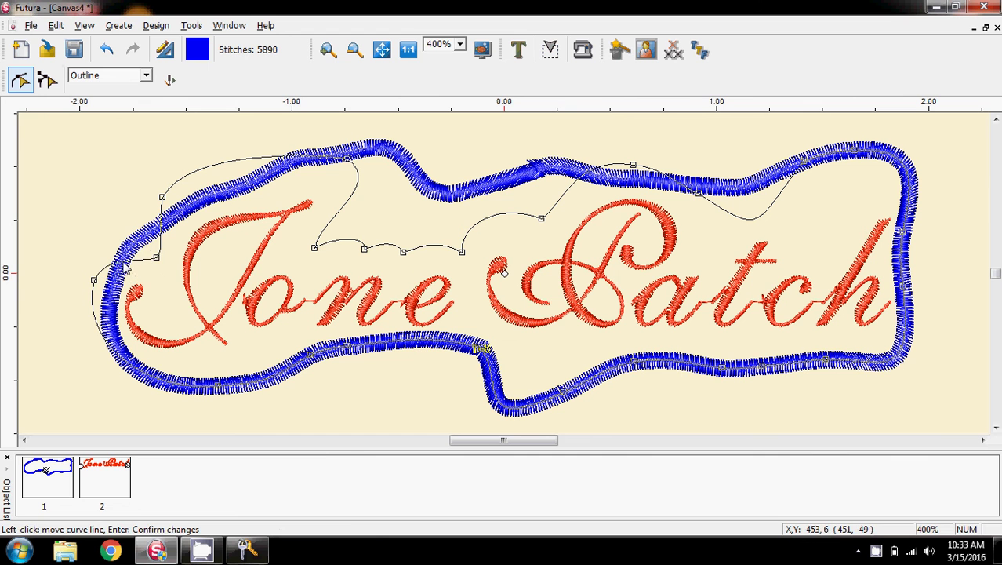
{"action": "left_click", "coordinate": [156, 256]}
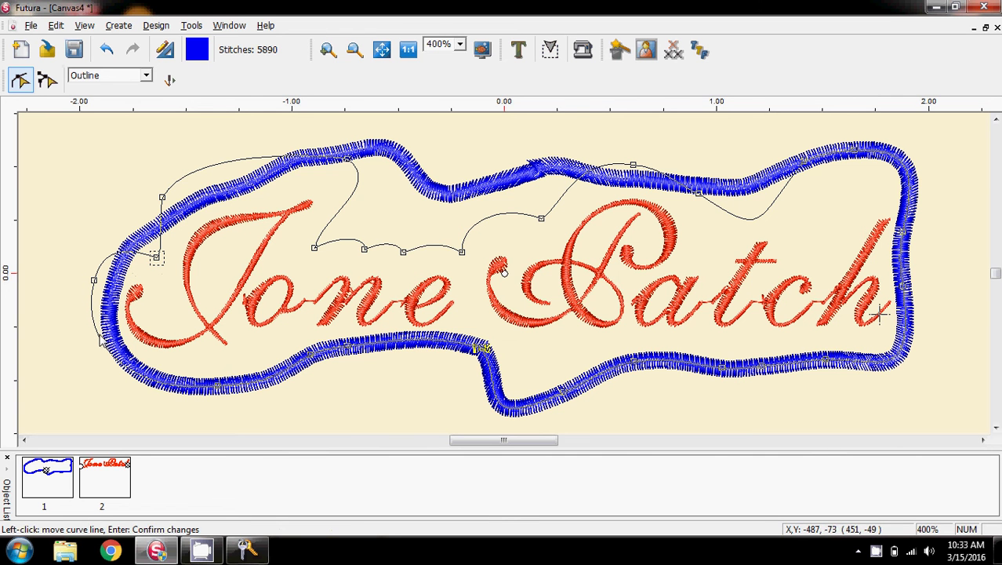
Reshape the lower outline by raising its curve under the o and its points under the P, and dipping it slightly under the e
{"action": "left_click_drag", "start_coordinate": [276, 384], "coordinate": [306, 351]}
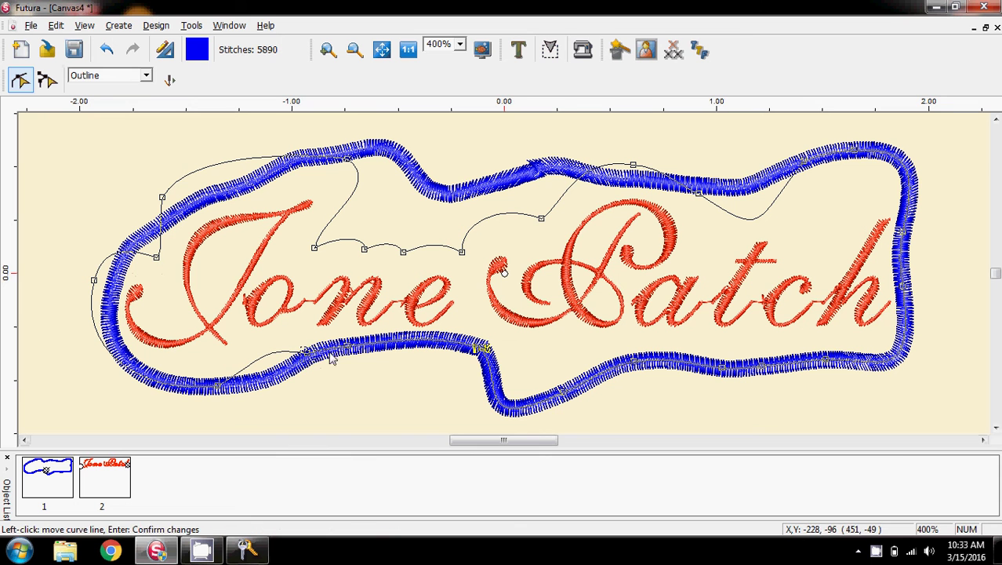
{"action": "left_click", "coordinate": [426, 348]}
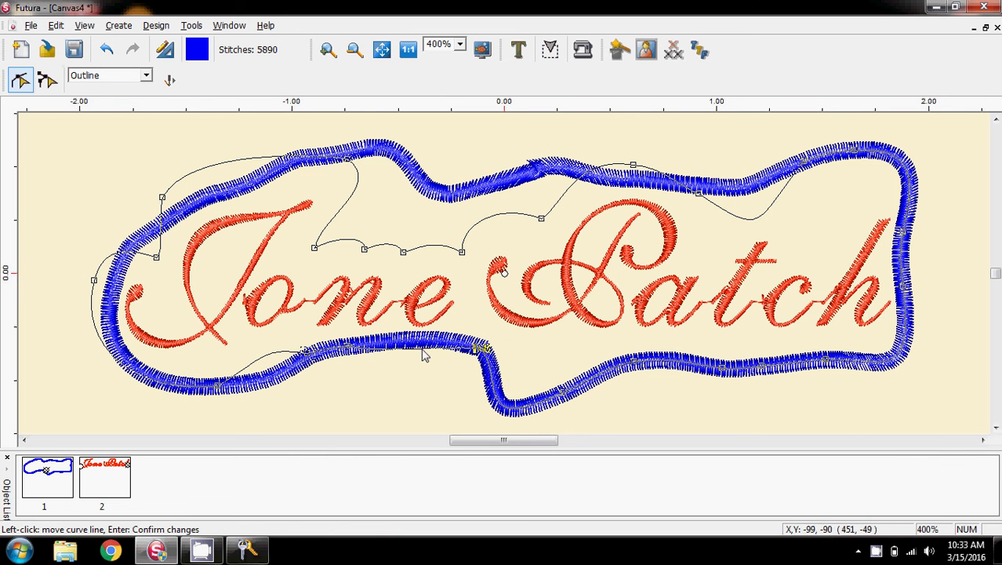
{"action": "left_click_drag", "start_coordinate": [504, 410], "coordinate": [519, 372]}
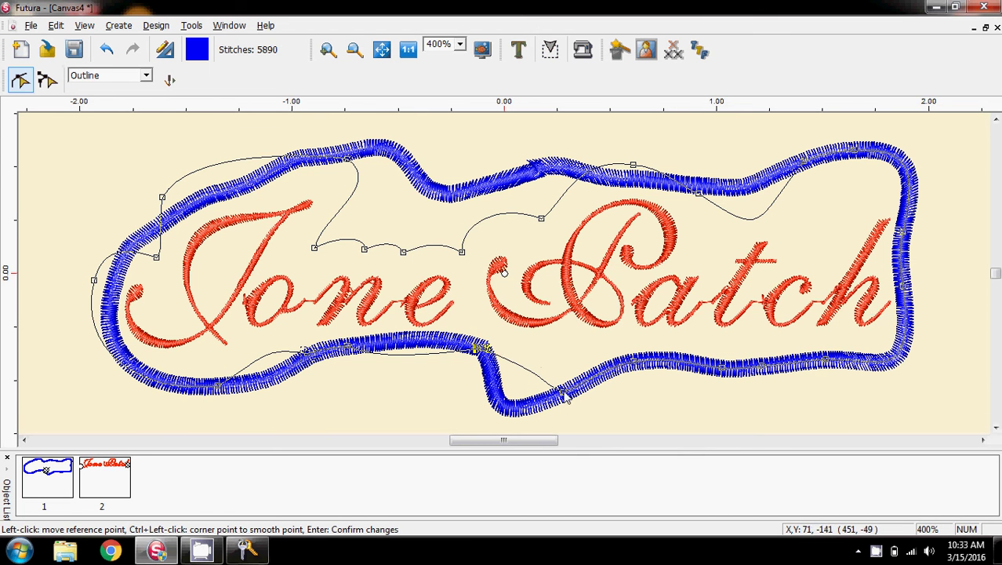
{"action": "left_click_drag", "start_coordinate": [558, 388], "coordinate": [540, 365]}
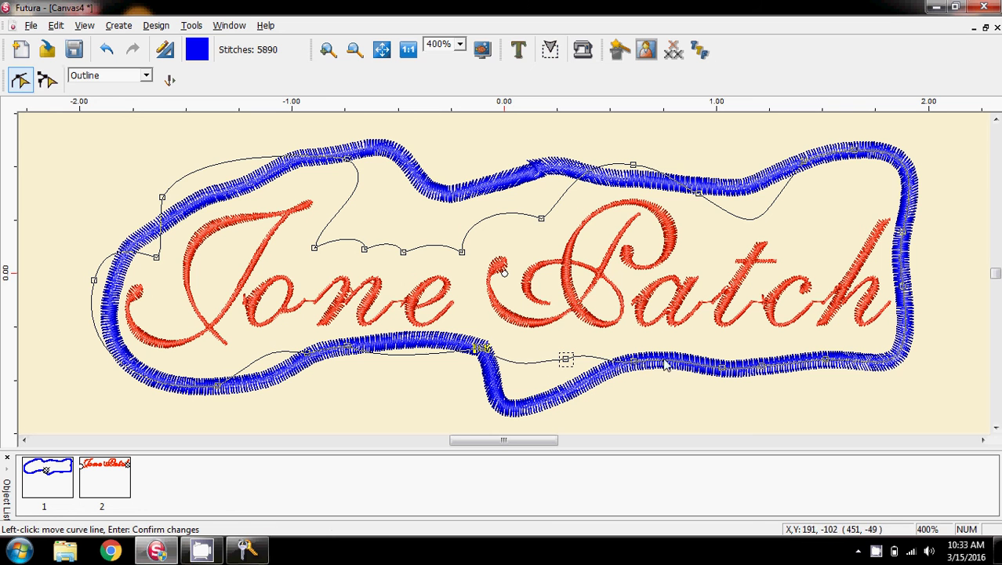
{"action": "left_click", "coordinate": [632, 351]}
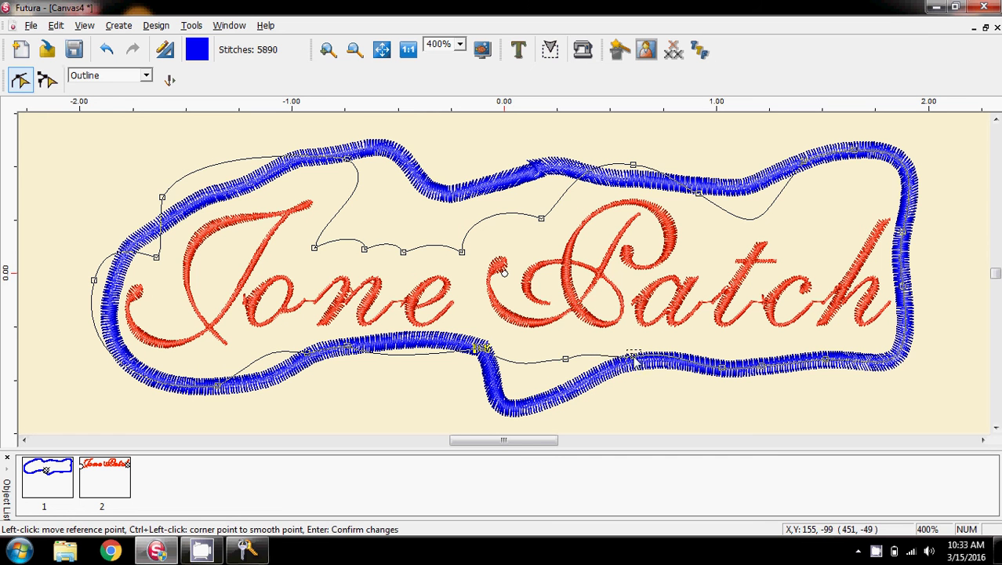
Insert a point on the lower outline beneath the a of "Patch" and push the right edge outward beside the h
{"action": "right_click", "coordinate": [660, 358]}
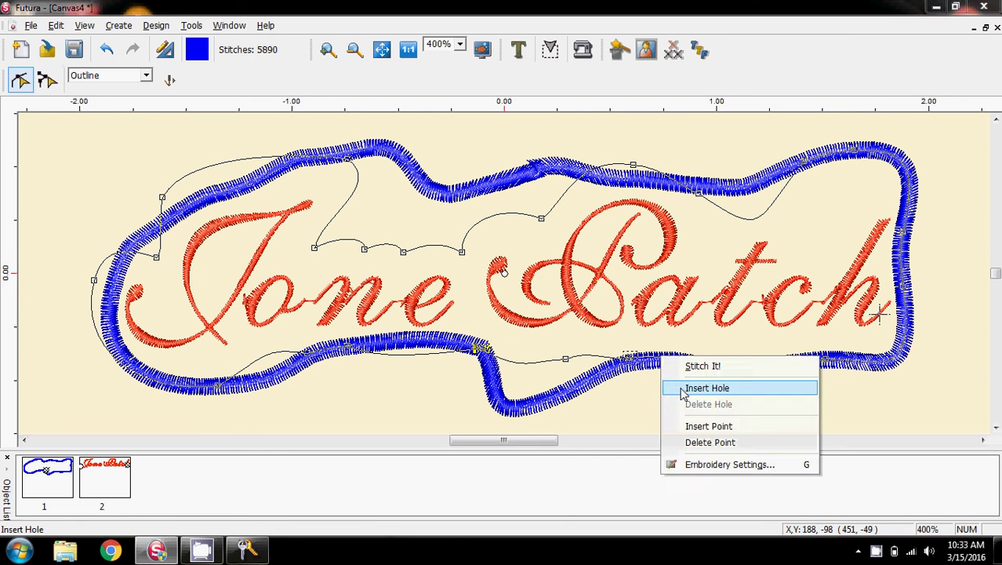
{"action": "left_click", "coordinate": [709, 425]}
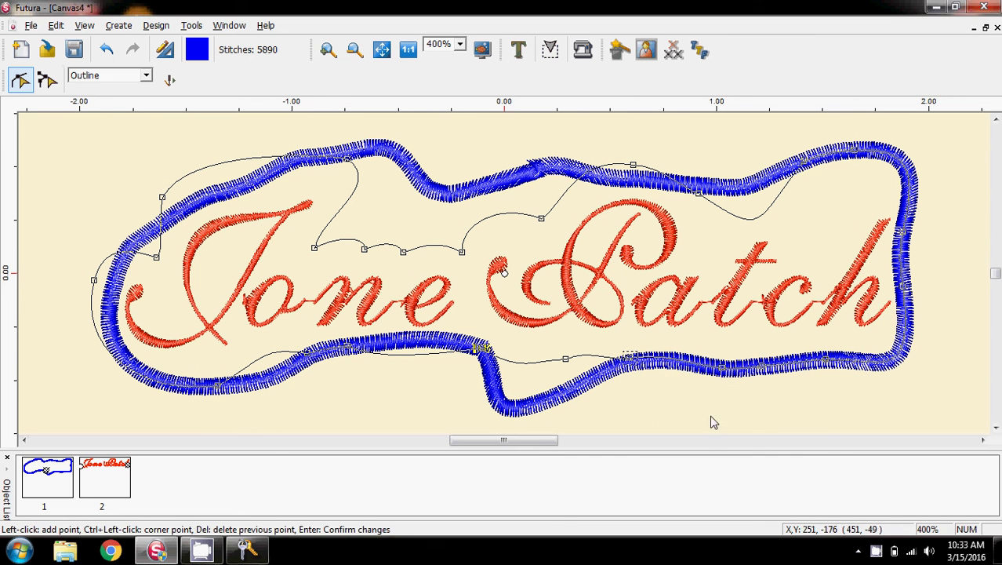
{"action": "left_click", "coordinate": [668, 359]}
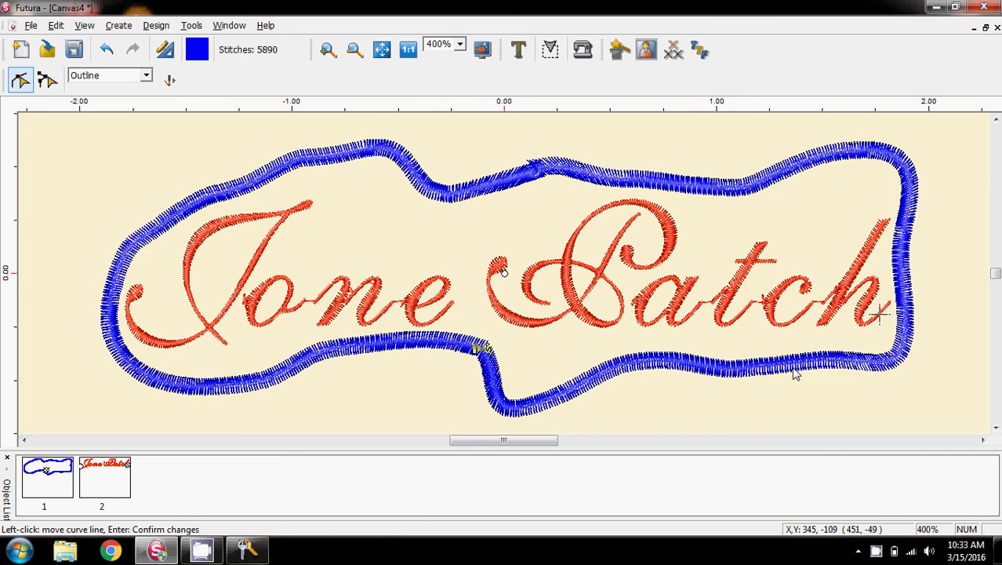
{"action": "left_click", "coordinate": [915, 279]}
{"action": "left_click_drag", "start_coordinate": [906, 235], "coordinate": [931, 218]}
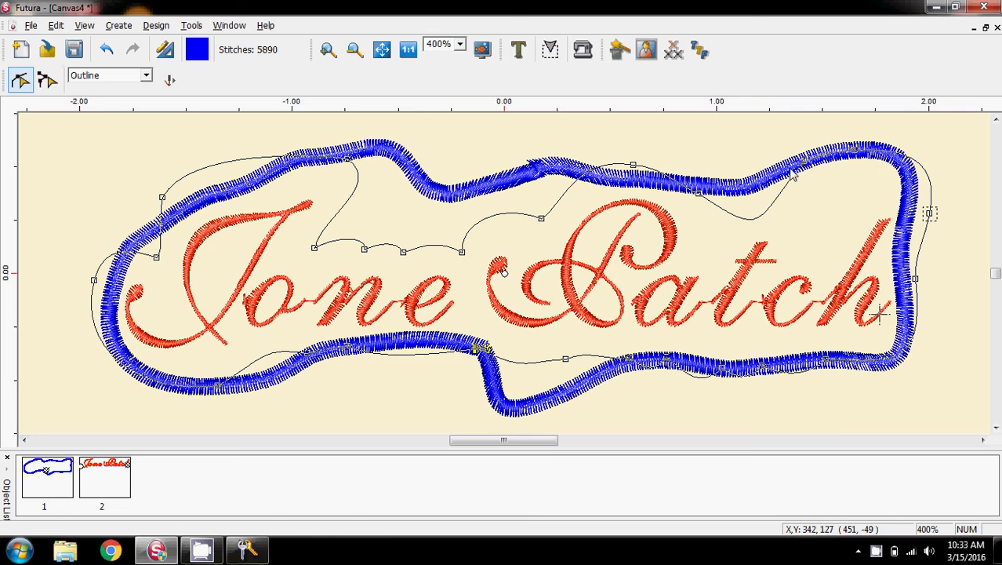
Lower the upper outline's point between the c and h of "Patch" and shift the point above the h right
{"action": "left_click_drag", "start_coordinate": [794, 176], "coordinate": [821, 185]}
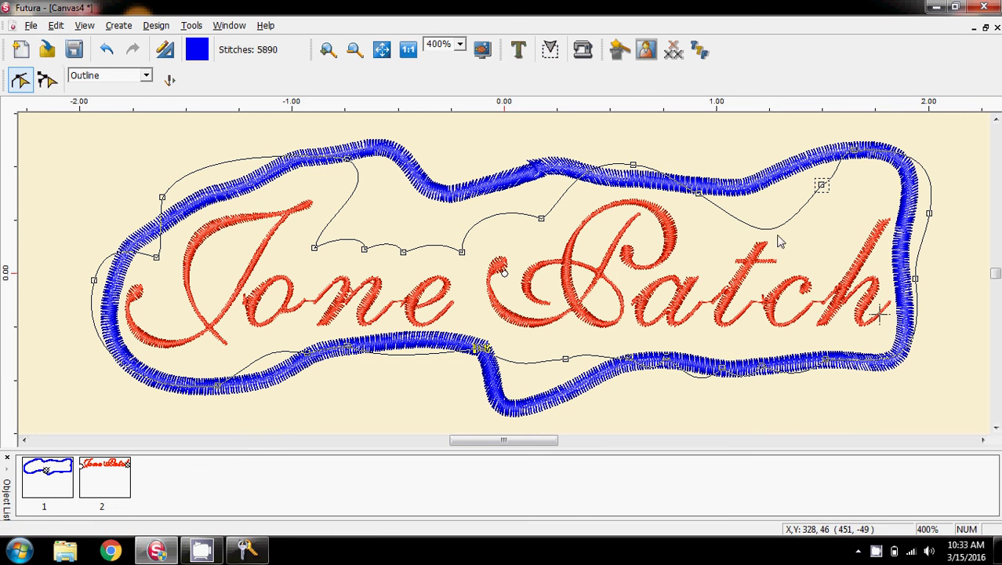
{"action": "left_click_drag", "start_coordinate": [778, 231], "coordinate": [786, 218]}
{"action": "left_click_drag", "start_coordinate": [834, 190], "coordinate": [834, 232]}
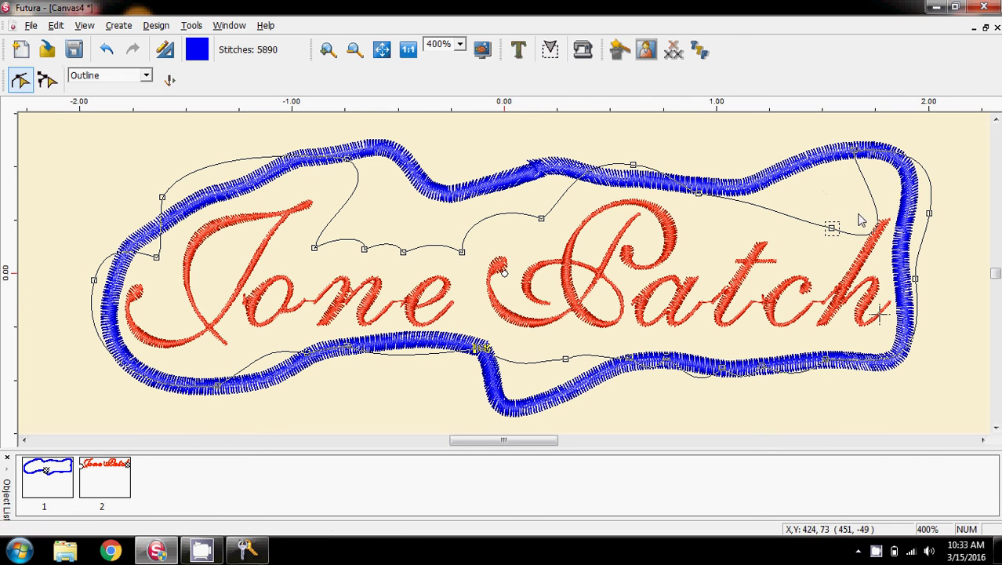
{"action": "left_click_drag", "start_coordinate": [874, 240], "coordinate": [873, 150]}
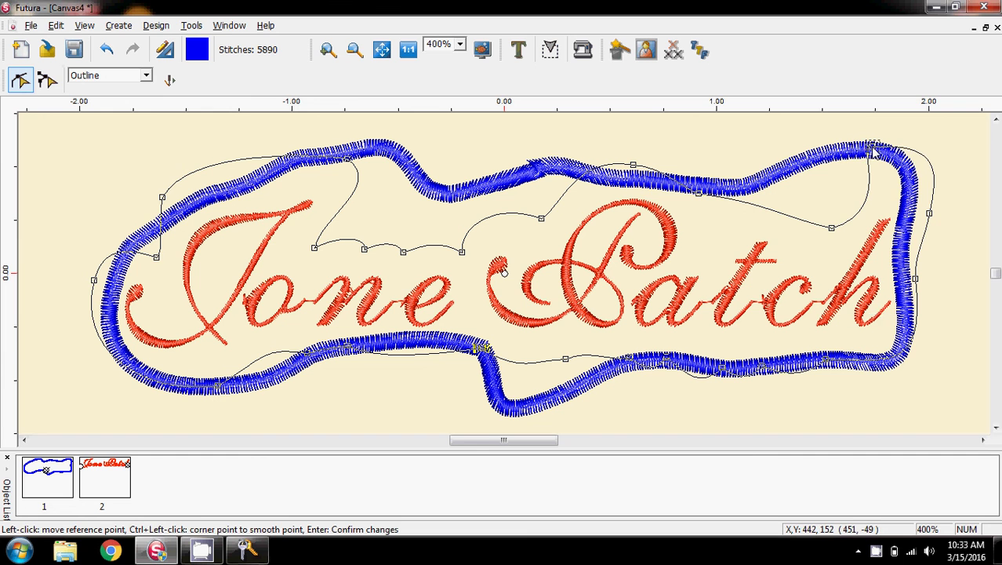
Delete the two outline points around the top of the h and bow the remaining curve outward around the letter
{"action": "right_click", "coordinate": [870, 149]}
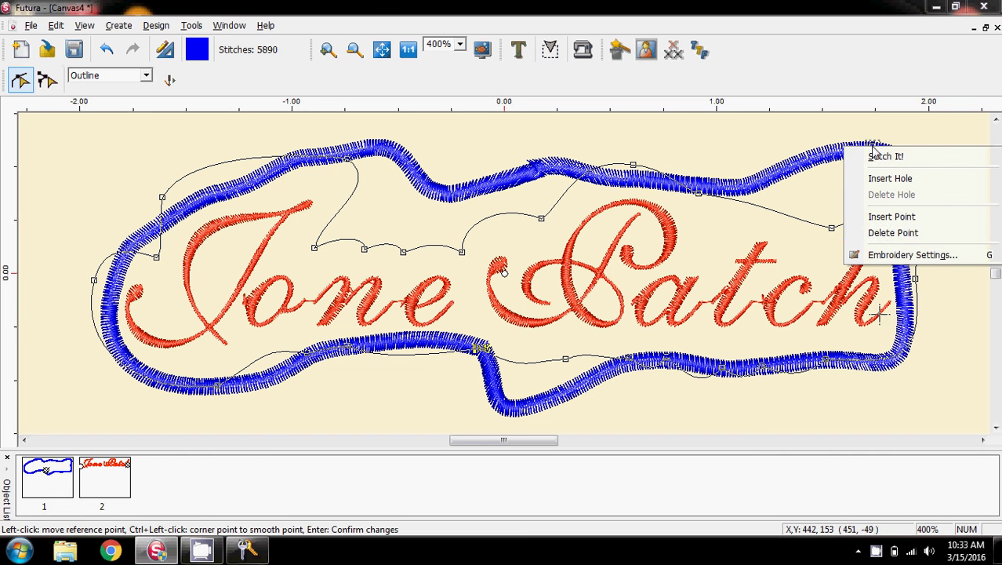
{"action": "left_click", "coordinate": [875, 232]}
{"action": "left_click_drag", "start_coordinate": [890, 219], "coordinate": [881, 163]}
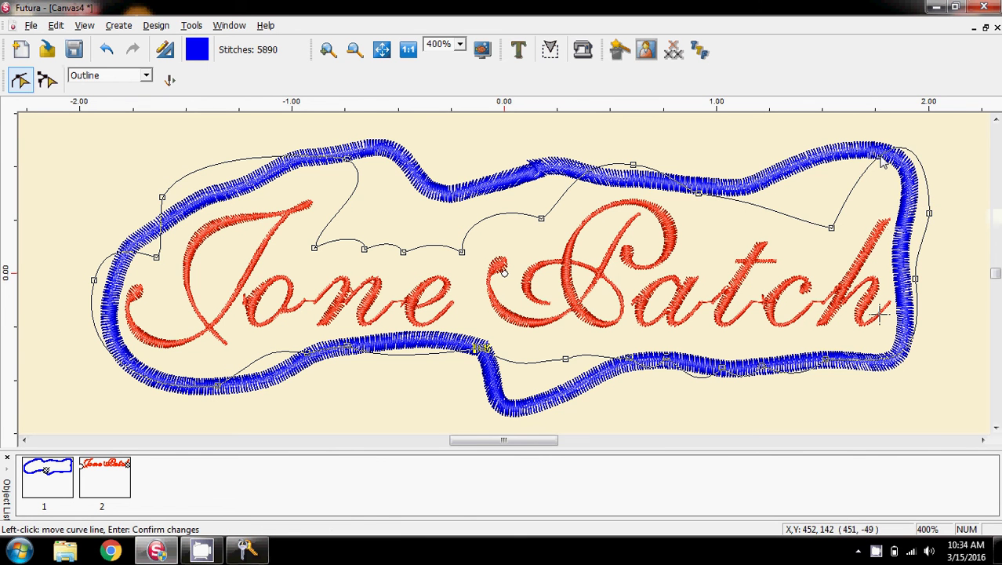
{"action": "right_click", "coordinate": [930, 218]}
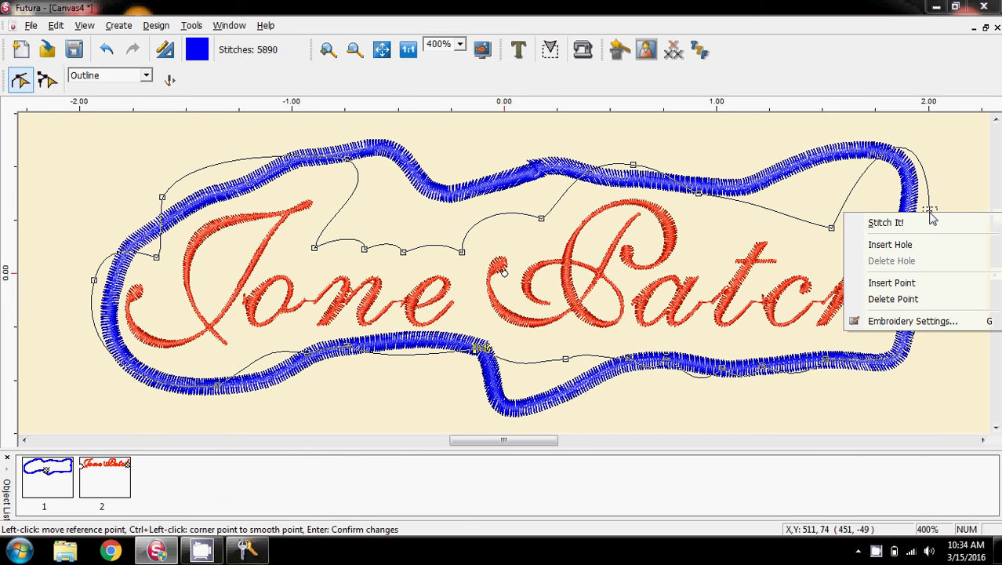
{"action": "left_click", "coordinate": [906, 285]}
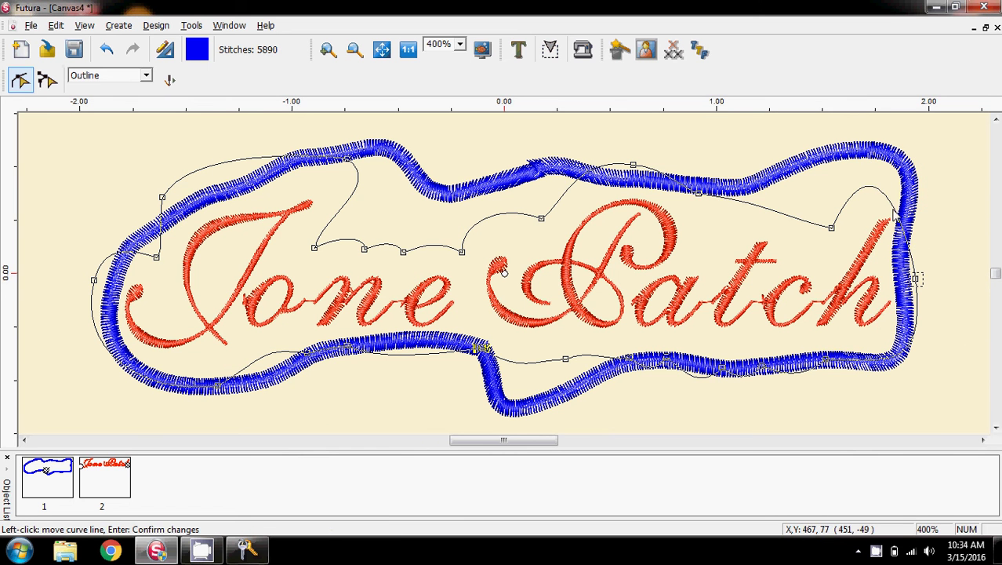
{"action": "left_click_drag", "start_coordinate": [896, 212], "coordinate": [940, 205]}
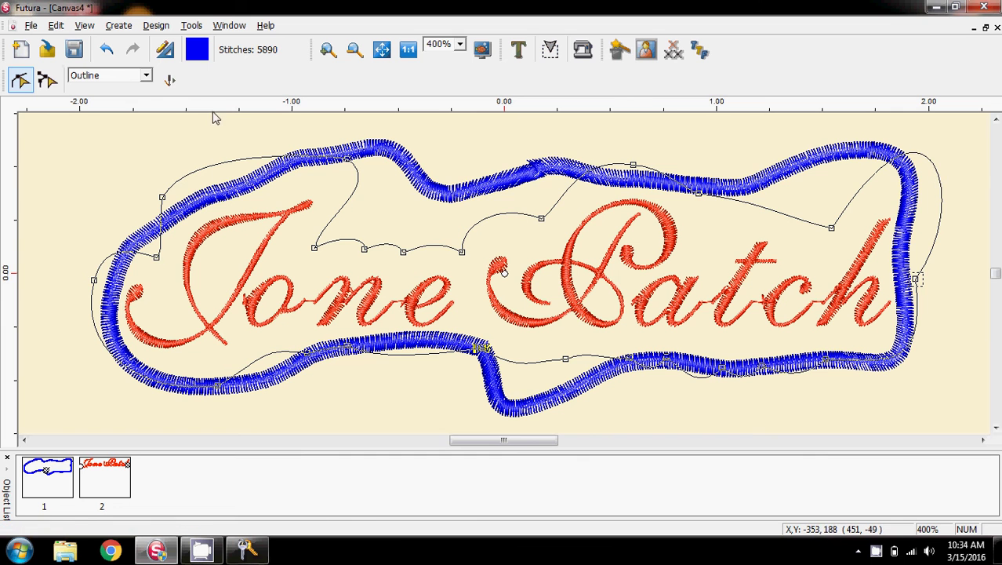
Lower the outline curve slightly above the t of "Patch", regenerate the outline's stitches, and leave point editing
{"action": "left_click", "coordinate": [171, 80]}
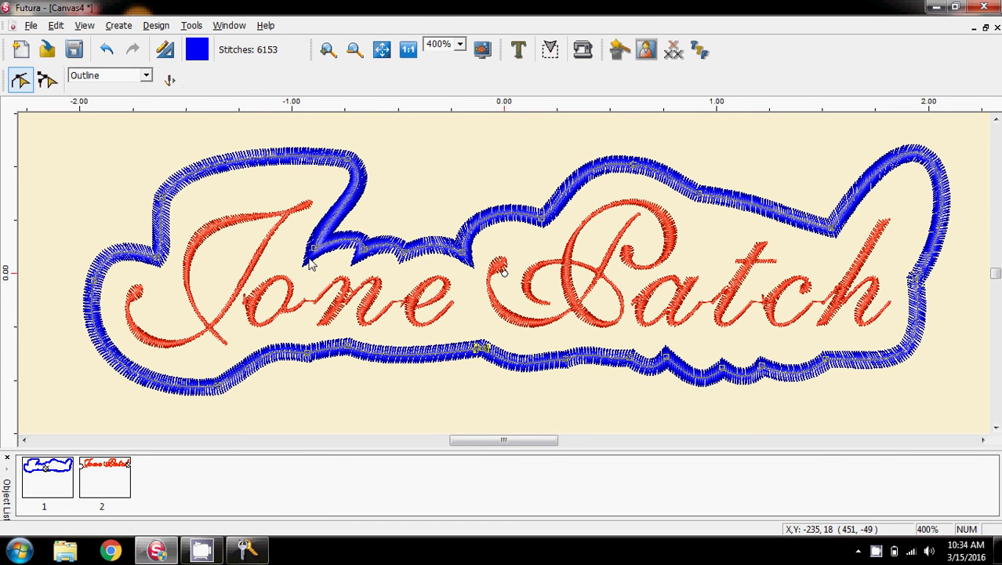
{"action": "left_click", "coordinate": [742, 207]}
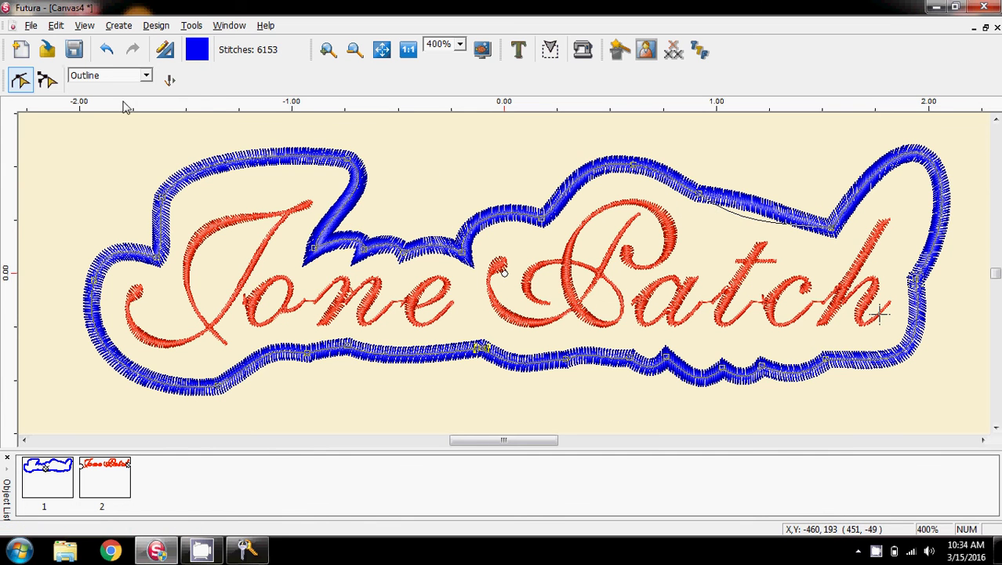
{"action": "left_click", "coordinate": [169, 81]}
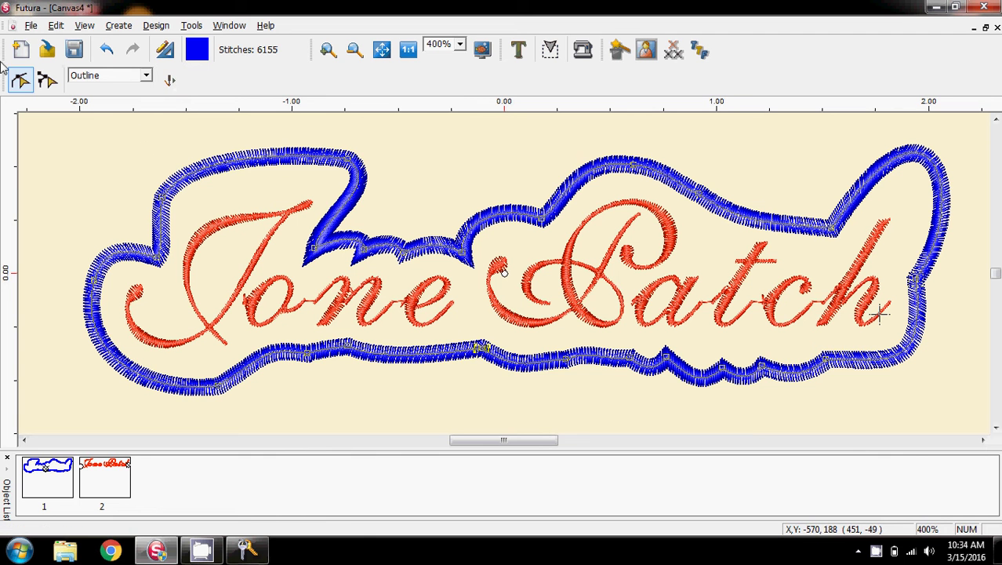
{"action": "left_click", "coordinate": [20, 80]}
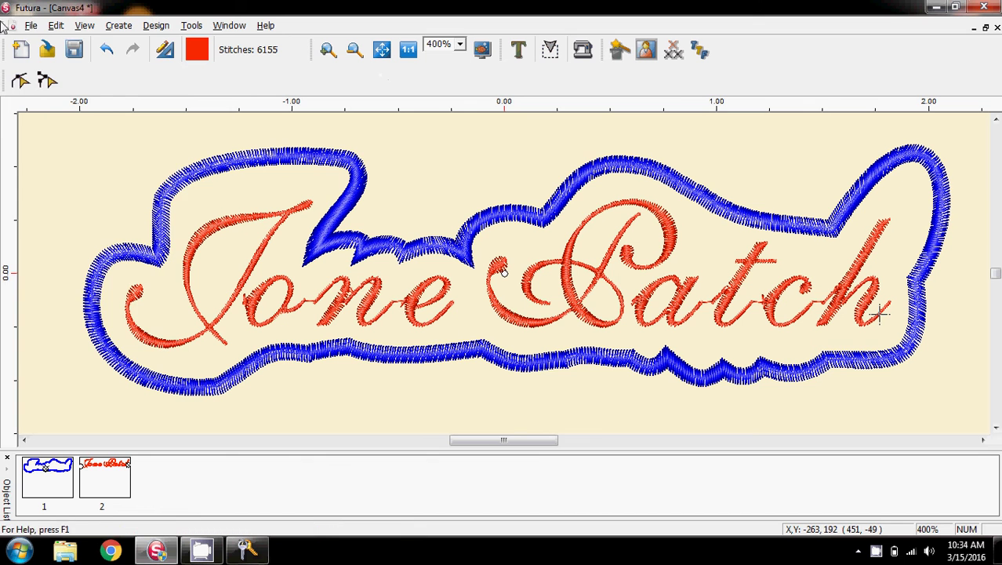
{"action": "left_click", "coordinate": [31, 25]}
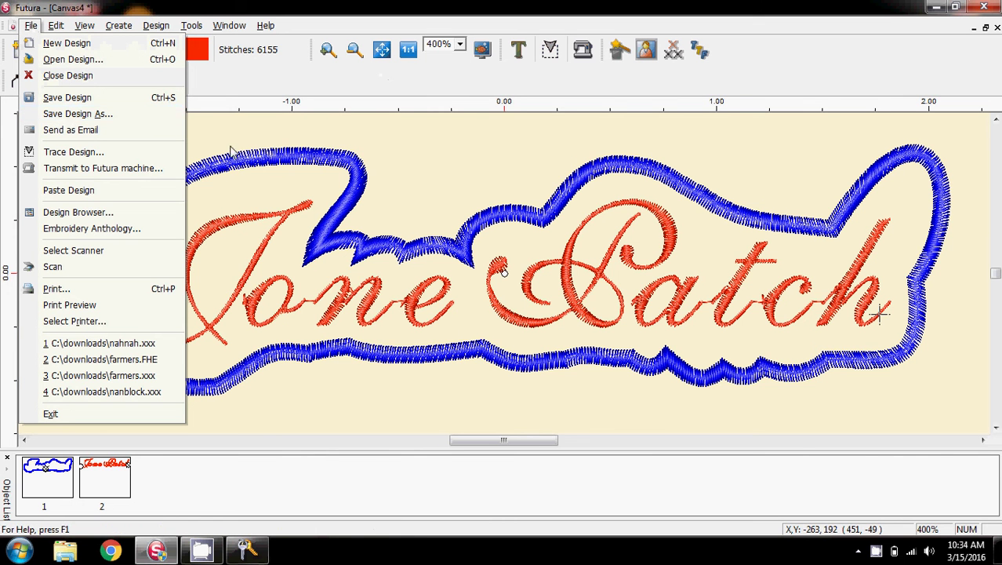
{"action": "left_click", "coordinate": [363, 143]}
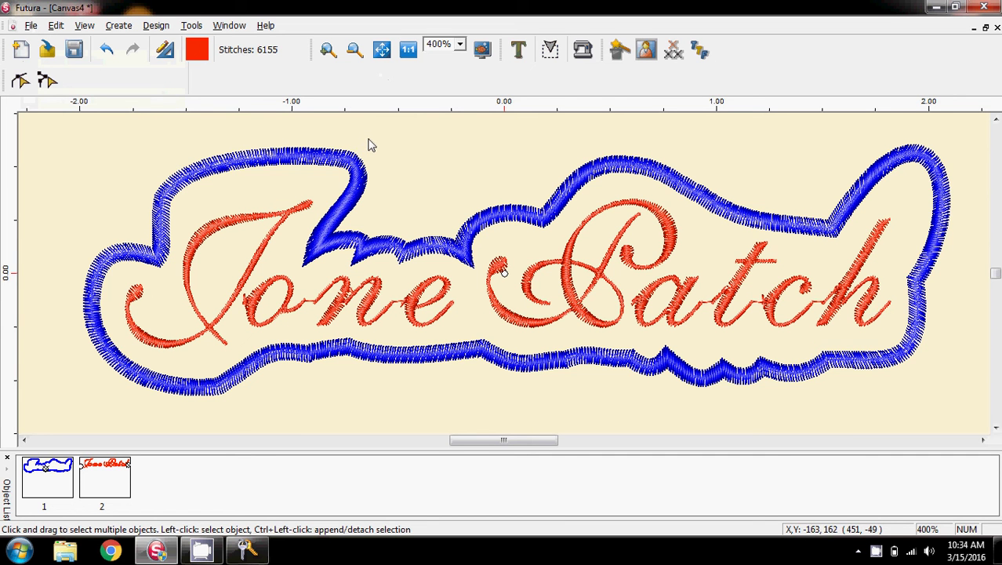
Delete the red lettering object, leaving only the blue outline in the design
{"action": "left_click", "coordinate": [116, 480]}
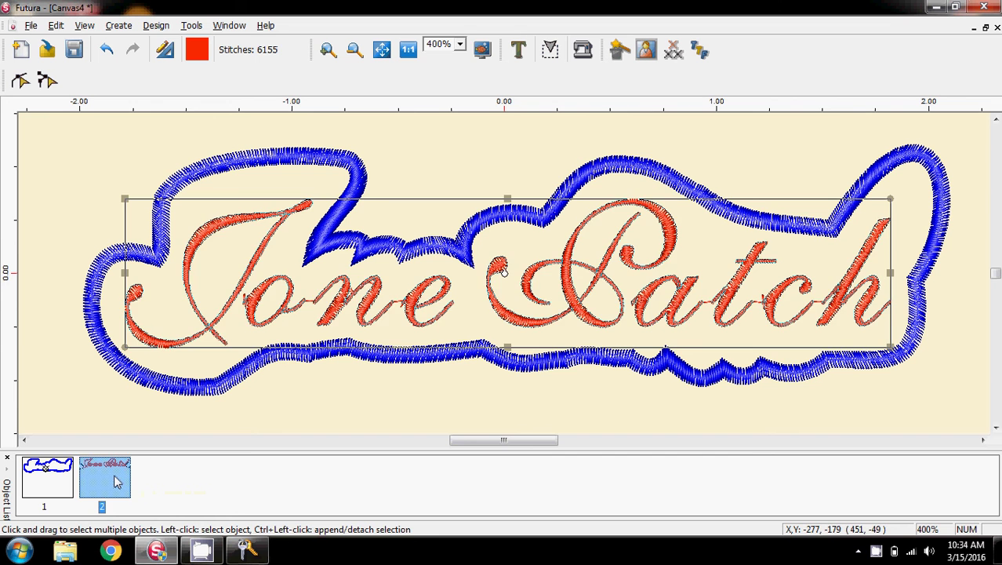
{"action": "key", "text": "Delete"}
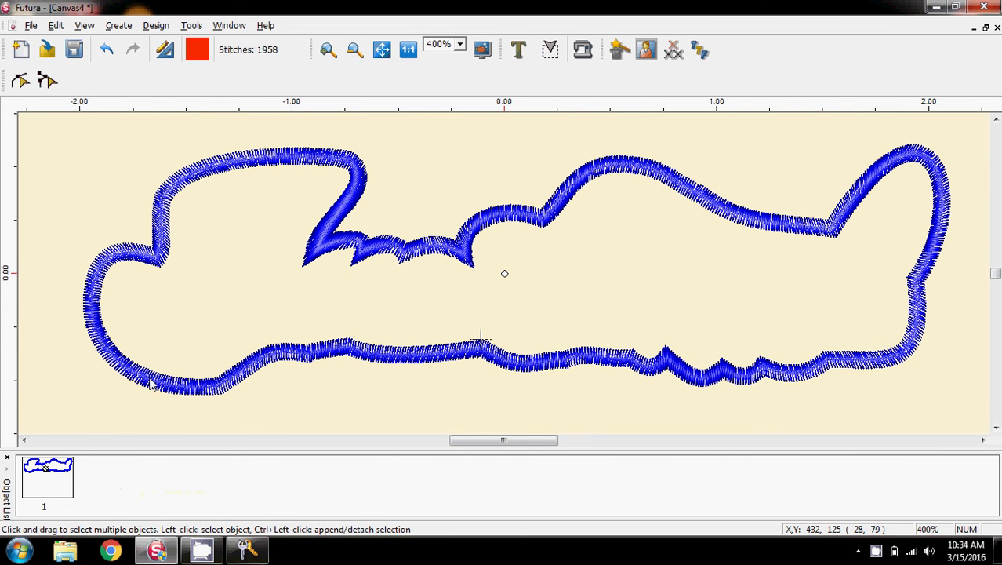
Delete all the upper outline points between the left and right ends of the blue outline and regenerate its stitches
{"action": "left_click", "coordinate": [181, 390]}
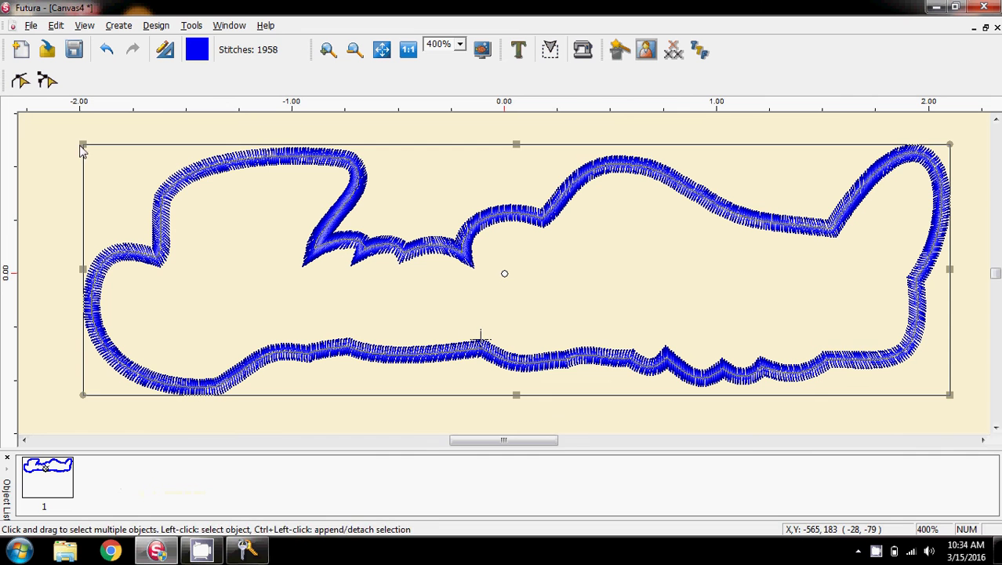
{"action": "left_click", "coordinate": [20, 81]}
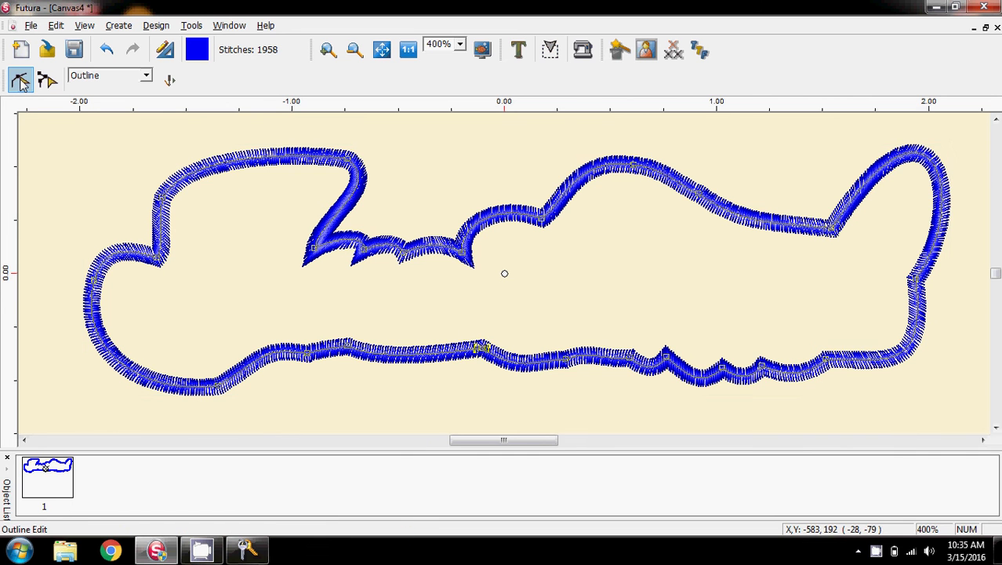
{"action": "right_click", "coordinate": [159, 263]}
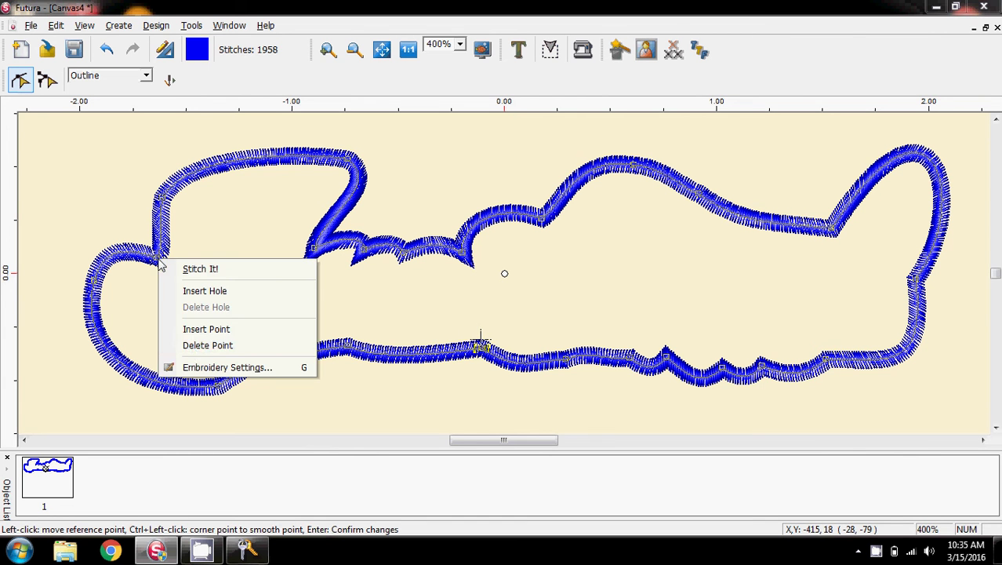
{"action": "left_click", "coordinate": [196, 346]}
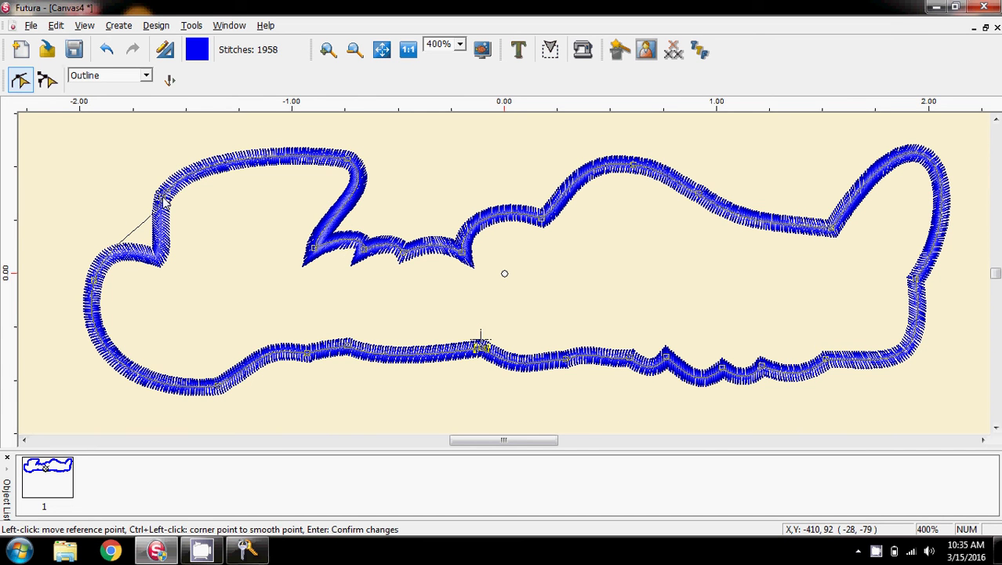
{"action": "left_click_drag", "start_coordinate": [161, 200], "coordinate": [806, 179]}
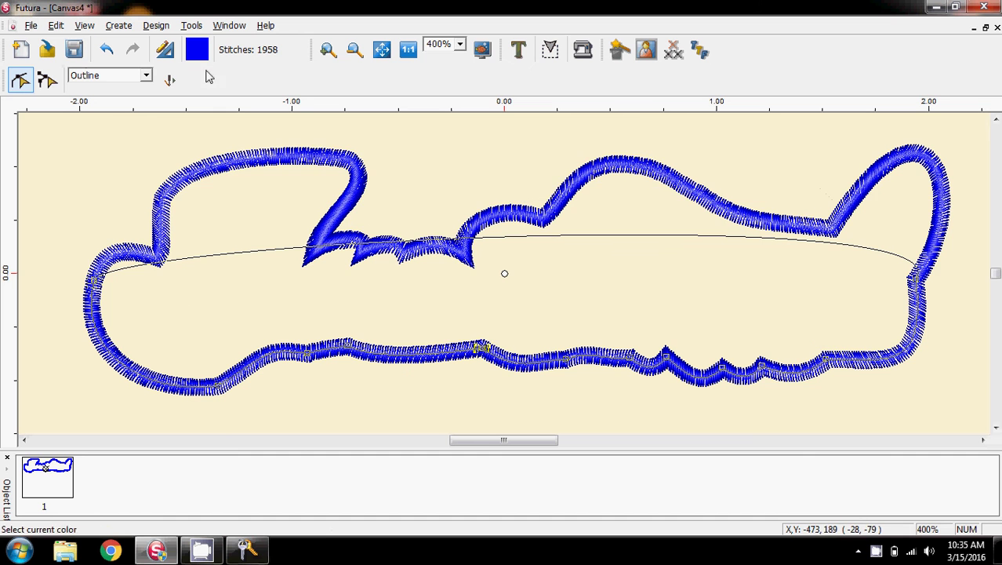
{"action": "left_click", "coordinate": [169, 79]}
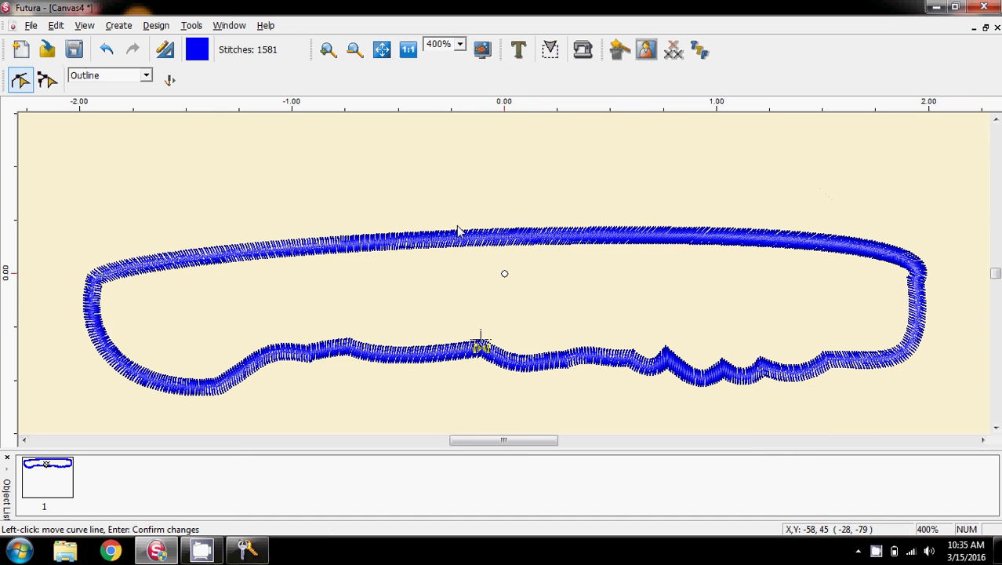
Bow the upper outline into a high arch, delete all lower points except the one left of centre, and regenerate the stitches
{"action": "left_click", "coordinate": [454, 148]}
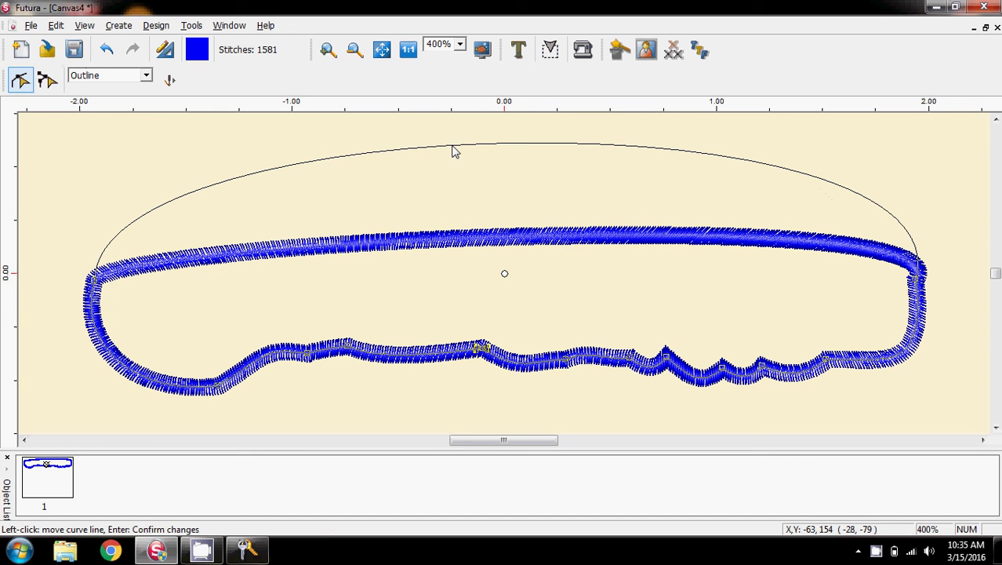
{"action": "left_click", "coordinate": [220, 393]}
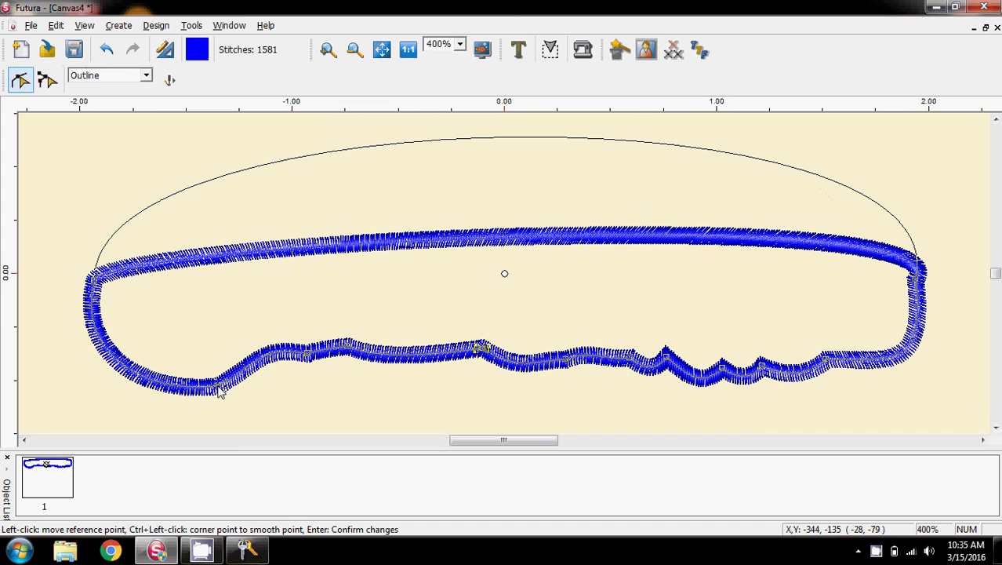
{"action": "left_click", "coordinate": [221, 394]}
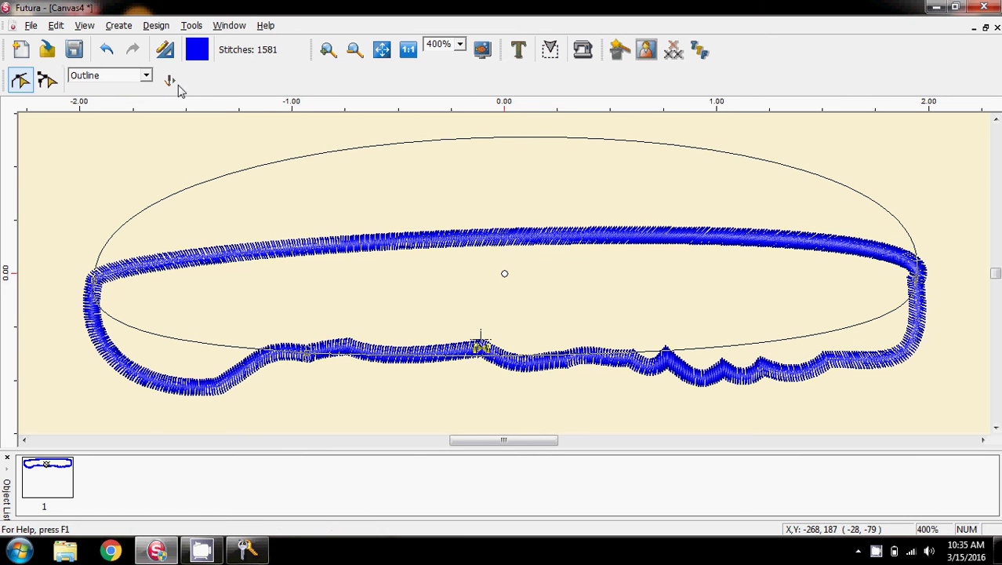
{"action": "left_click", "coordinate": [170, 80]}
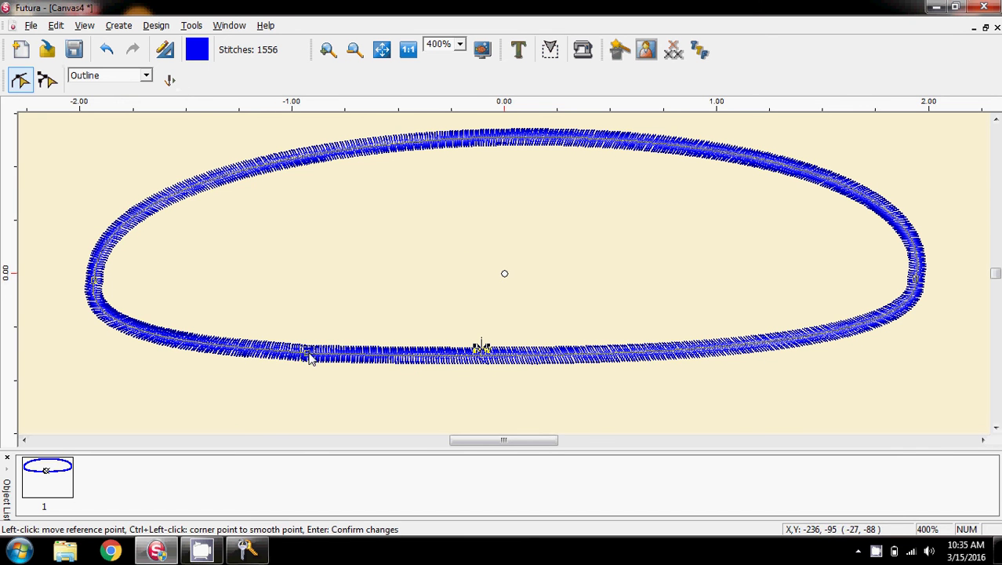
Pull the remaining lower point down and right, bulge the lower-right and upper curves outward, restitch the oval, and leave point editing
{"action": "left_click_drag", "start_coordinate": [310, 357], "coordinate": [355, 379]}
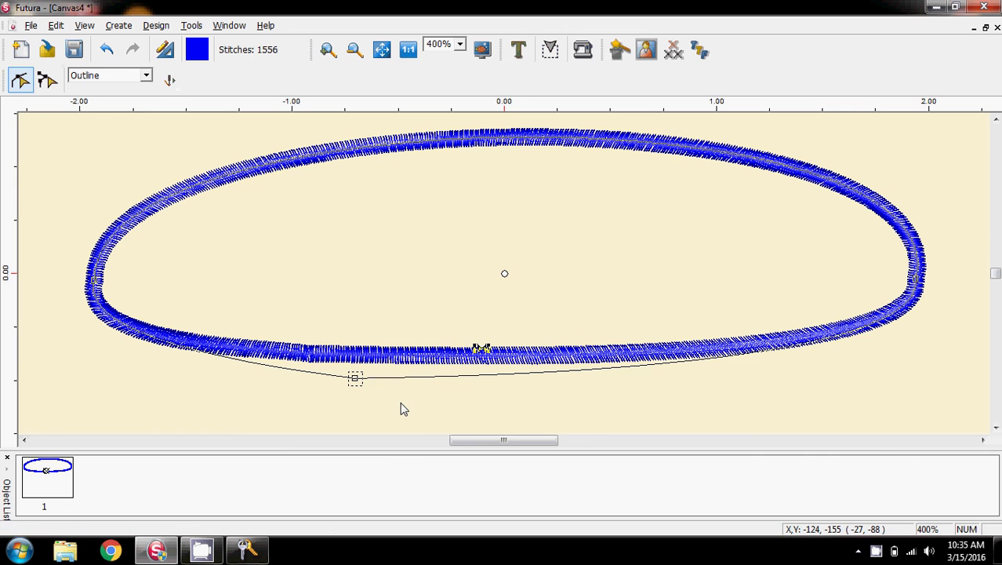
{"action": "left_click", "coordinate": [169, 80]}
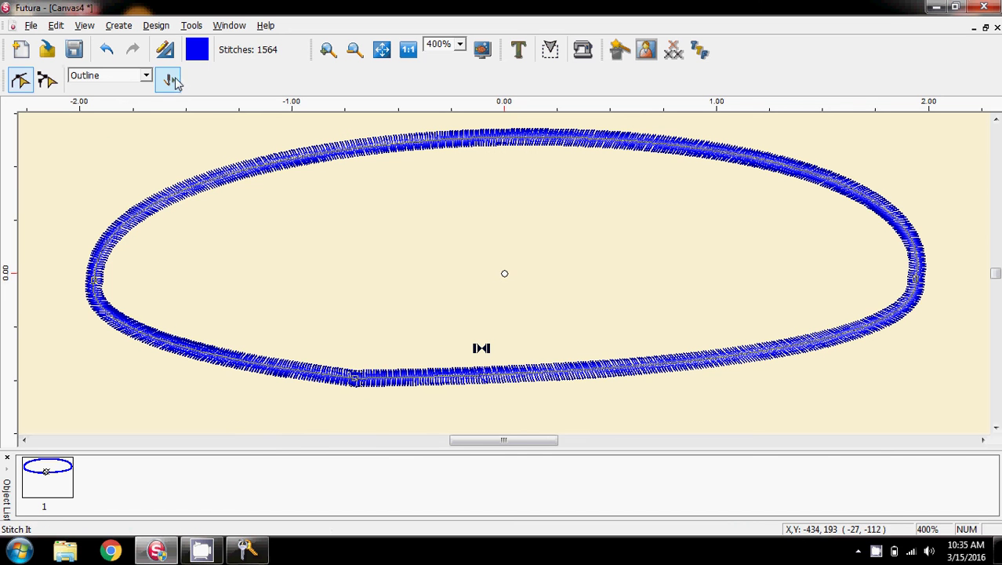
{"action": "left_click_drag", "start_coordinate": [600, 371], "coordinate": [629, 385]}
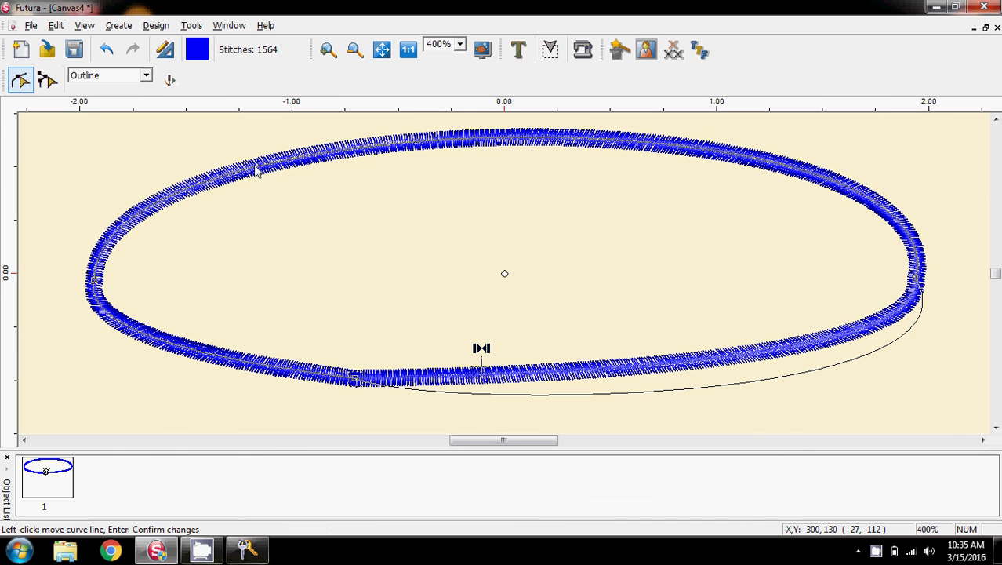
{"action": "left_click_drag", "start_coordinate": [258, 172], "coordinate": [255, 160]}
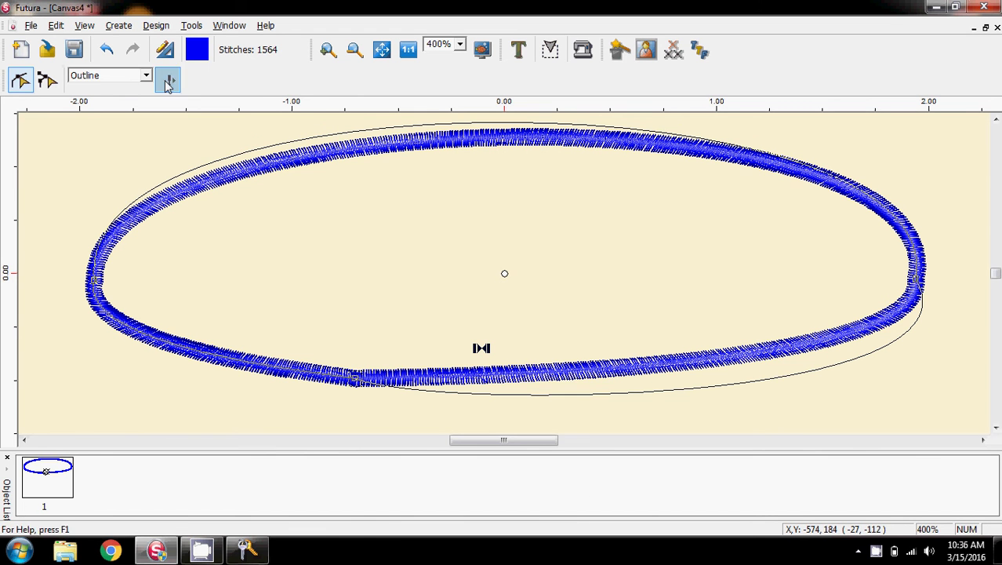
{"action": "left_click", "coordinate": [169, 81]}
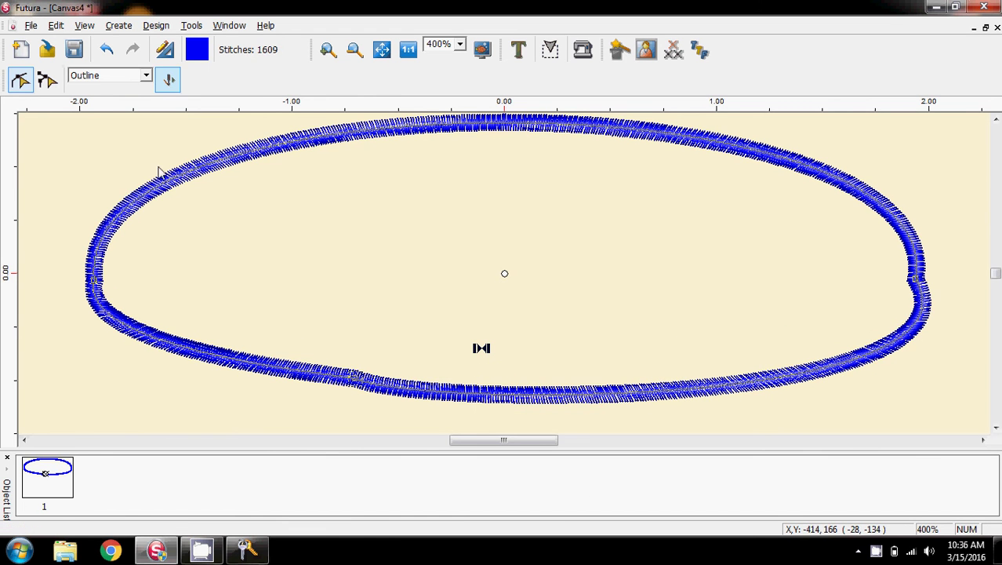
{"action": "left_click", "coordinate": [21, 79]}
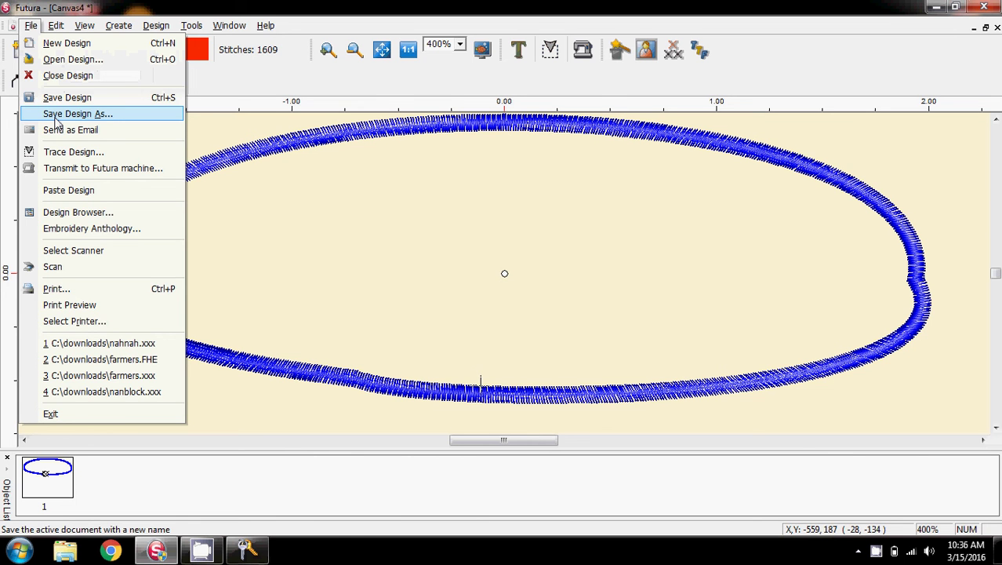
{"action": "left_click", "coordinate": [290, 280]}
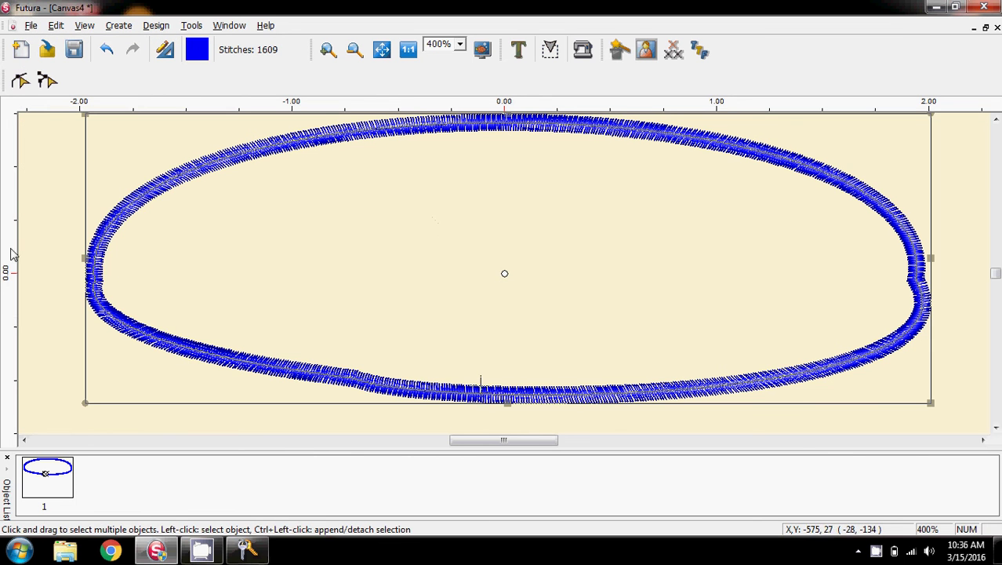
{"action": "left_click", "coordinate": [35, 247]}
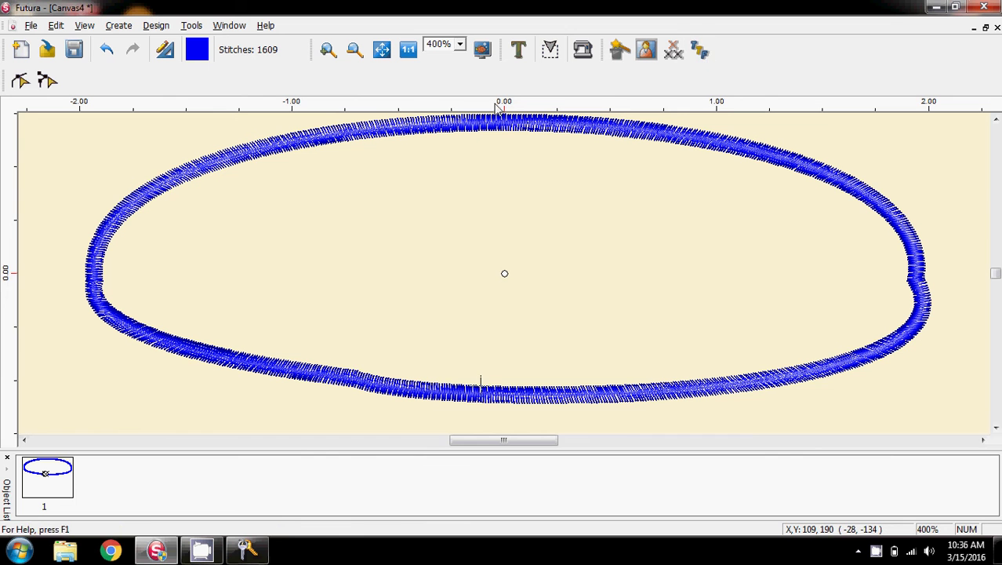
Create HyperFont lettering reading "some text" in the Balloon XBd BT font with fill stitch
{"action": "left_click", "coordinate": [706, 53]}
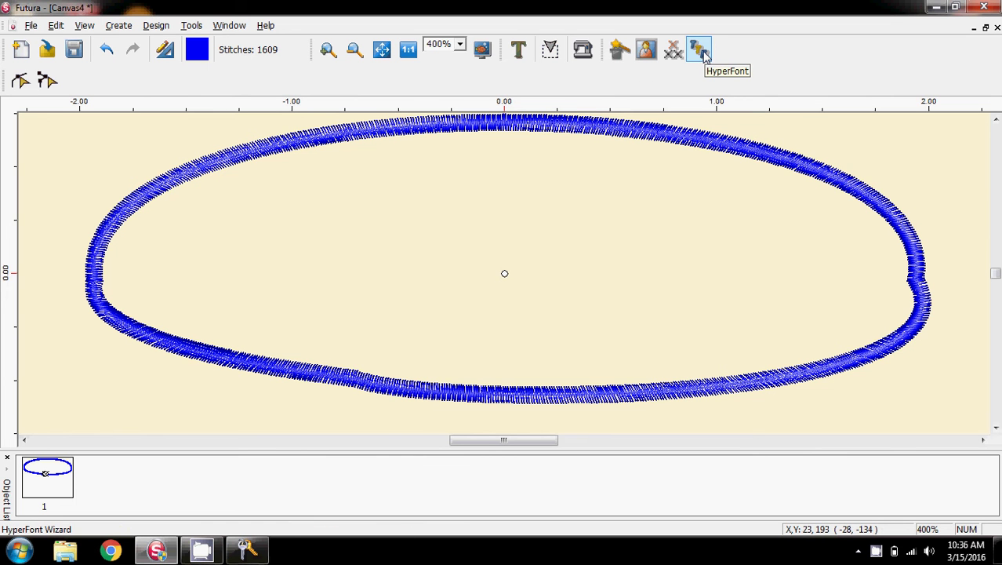
{"action": "left_click", "coordinate": [705, 53]}
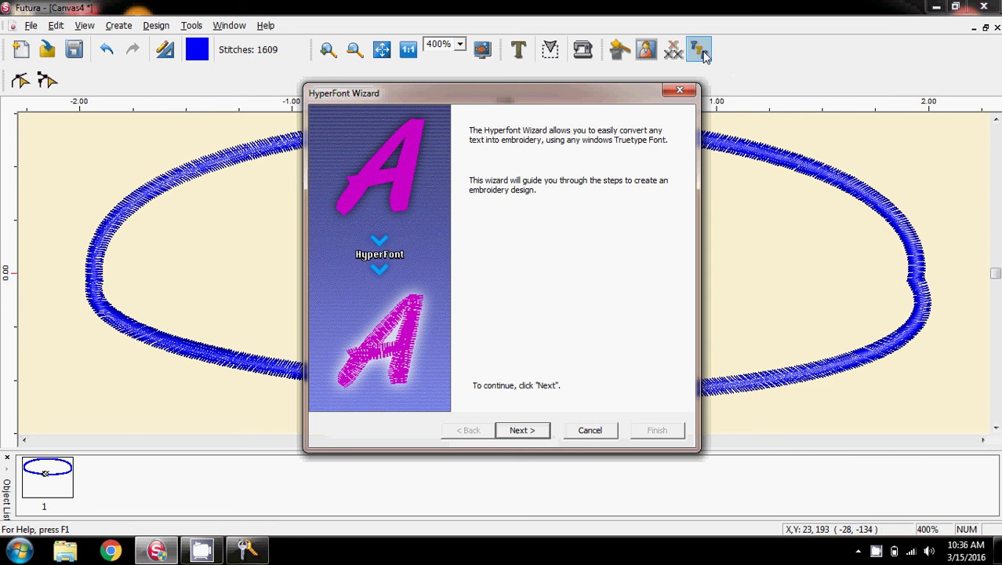
{"action": "left_click", "coordinate": [521, 430]}
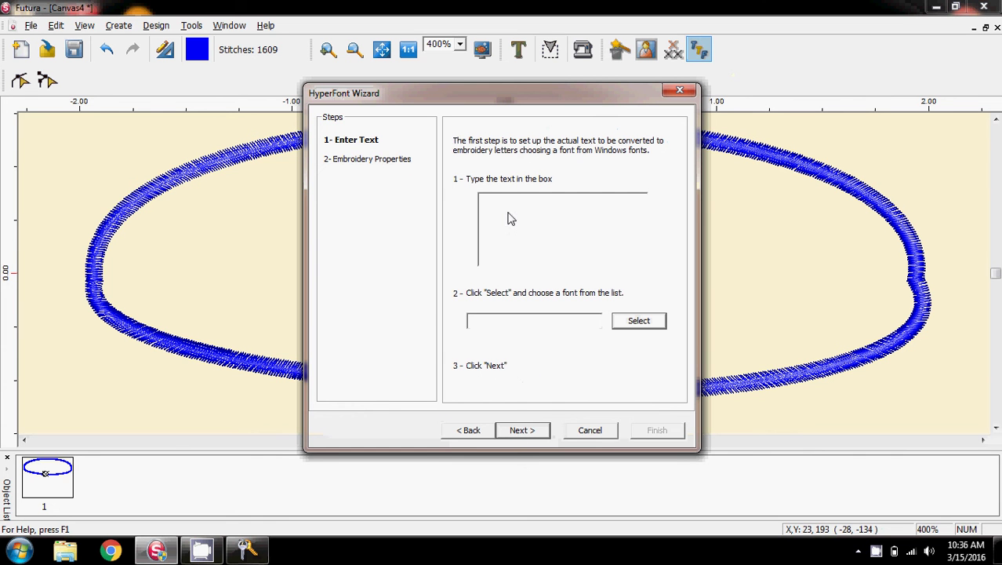
{"action": "left_click", "coordinate": [510, 219]}
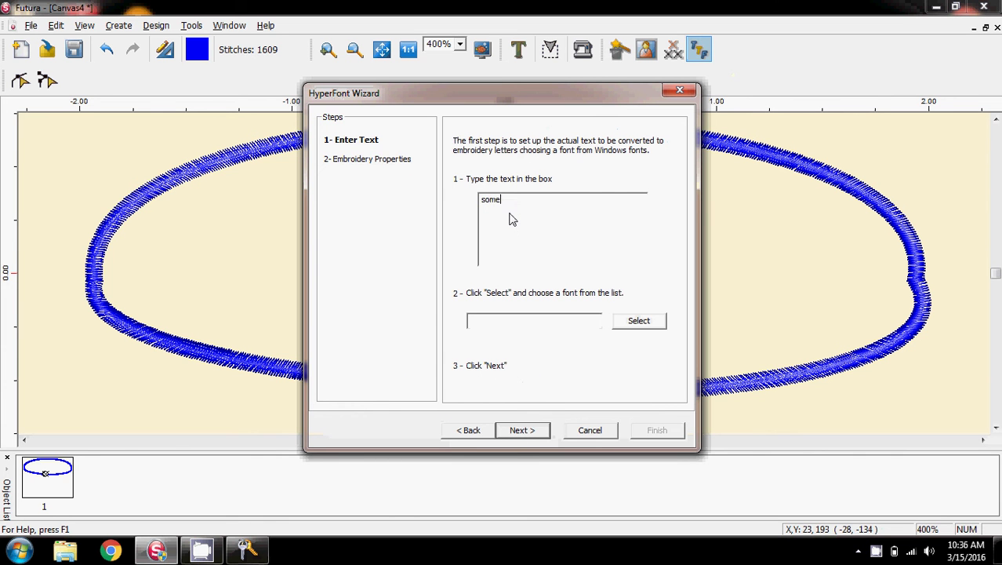
{"action": "type", "text": "some text"}
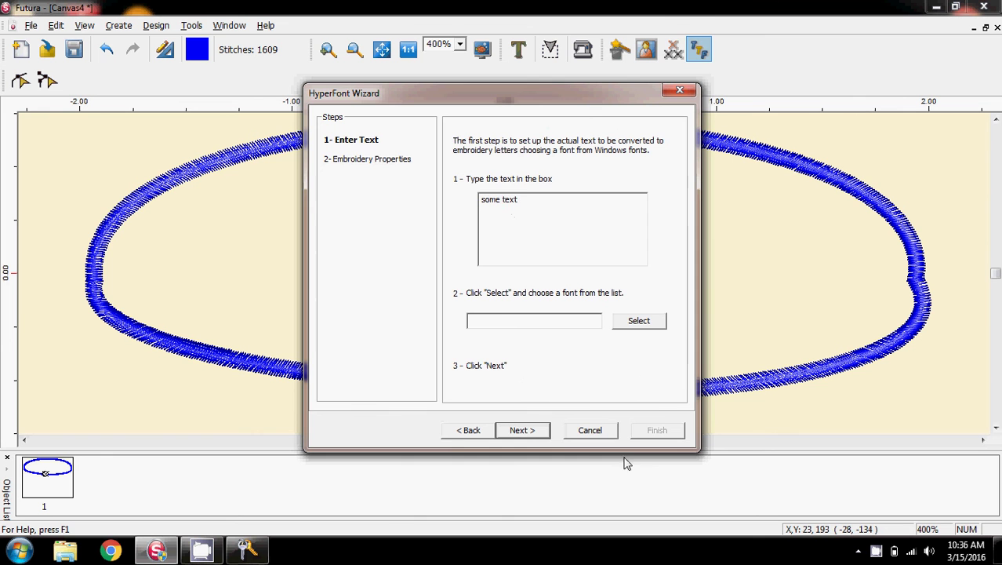
{"action": "left_click", "coordinate": [640, 321]}
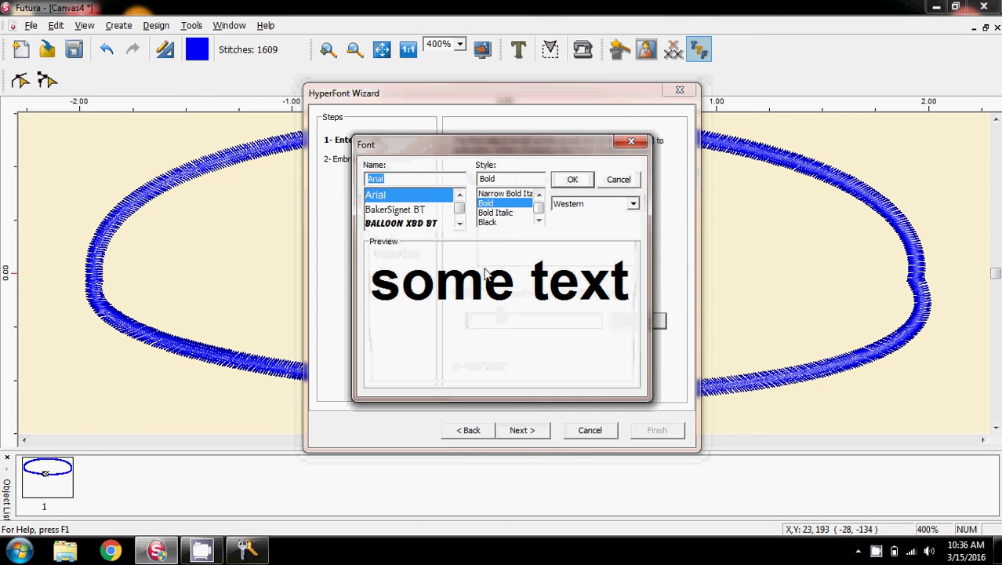
{"action": "left_click", "coordinate": [384, 224]}
{"action": "left_click", "coordinate": [572, 180]}
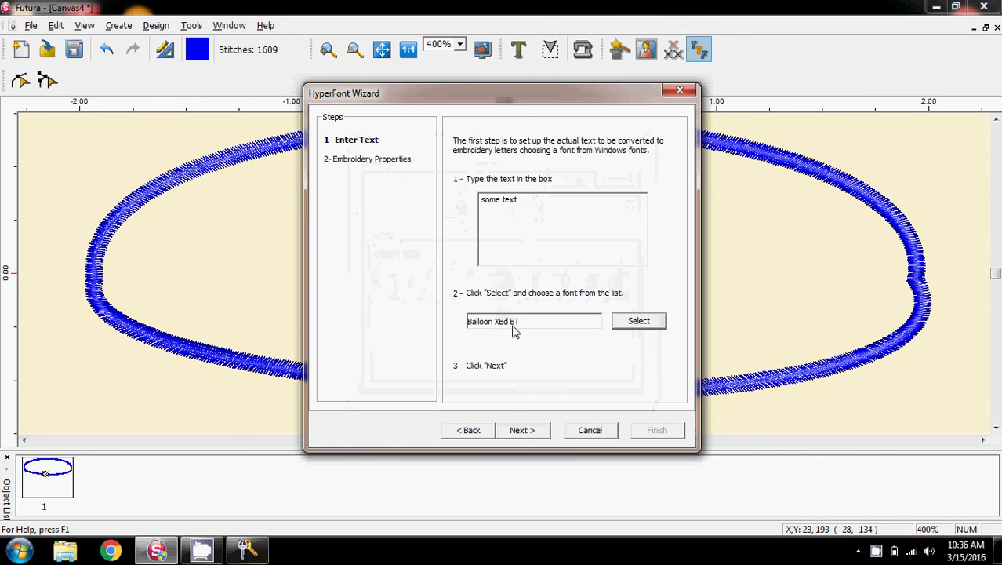
{"action": "left_click", "coordinate": [521, 431]}
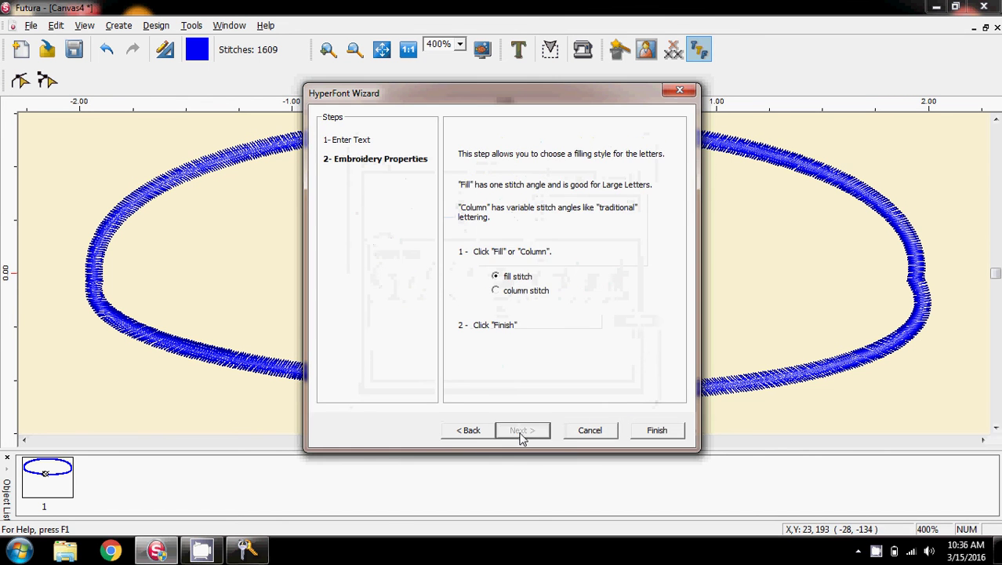
{"action": "left_click", "coordinate": [645, 431]}
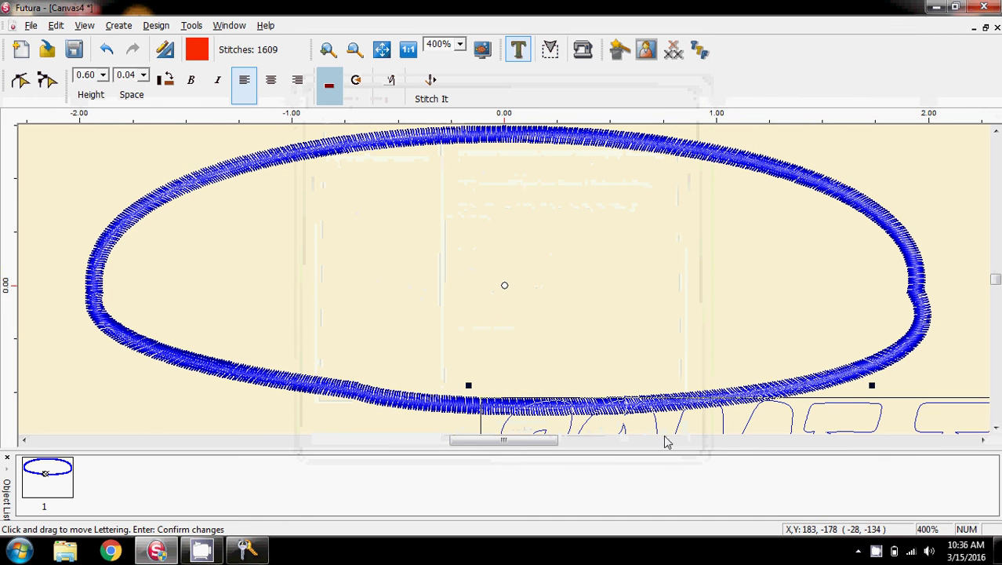
Move the lettering inside the blue oval, set its height to 0.40, and centre it horizontally
{"action": "left_click_drag", "start_coordinate": [570, 384], "coordinate": [331, 253]}
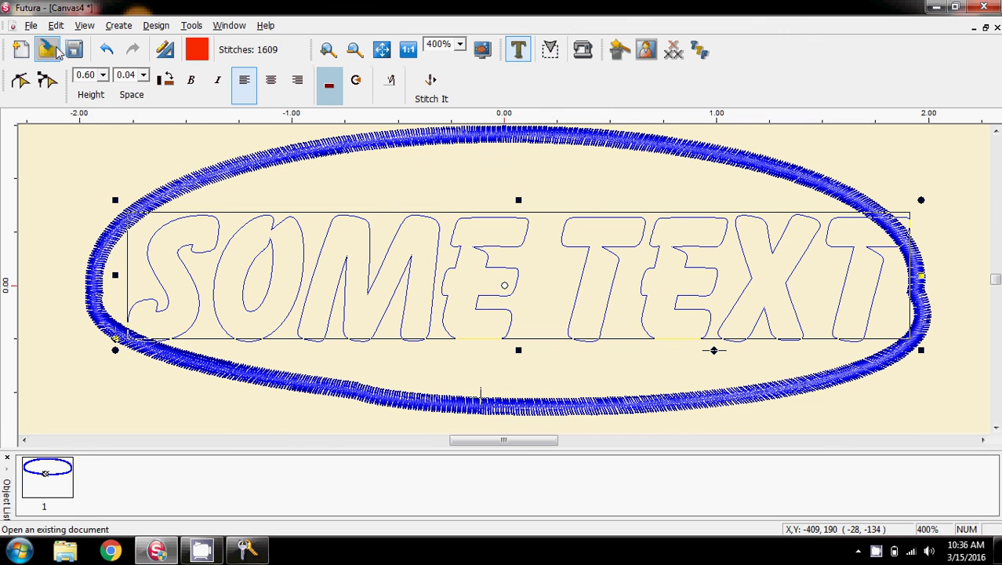
{"action": "left_click", "coordinate": [103, 74]}
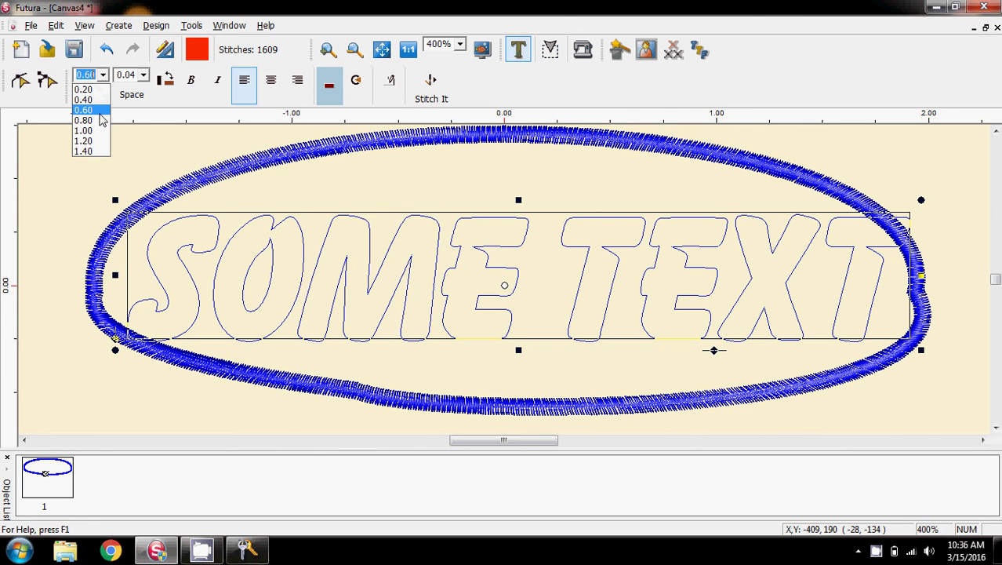
{"action": "left_click", "coordinate": [99, 101]}
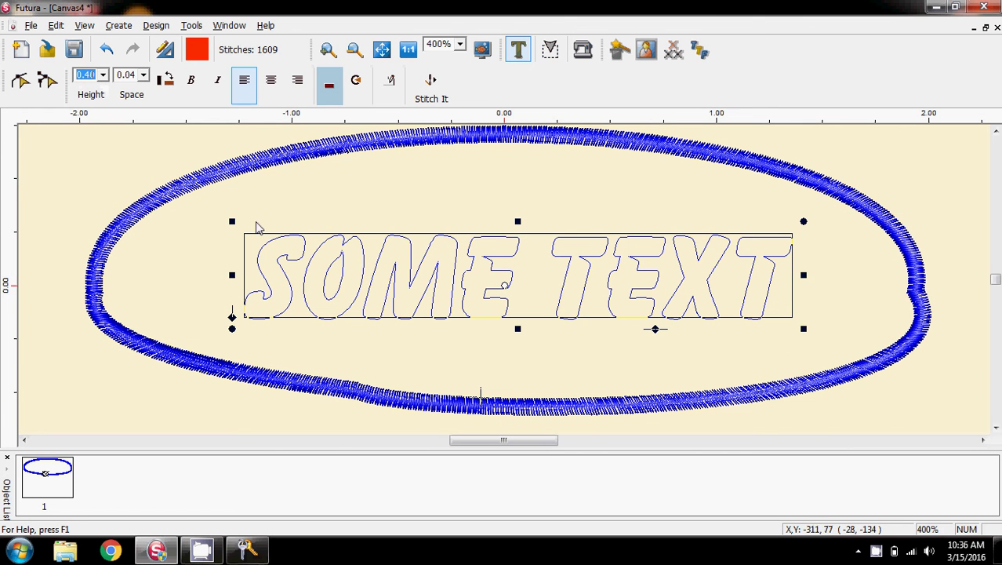
{"action": "left_click", "coordinate": [440, 273]}
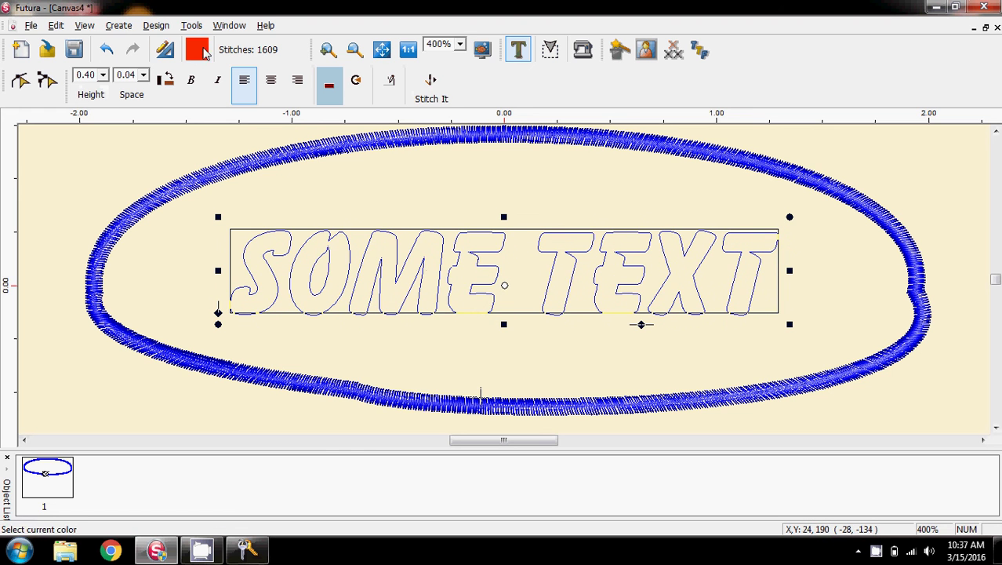
Stitch the lettering in red and open the blue oval for outline editing
{"action": "left_click", "coordinate": [427, 98]}
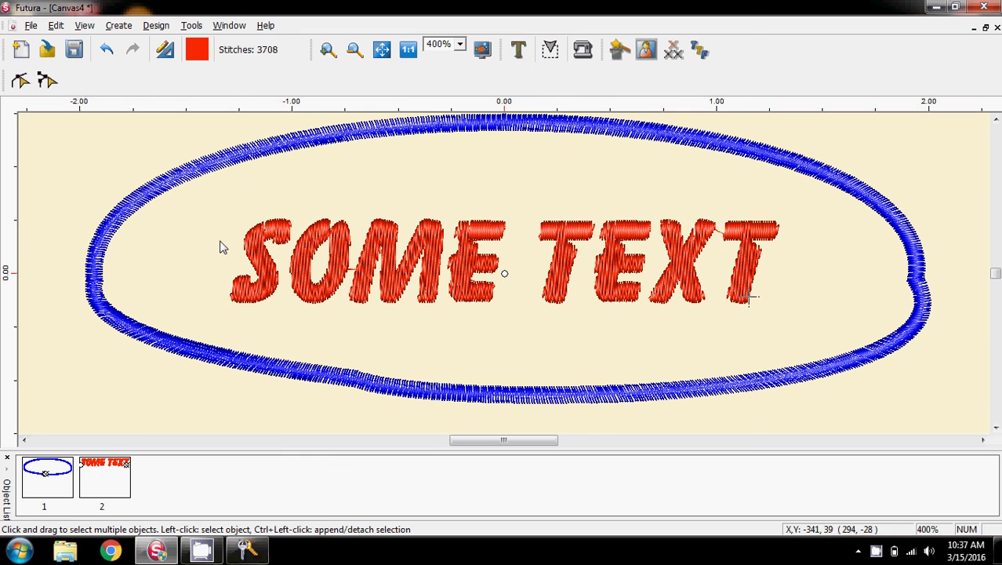
{"action": "left_click", "coordinate": [204, 169]}
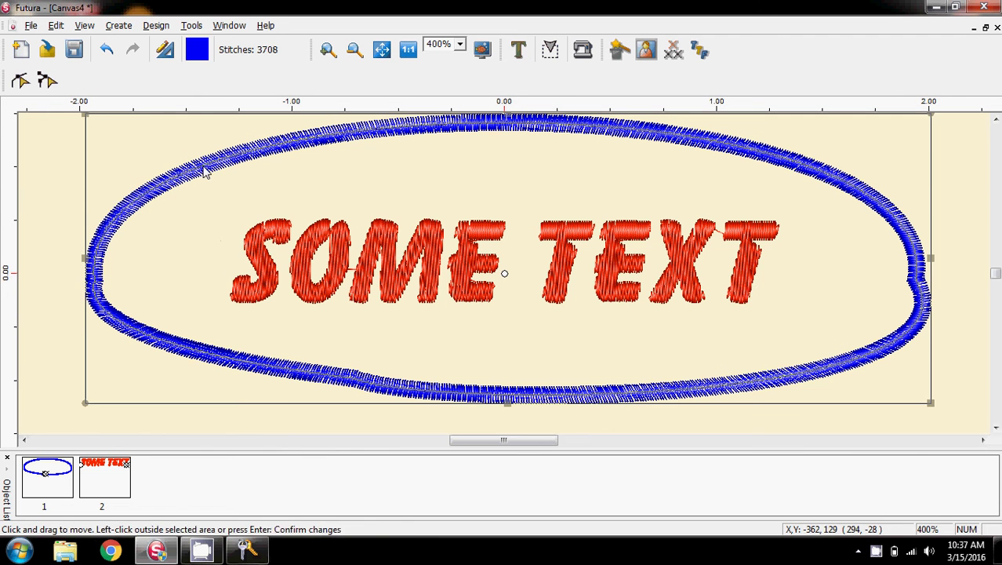
{"action": "left_click", "coordinate": [22, 82]}
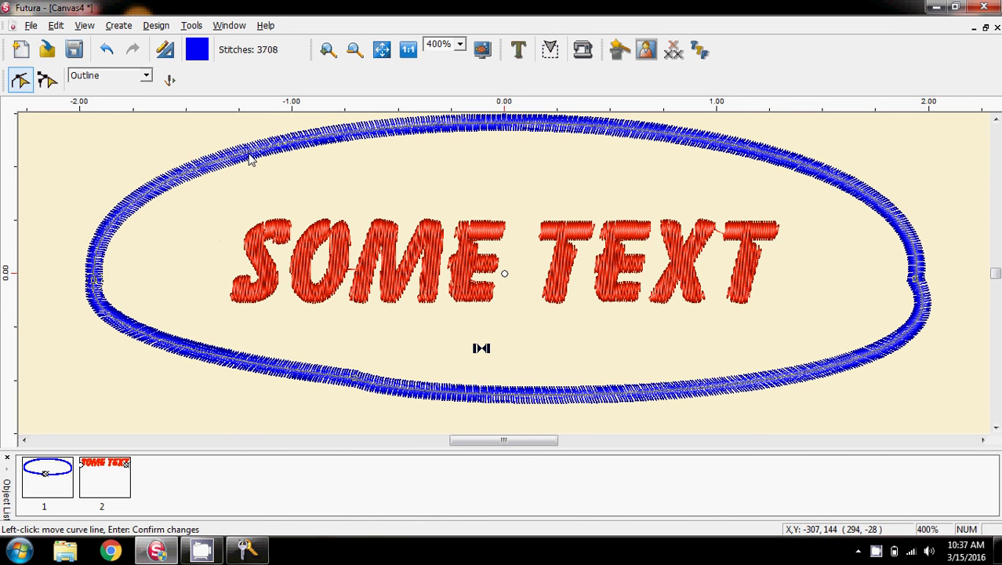
Insert two points on the oval's upper-left outline and pull them down toward the lettering
{"action": "right_click", "coordinate": [274, 184]}
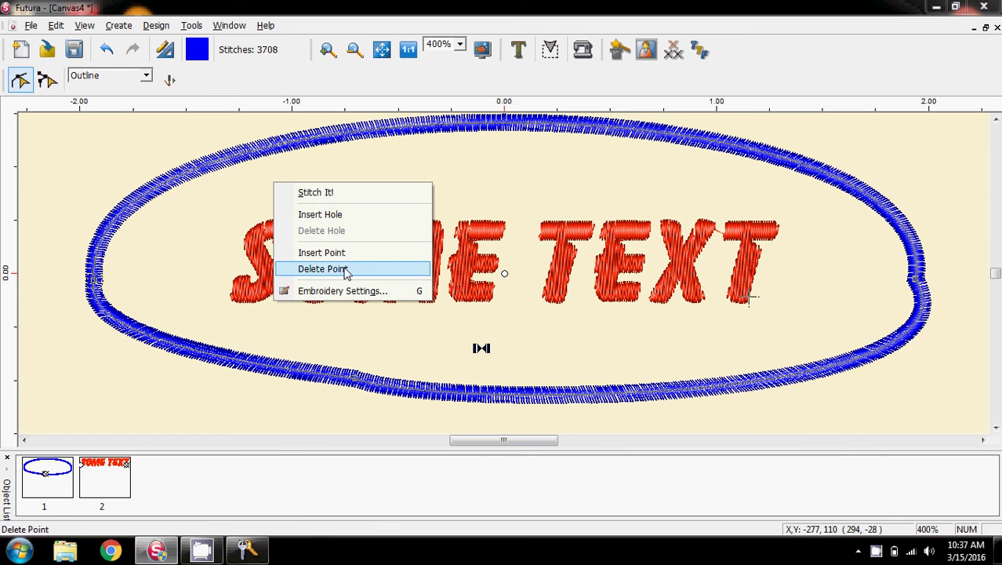
{"action": "left_click", "coordinate": [345, 269]}
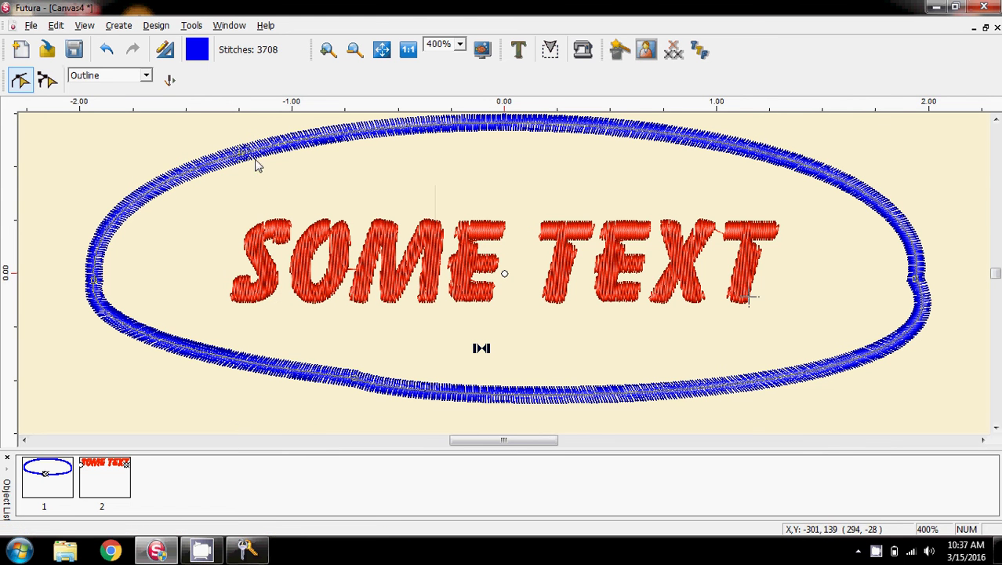
{"action": "left_click_drag", "start_coordinate": [245, 160], "coordinate": [255, 185]}
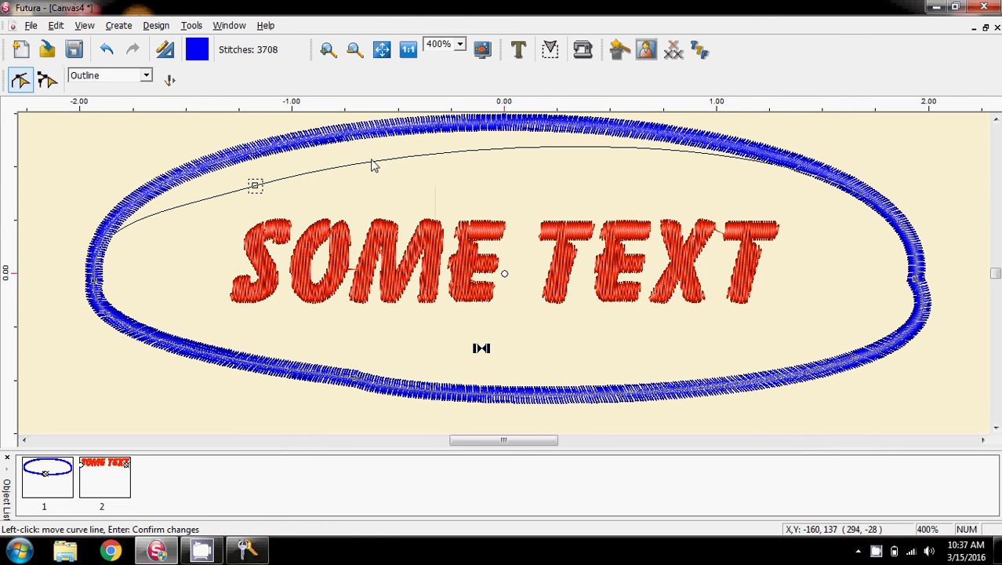
{"action": "right_click", "coordinate": [351, 174]}
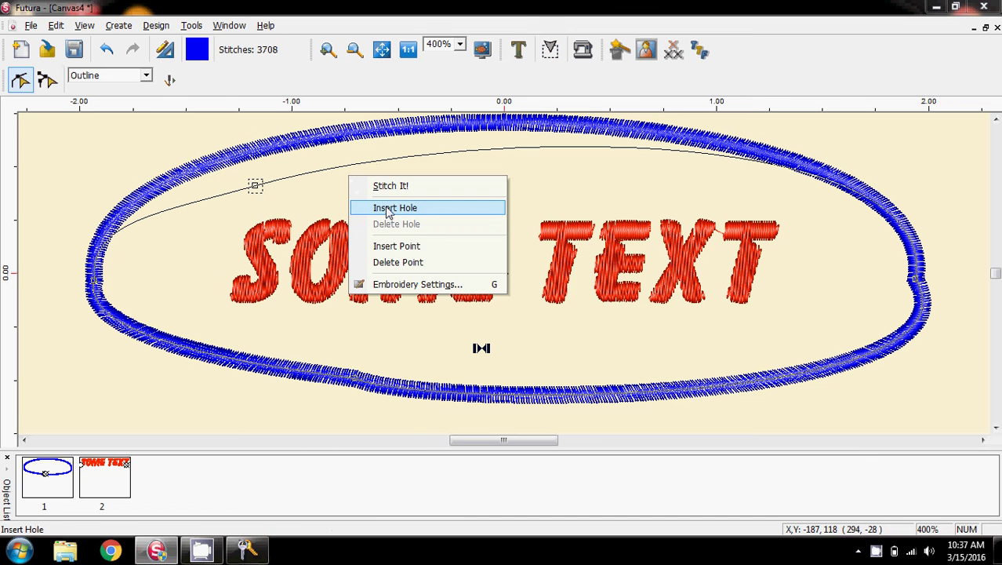
{"action": "left_click", "coordinate": [400, 247]}
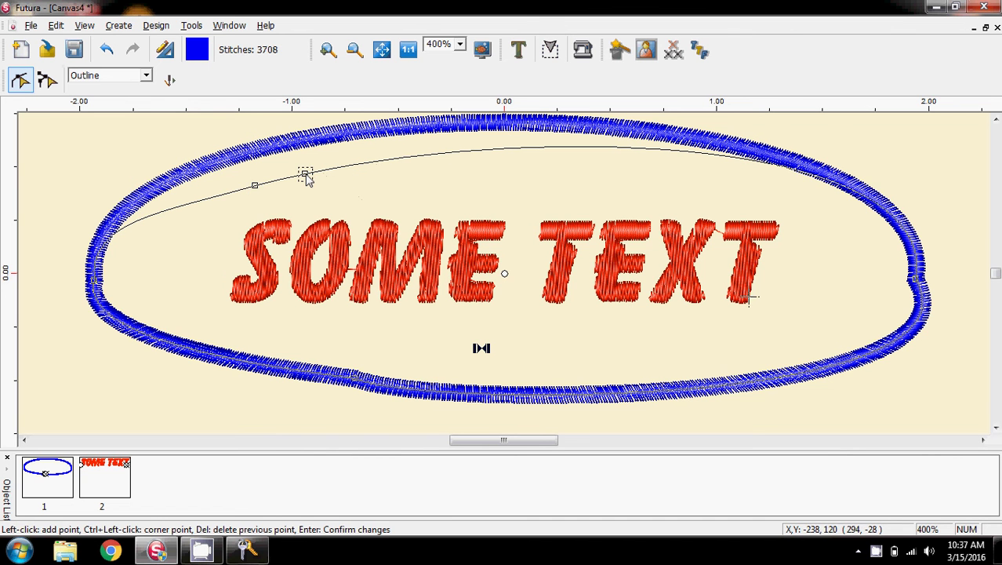
{"action": "left_click", "coordinate": [307, 174]}
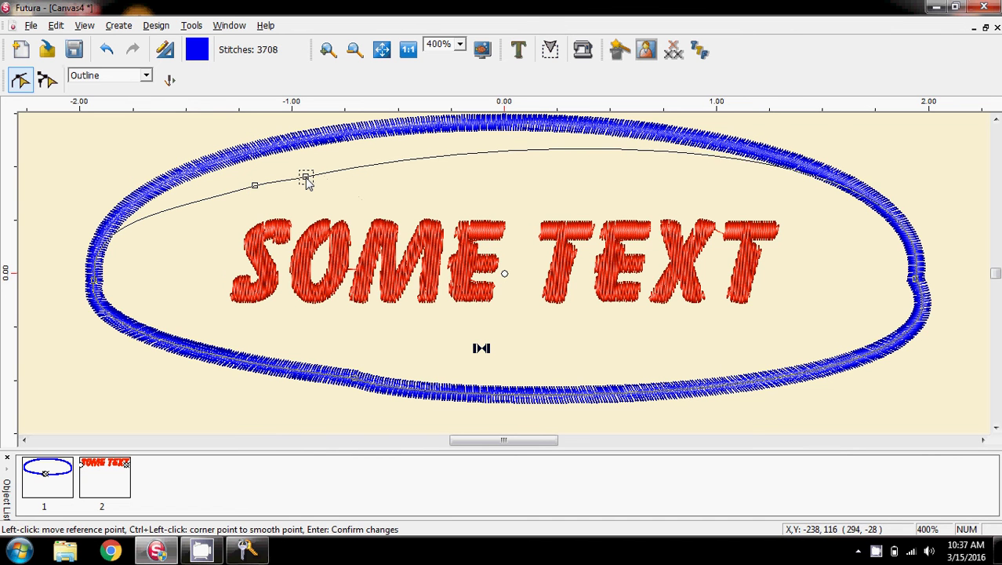
Add a third lowered point above the M and bow the curves between the points into two scallops
{"action": "right_click", "coordinate": [372, 201]}
{"action": "left_click", "coordinate": [422, 269]}
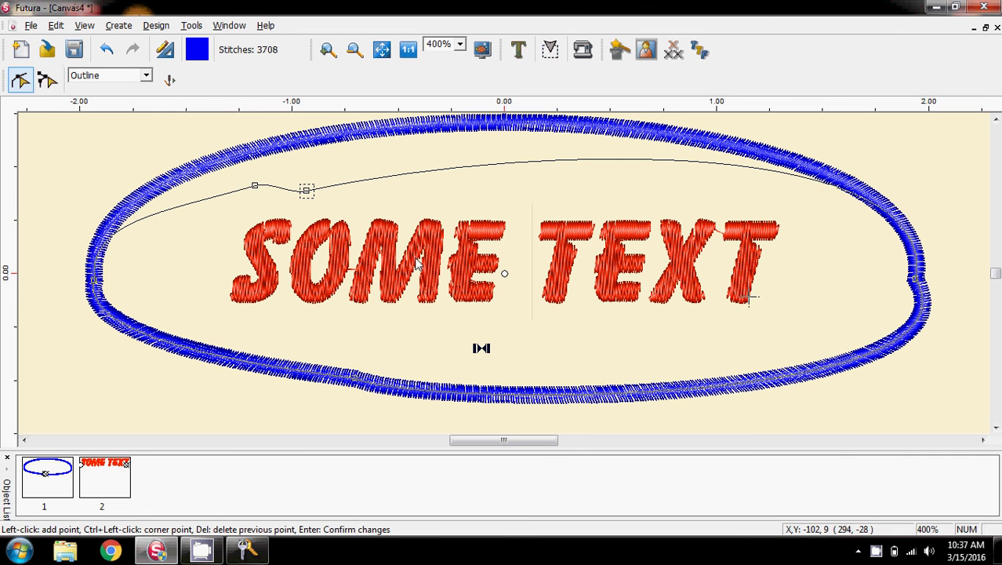
{"action": "left_click", "coordinate": [361, 181]}
{"action": "left_click_drag", "start_coordinate": [365, 186], "coordinate": [289, 182]}
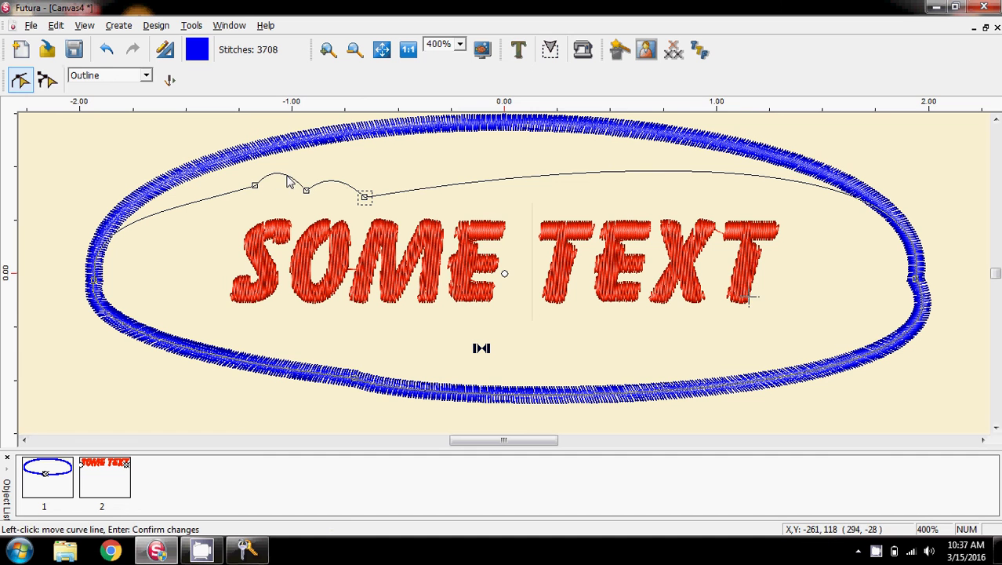
Insert two more lowered points above the end of "SOME" and bow the curves between them into small scallops
{"action": "right_click", "coordinate": [408, 188]}
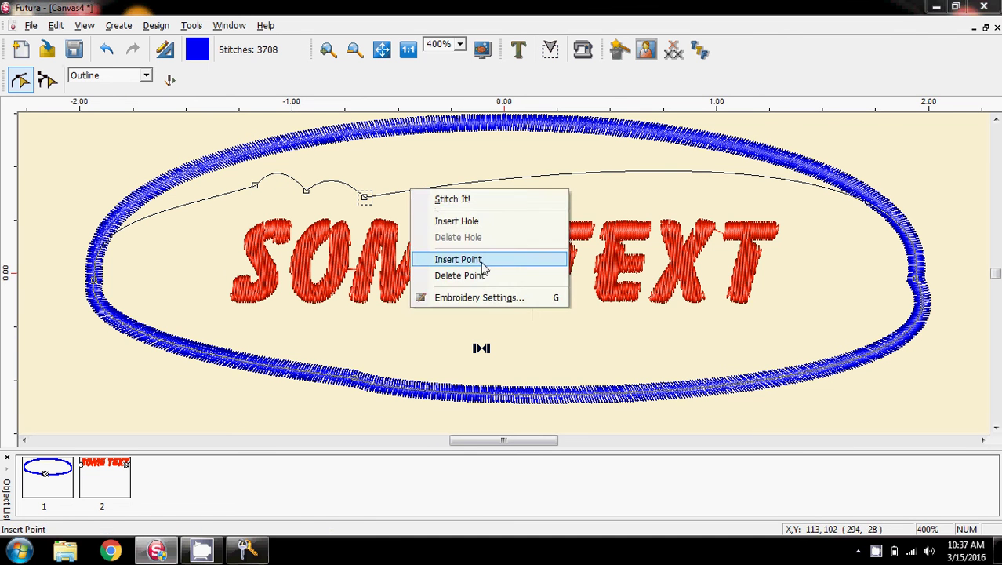
{"action": "left_click", "coordinate": [494, 260]}
{"action": "left_click", "coordinate": [408, 192]}
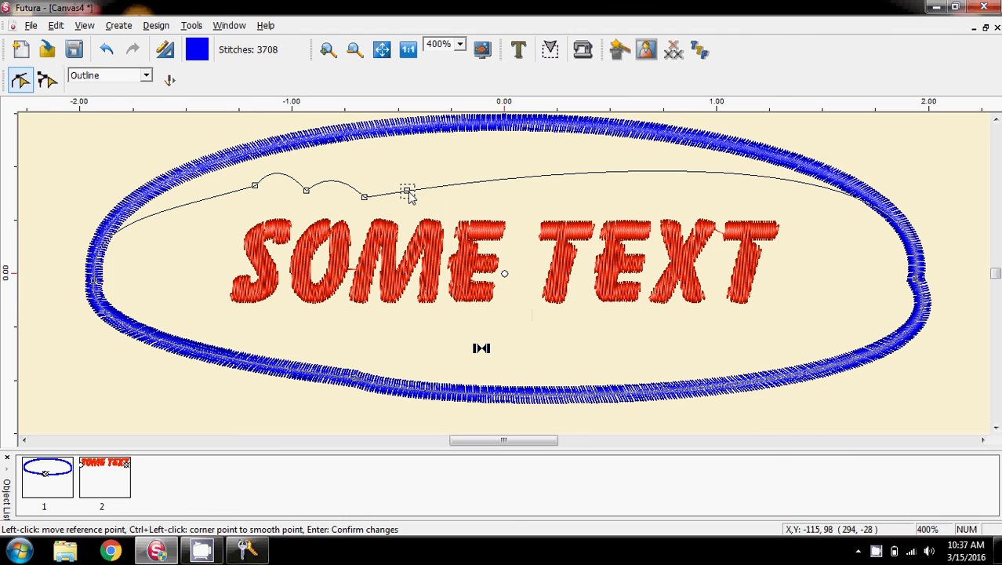
{"action": "left_click_drag", "start_coordinate": [410, 196], "coordinate": [412, 206]}
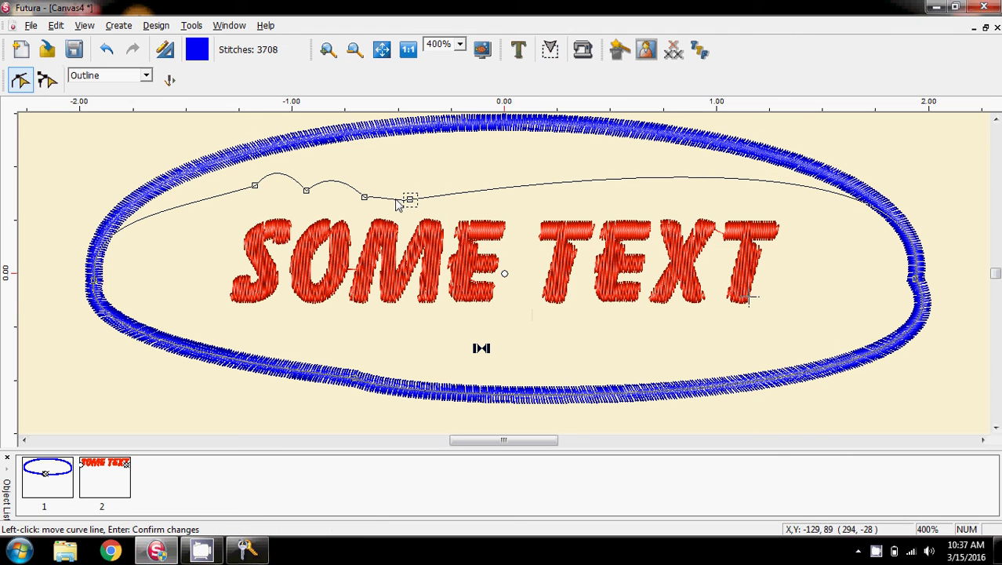
{"action": "right_click", "coordinate": [456, 196]}
{"action": "left_click", "coordinate": [502, 264]}
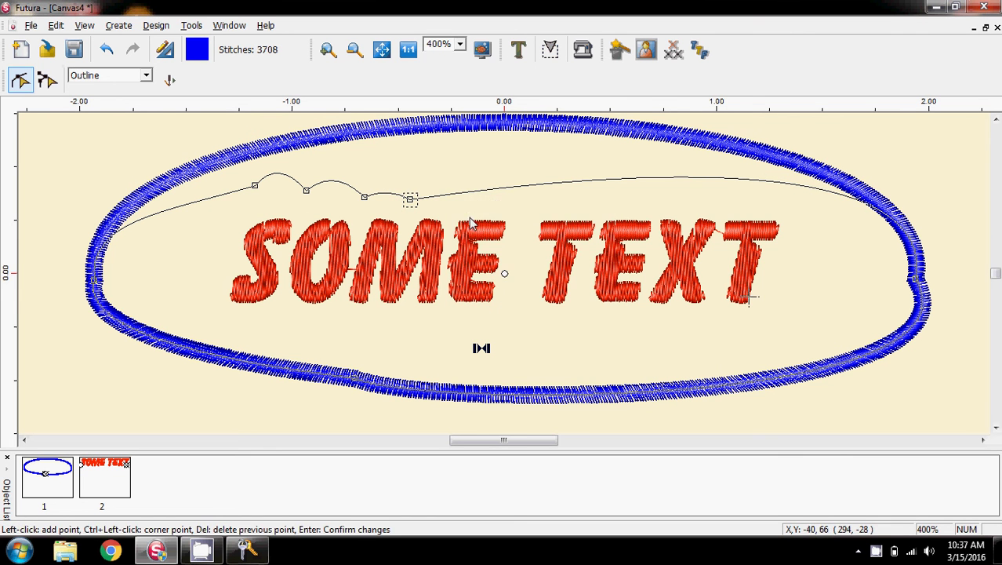
{"action": "left_click", "coordinate": [453, 198]}
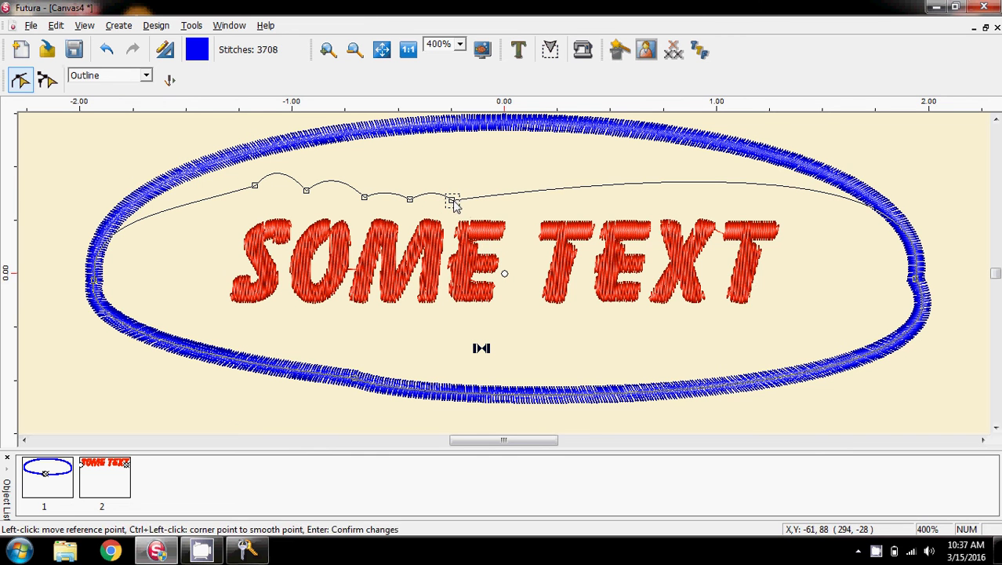
Insert a point on the upper outline above the gap between the two words and regenerate the stitches
{"action": "right_click", "coordinate": [512, 196]}
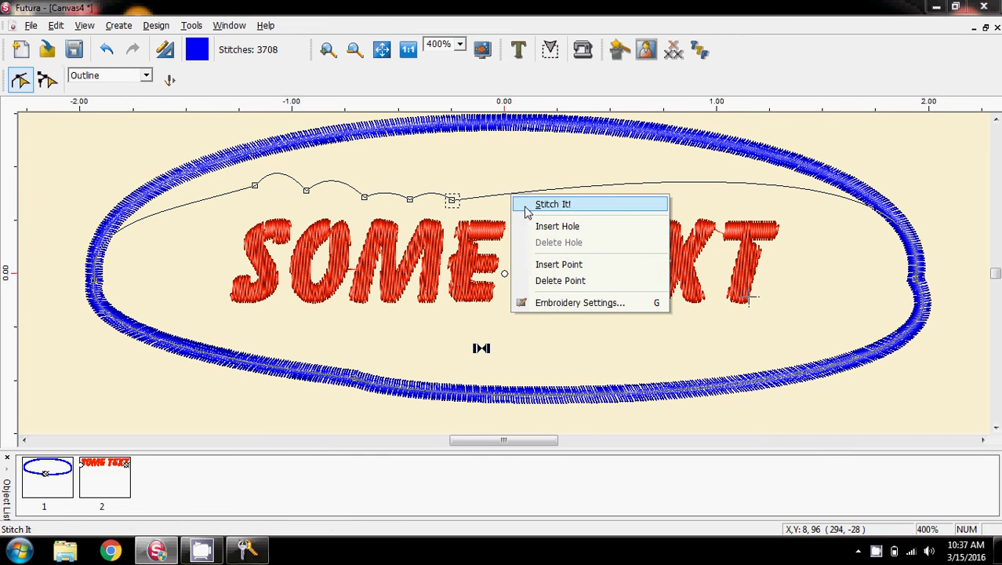
{"action": "left_click", "coordinate": [560, 267]}
{"action": "left_click", "coordinate": [520, 192]}
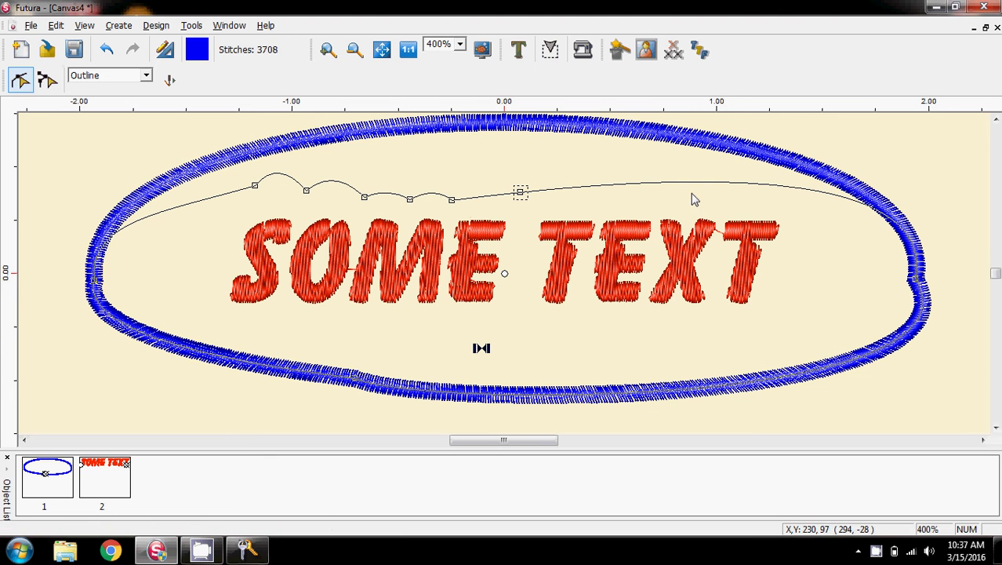
{"action": "left_click", "coordinate": [170, 79]}
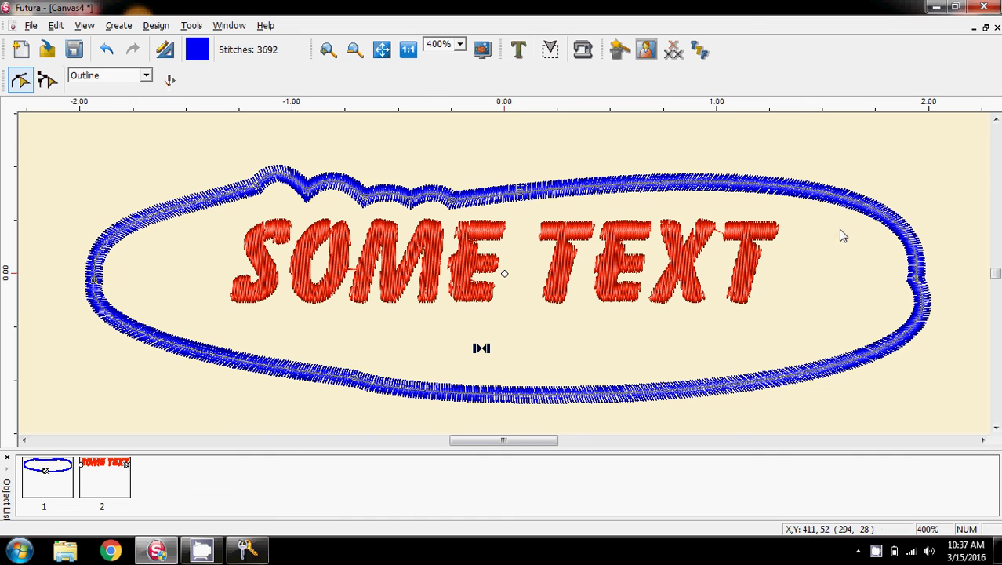
Flatten the upper outline to the right of the scallops and regenerate the border stitches
{"action": "right_click", "coordinate": [612, 160]}
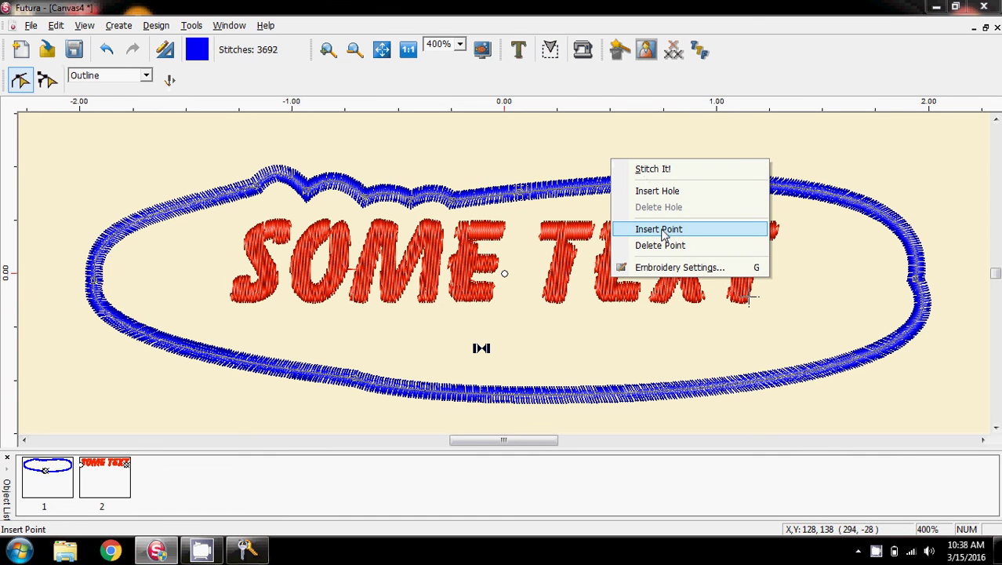
{"action": "left_click", "coordinate": [575, 161]}
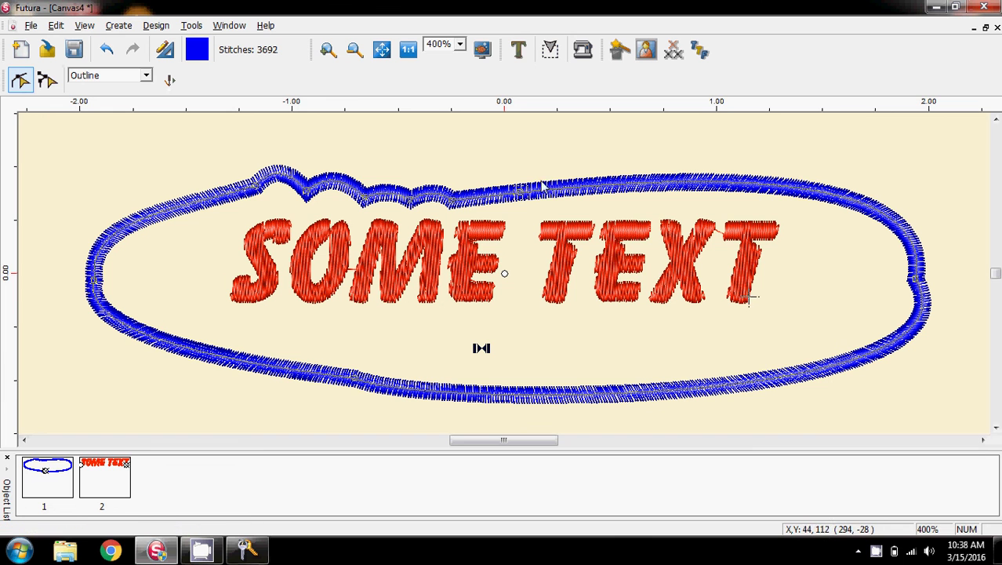
{"action": "right_click", "coordinate": [524, 214]}
{"action": "left_click", "coordinate": [488, 171]}
{"action": "left_click", "coordinate": [169, 79]}
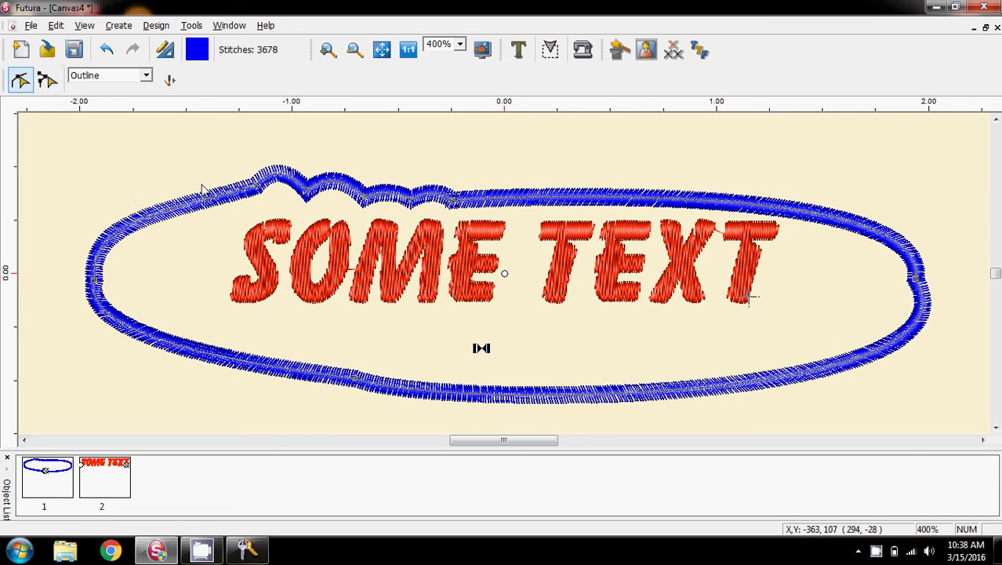
Try satin outline values of 20 and 10 for the blue border in the embroidery settings, and leave outline editing
{"action": "left_click", "coordinate": [156, 26]}
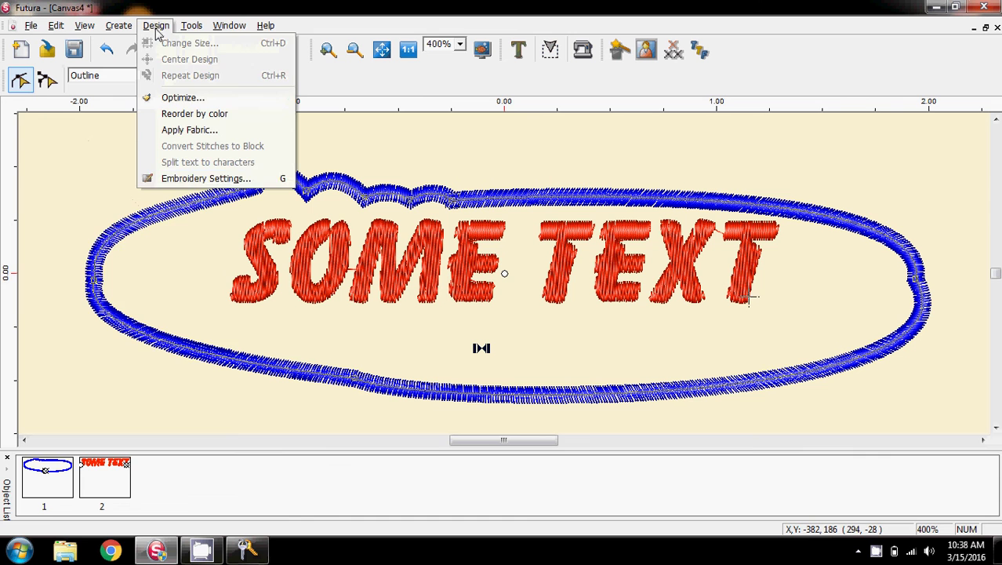
{"action": "left_click", "coordinate": [177, 179]}
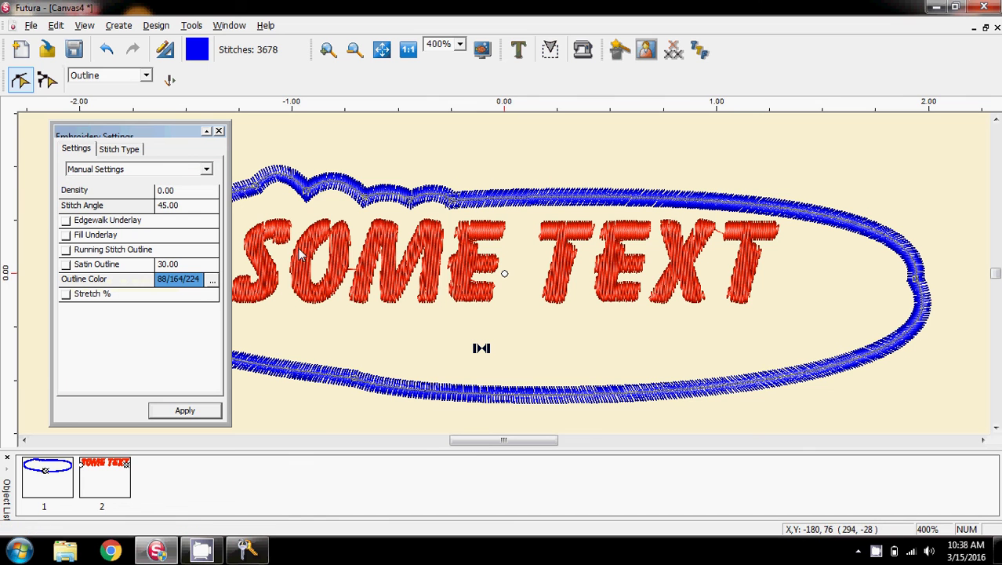
{"action": "left_click", "coordinate": [166, 265]}
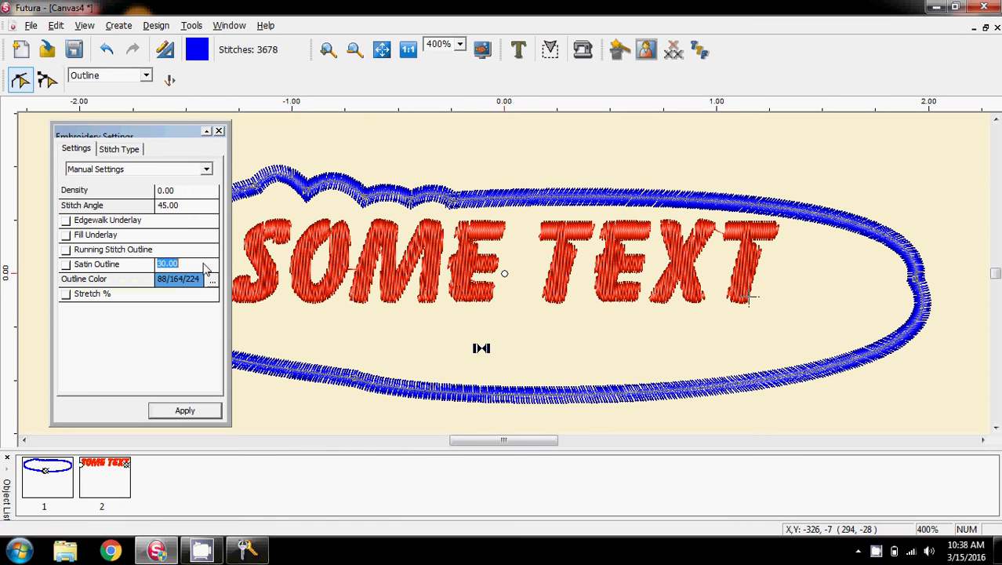
{"action": "type", "text": "20"}
{"action": "left_click", "coordinate": [177, 412]}
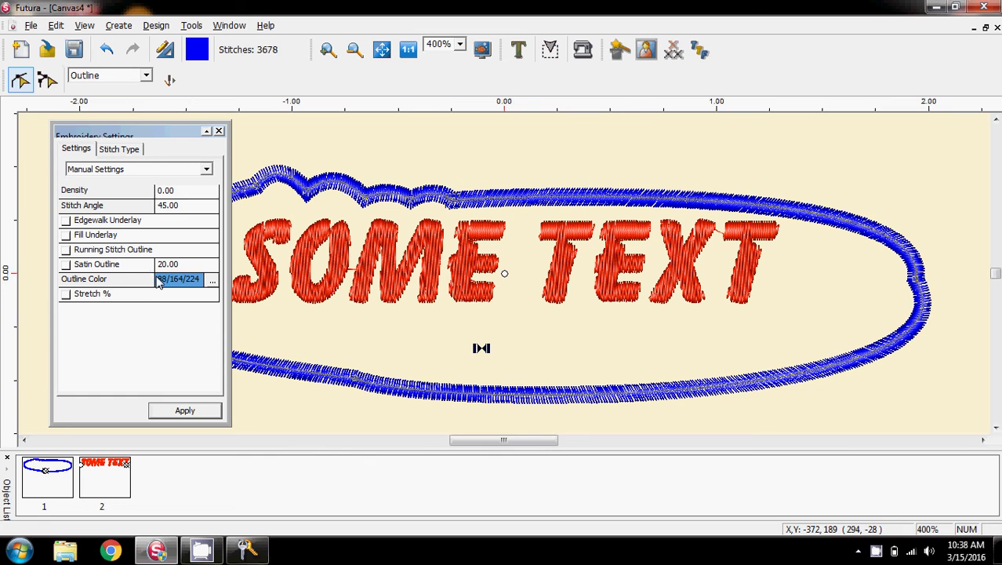
{"action": "left_click", "coordinate": [178, 265]}
{"action": "type", "text": "10"}
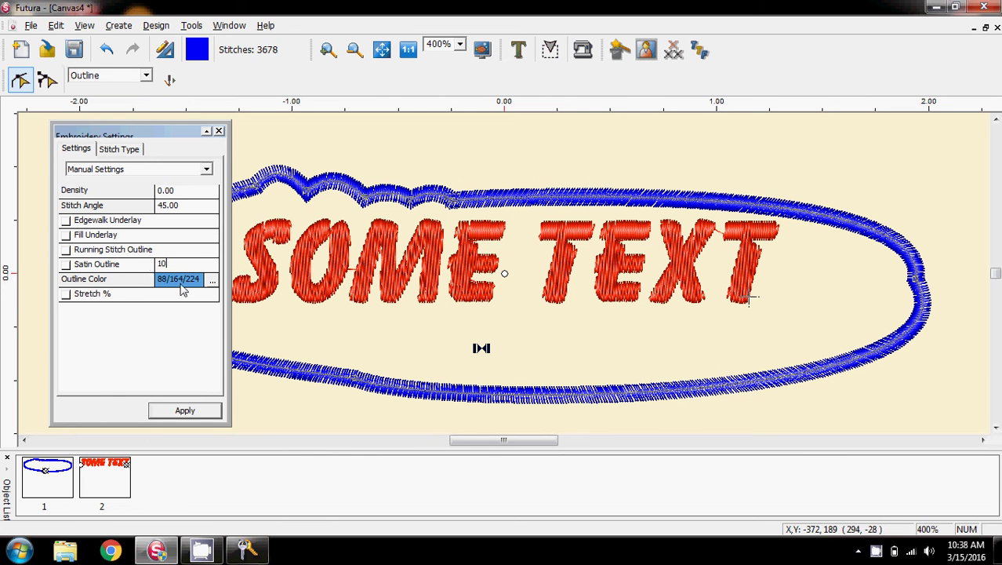
{"action": "left_click", "coordinate": [180, 411]}
{"action": "left_click", "coordinate": [218, 131]}
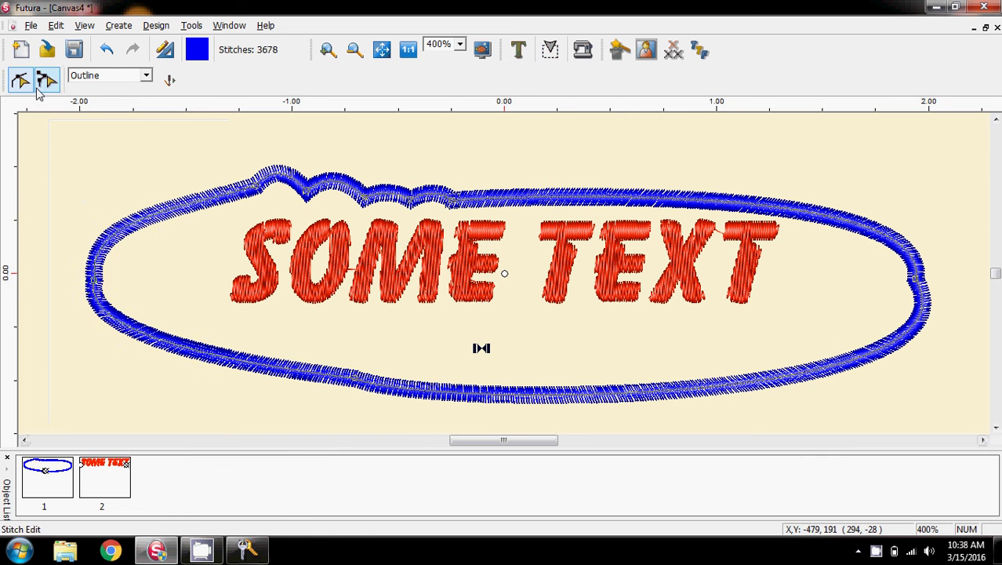
{"action": "left_click", "coordinate": [20, 80]}
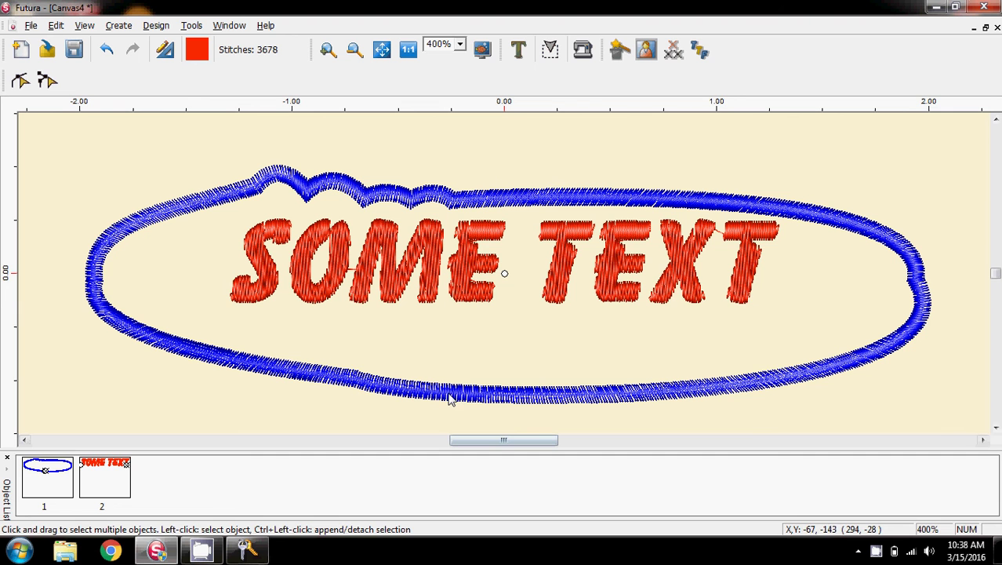
Reopen the blue border for outline editing, enable its satin outline with a value of 20, and apply the setting
{"action": "double_click", "coordinate": [63, 477]}
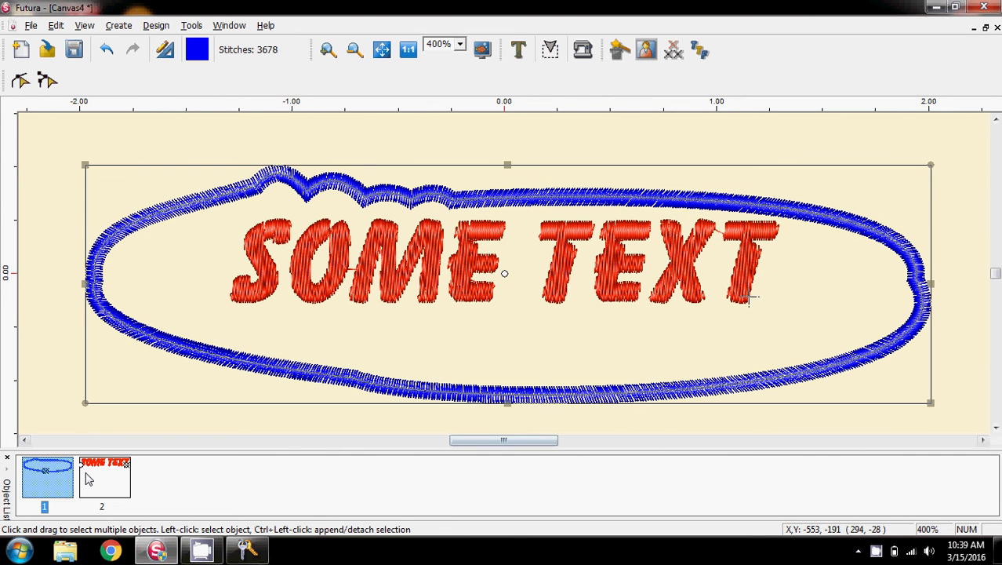
{"action": "left_click", "coordinate": [20, 81]}
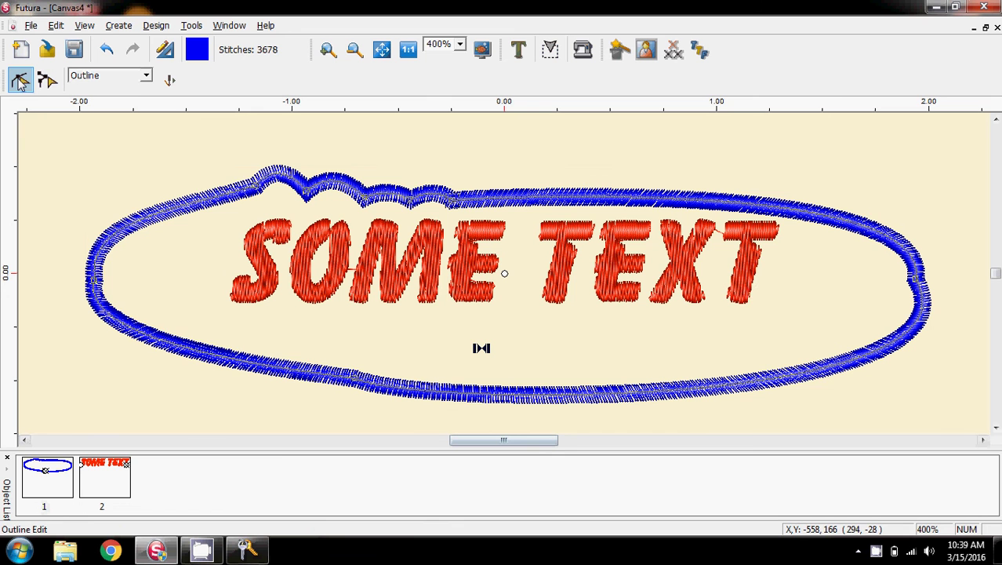
{"action": "left_click", "coordinate": [156, 25]}
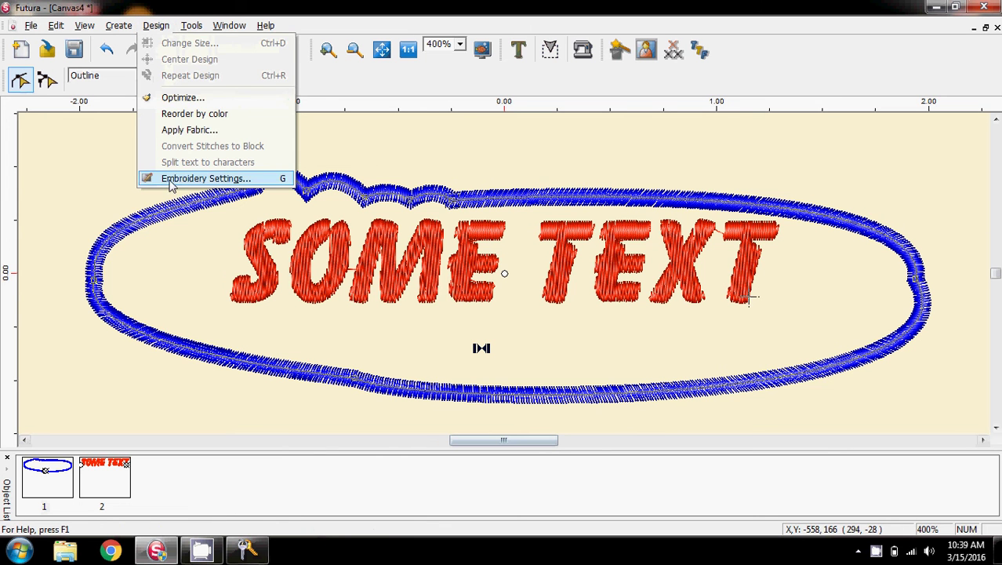
{"action": "left_click", "coordinate": [170, 179]}
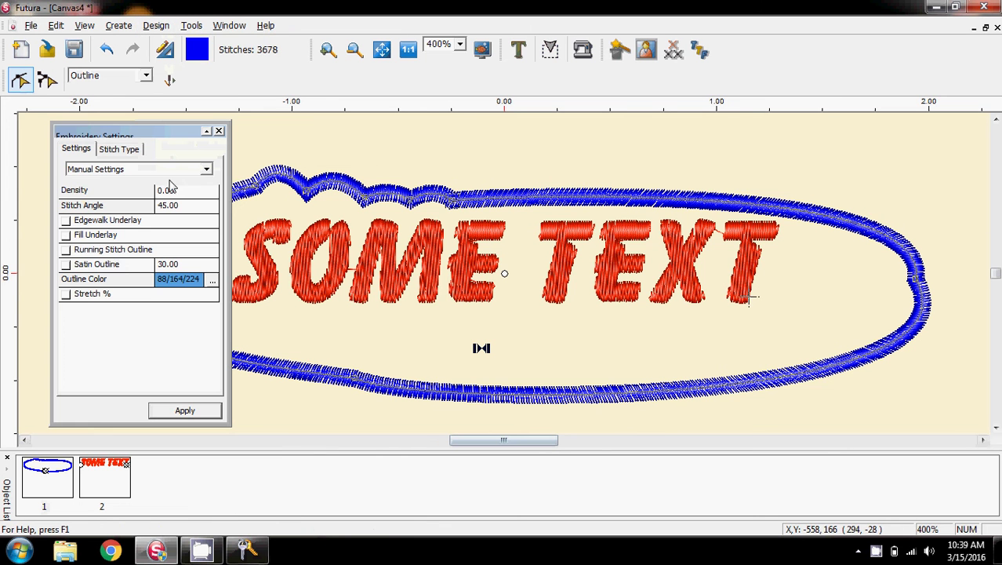
{"action": "left_click", "coordinate": [67, 265]}
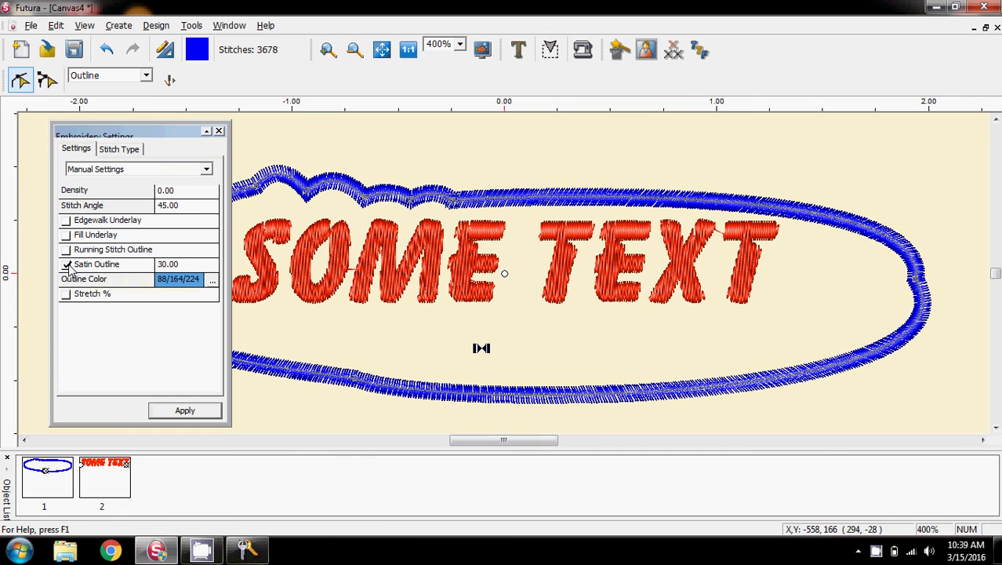
{"action": "left_click", "coordinate": [177, 267]}
{"action": "type", "text": "20"}
{"action": "left_click", "coordinate": [189, 411]}
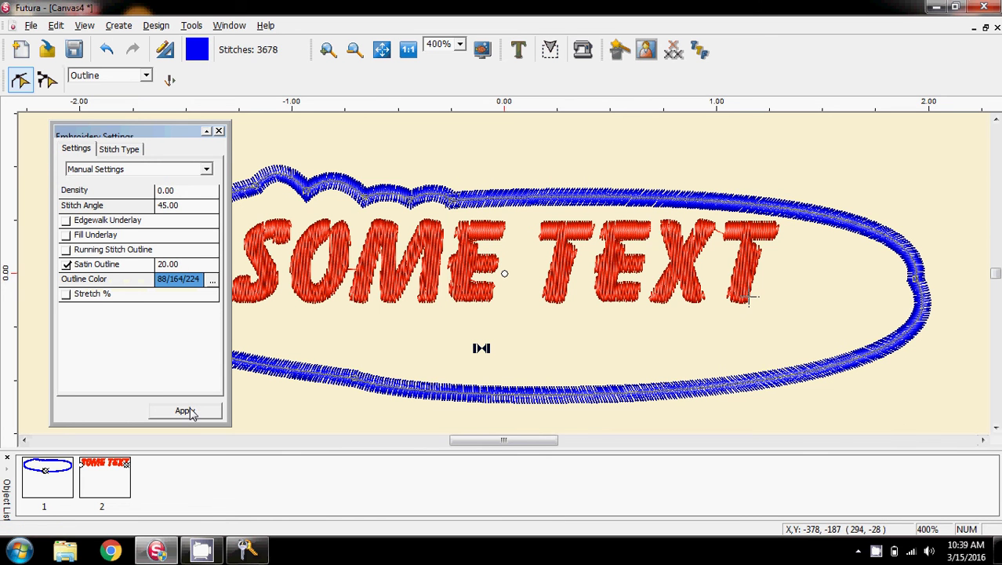
Try a satin outline value of 40 on the blue border and apply it
{"action": "left_click", "coordinate": [182, 266]}
{"action": "type", "text": "40"}
{"action": "left_click", "coordinate": [192, 412]}
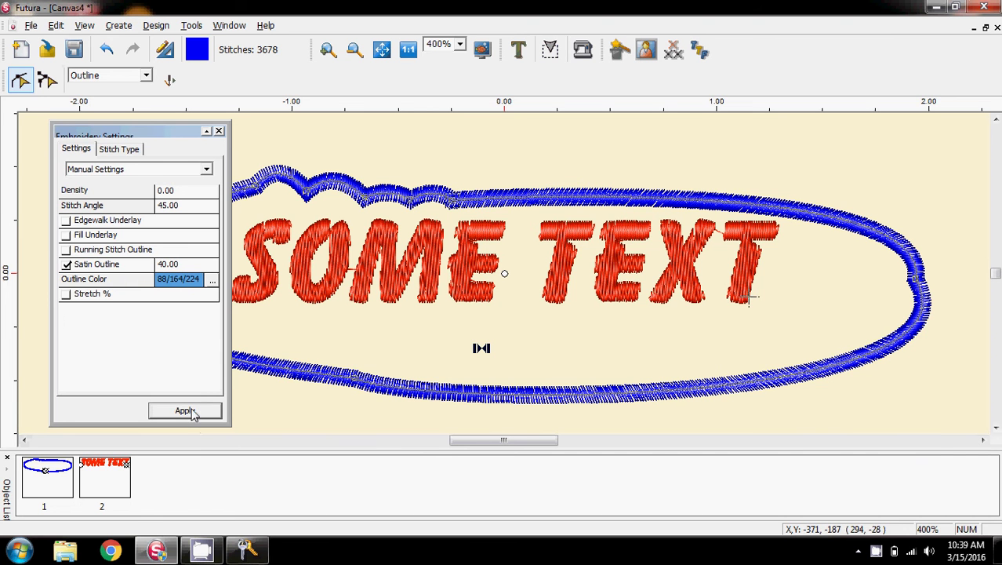
{"action": "left_click", "coordinate": [186, 415]}
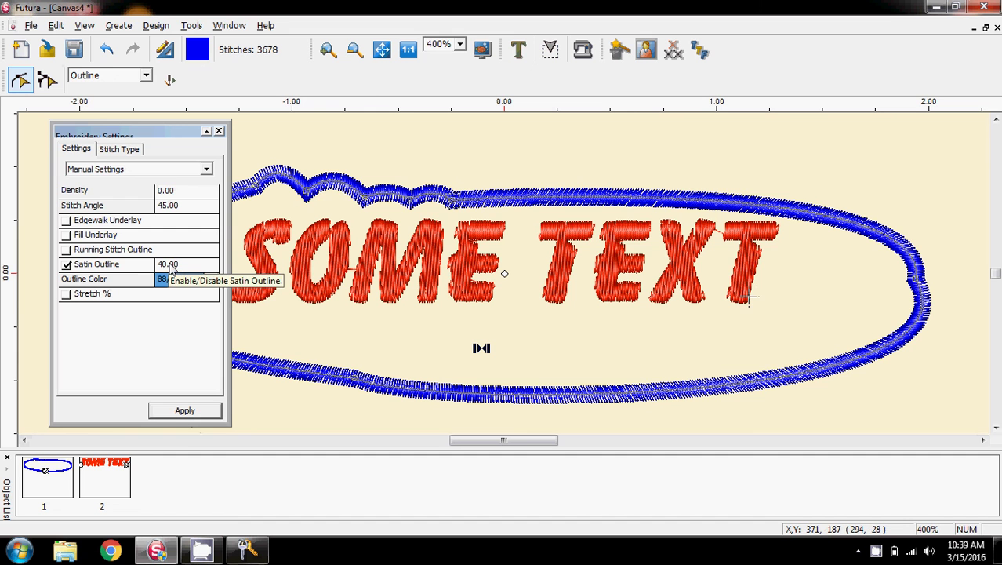
Check the border's applique stitch type settings, turn off its satin outline, and leave outline editing
{"action": "left_click", "coordinate": [167, 191]}
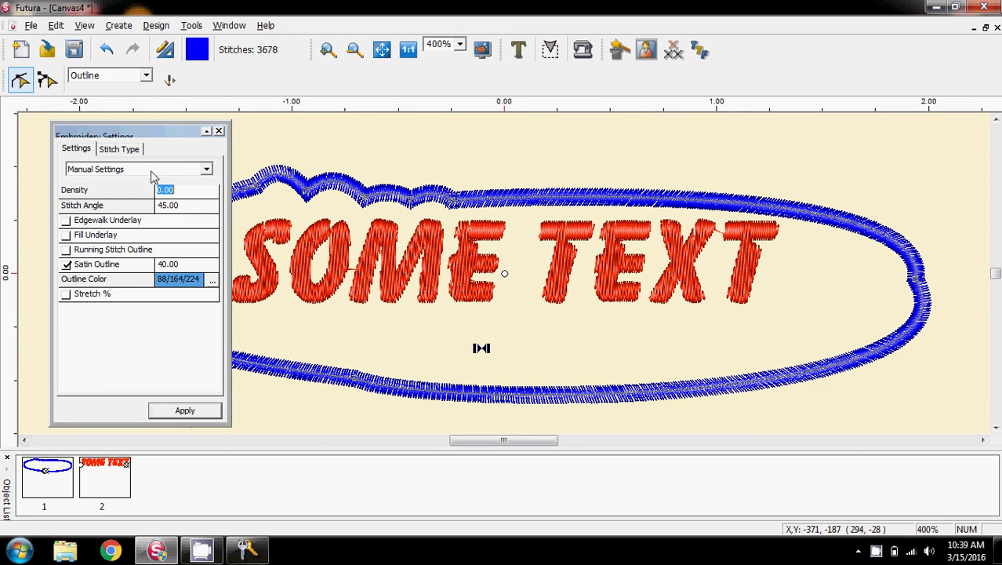
{"action": "left_click", "coordinate": [122, 149]}
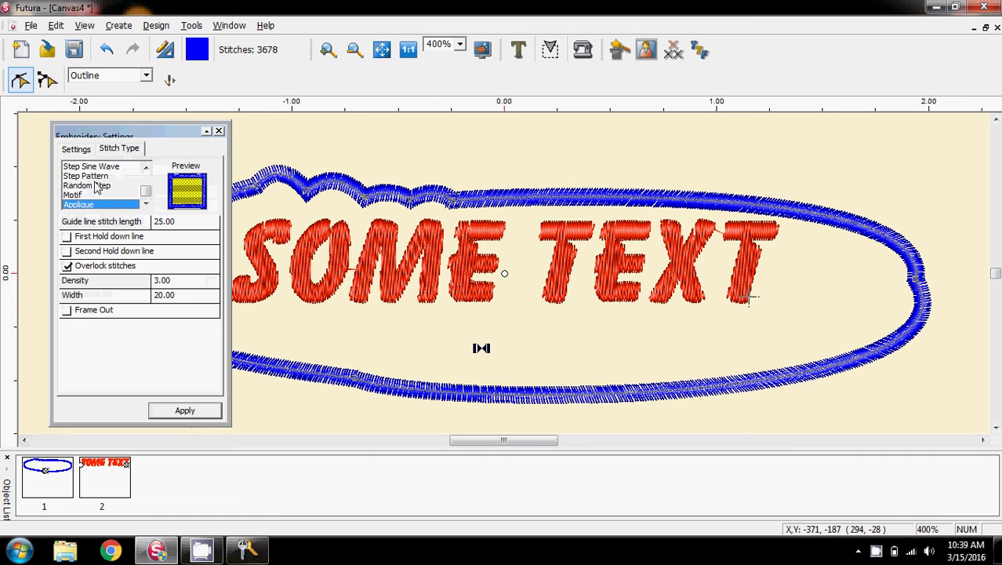
{"action": "left_click", "coordinate": [75, 149]}
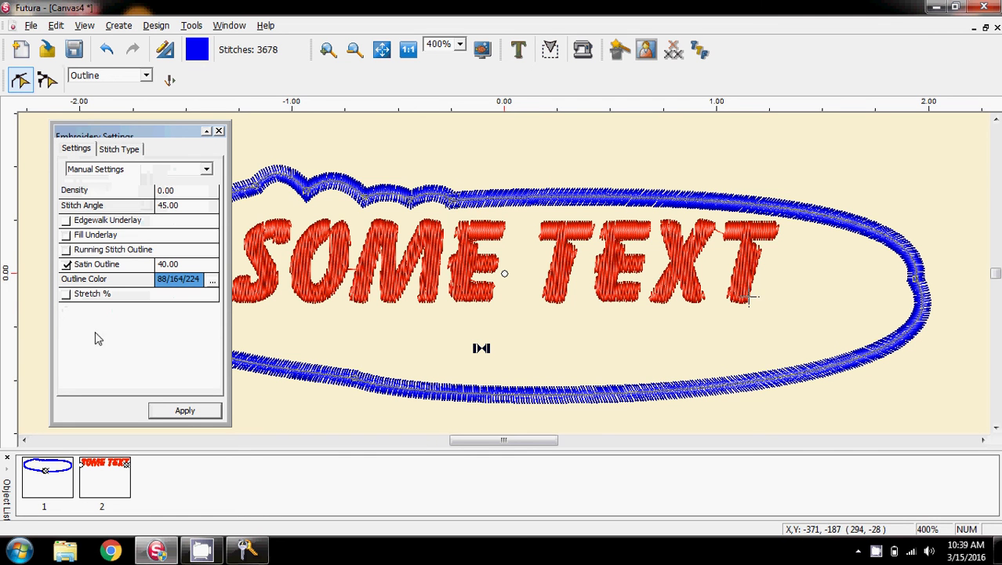
{"action": "left_click", "coordinate": [67, 265]}
{"action": "left_click", "coordinate": [219, 130]}
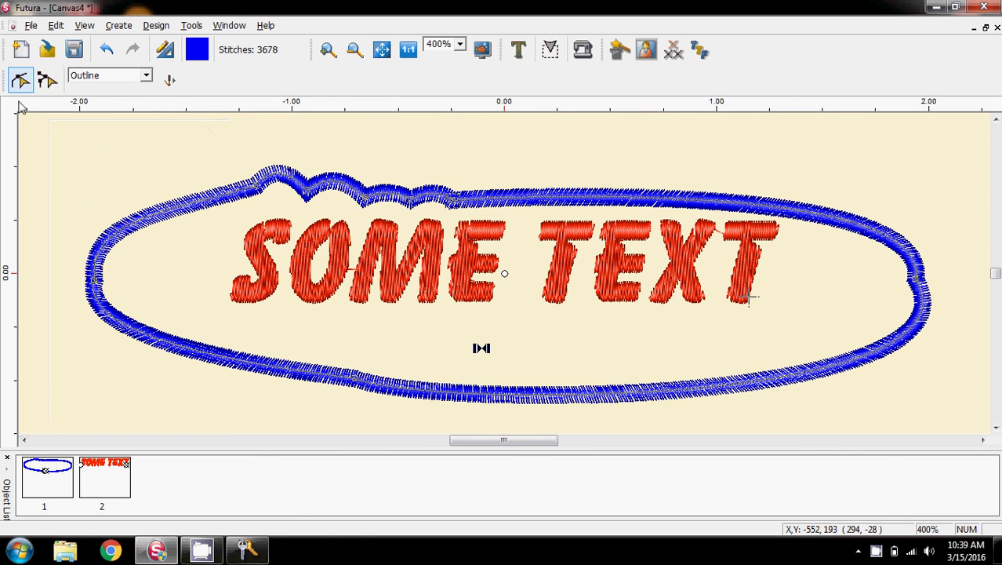
{"action": "left_click", "coordinate": [21, 80]}
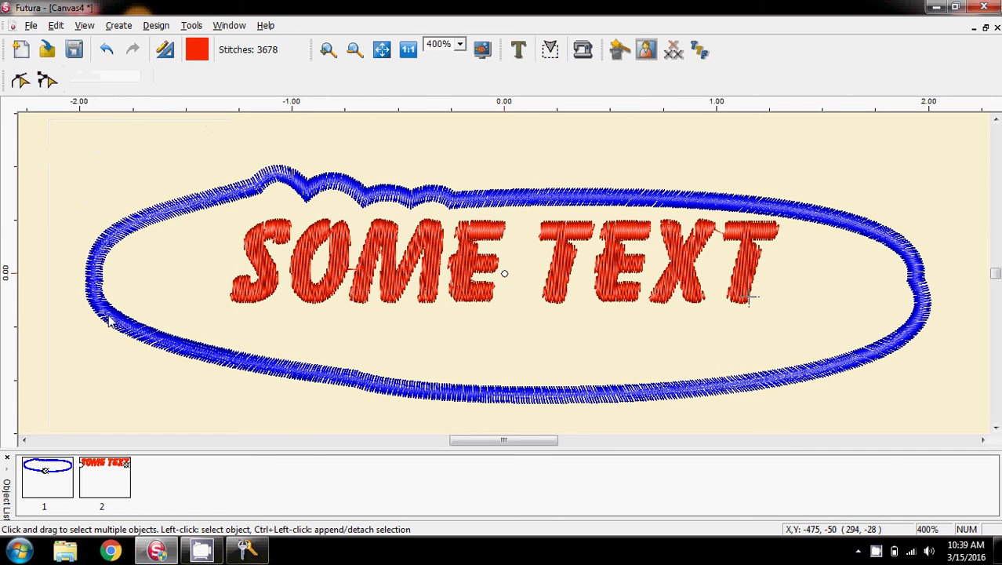
Reopen the blue border for outline editing and bring up its applique stitch type settings
{"action": "left_click", "coordinate": [40, 474]}
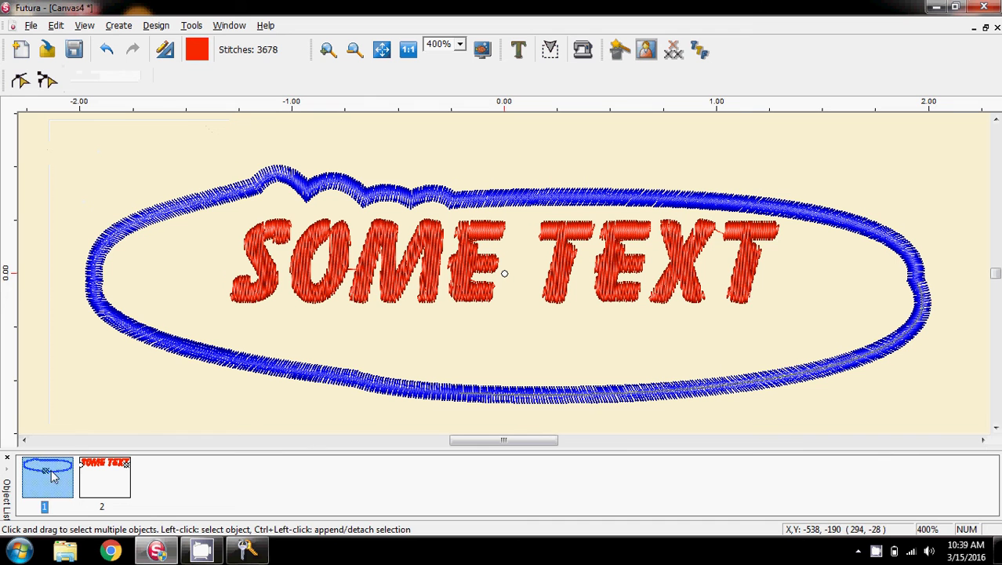
{"action": "left_click", "coordinate": [19, 81]}
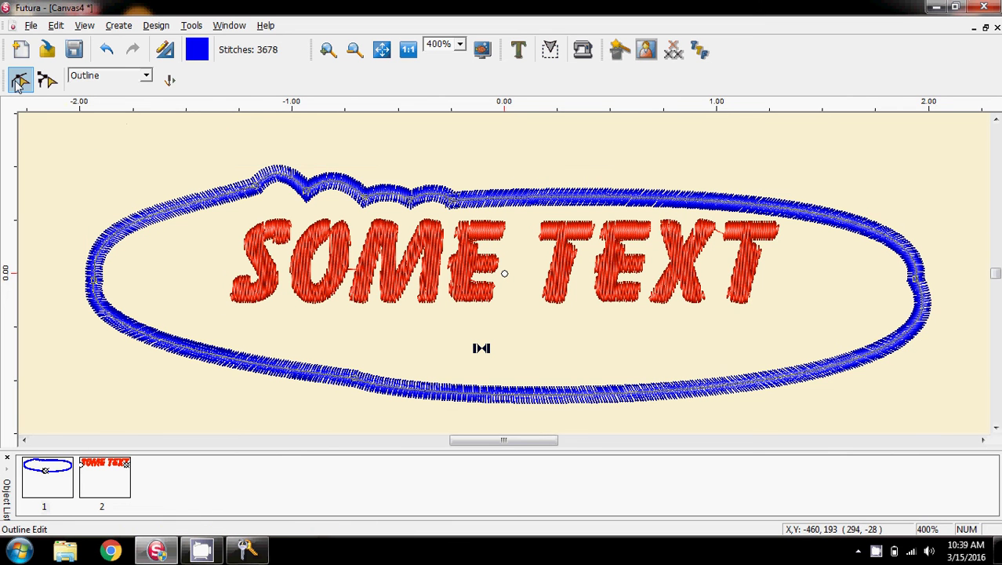
{"action": "left_click", "coordinate": [156, 25]}
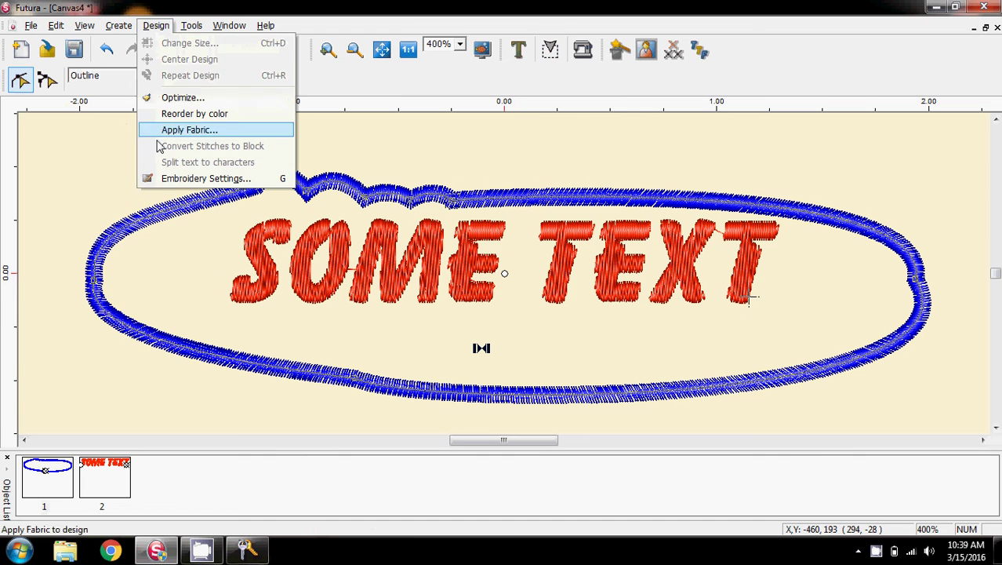
{"action": "left_click", "coordinate": [179, 179]}
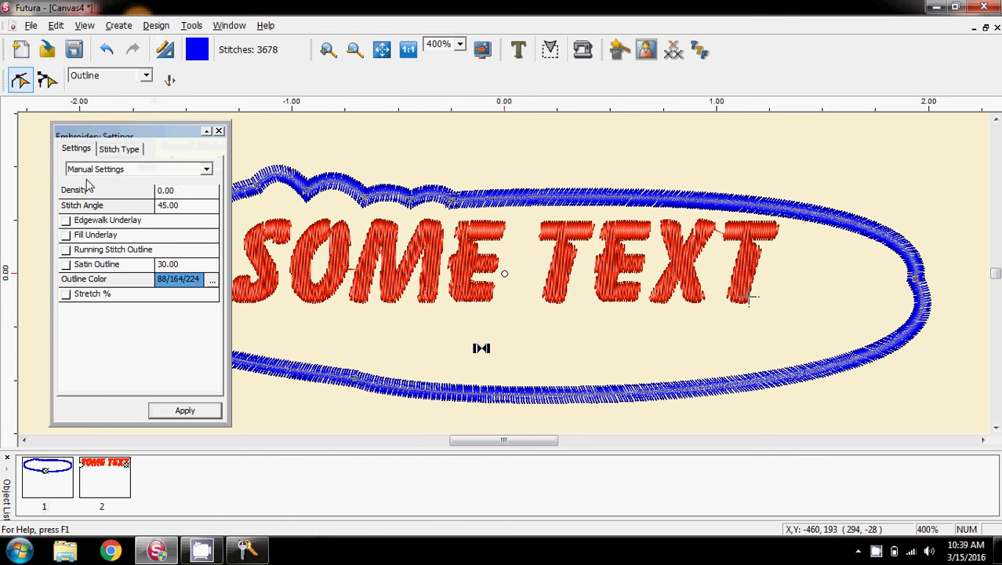
{"action": "left_click", "coordinate": [114, 151]}
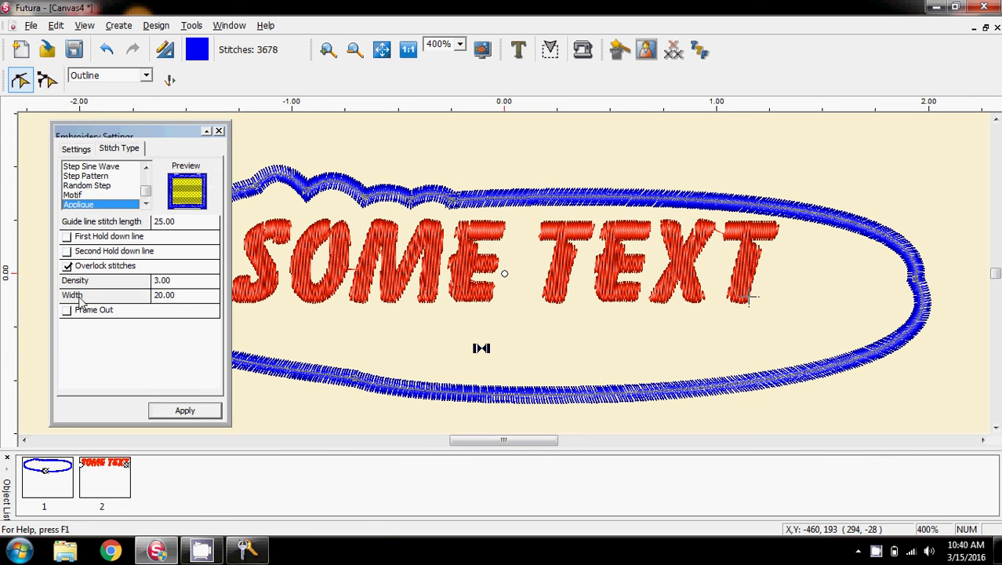
Try applique widths of 10 and 15 on the blue border, applying each value
{"action": "left_click", "coordinate": [198, 297]}
{"action": "type", "text": "10"}
{"action": "left_click", "coordinate": [190, 411]}
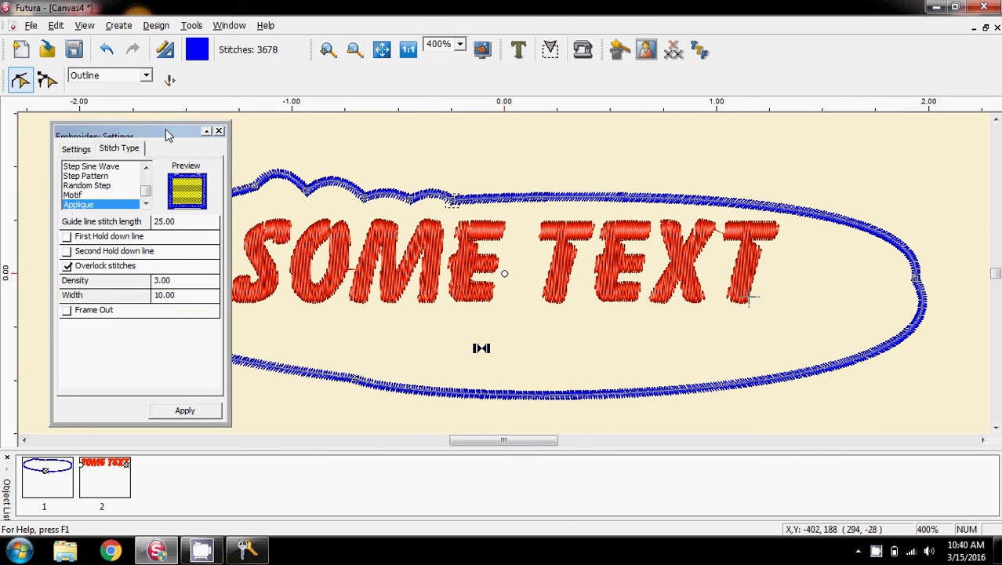
{"action": "left_click_drag", "start_coordinate": [151, 137], "coordinate": [130, 143]}
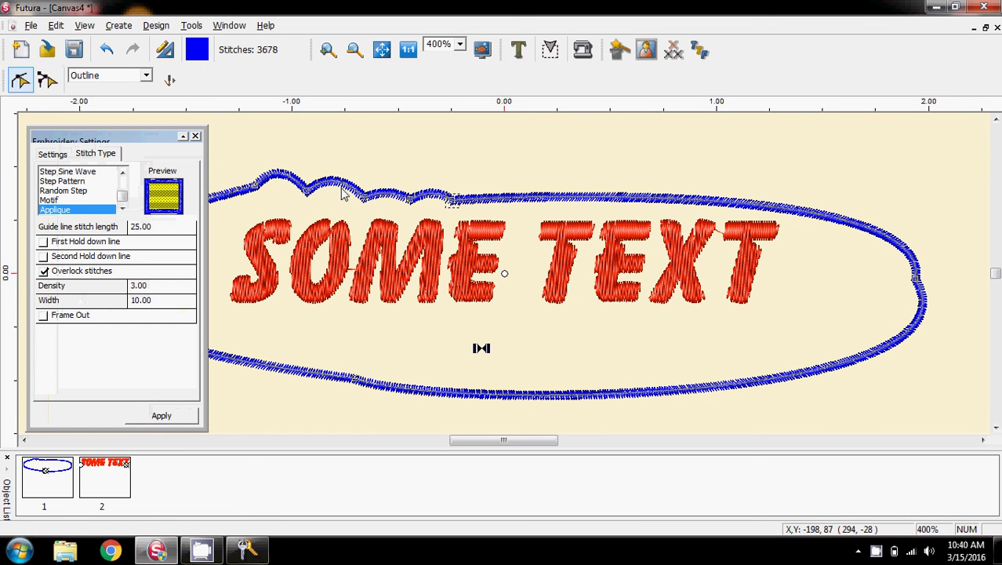
{"action": "left_click", "coordinate": [151, 303]}
{"action": "double_click", "coordinate": [152, 305]}
{"action": "type", "text": "15"}
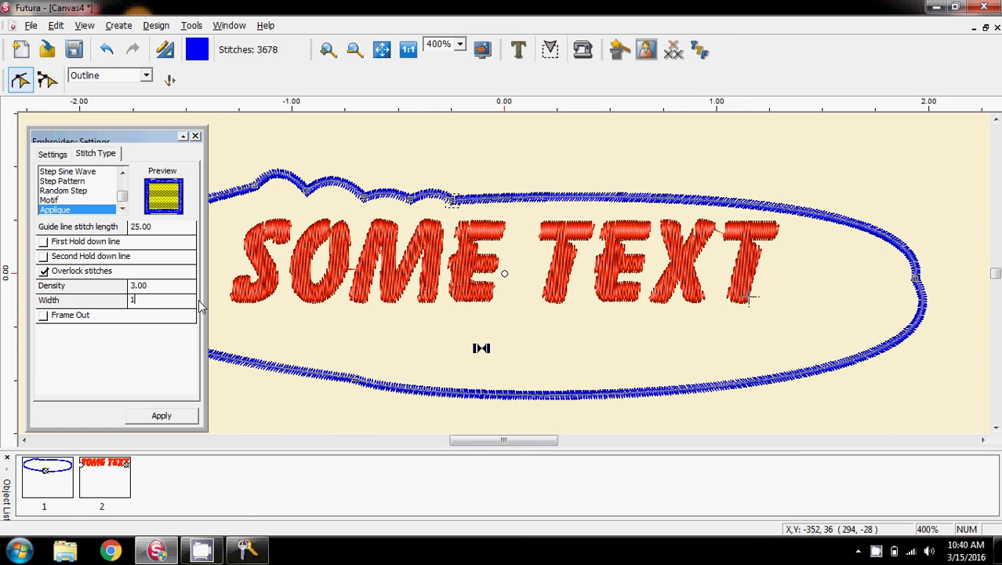
{"action": "left_click", "coordinate": [162, 417]}
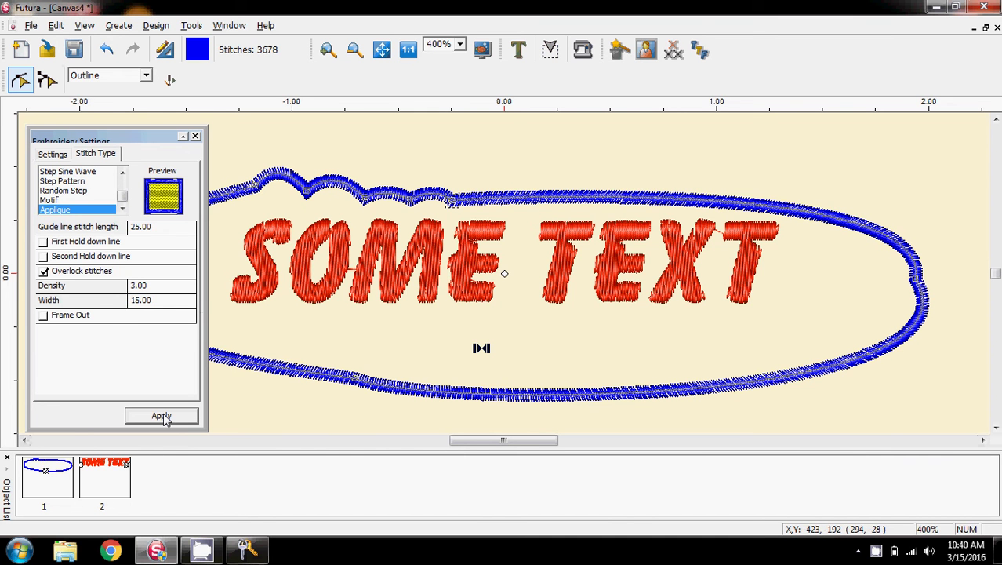
Try wider applique widths of 30 and 25 on the blue border, applying each value
{"action": "double_click", "coordinate": [146, 306]}
{"action": "type", "text": "30"}
{"action": "left_click", "coordinate": [166, 417]}
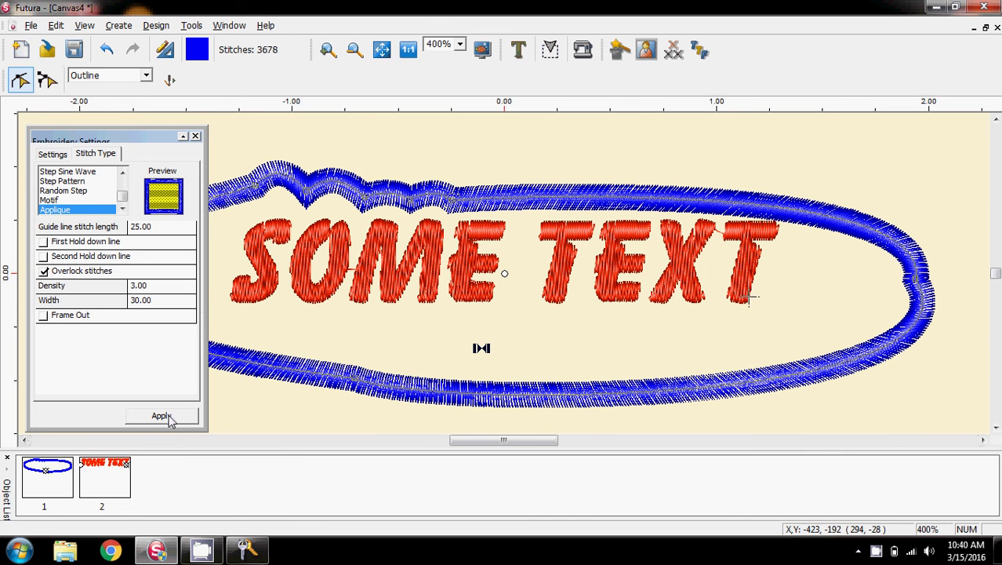
{"action": "double_click", "coordinate": [138, 302]}
{"action": "type", "text": "25"}
{"action": "left_click", "coordinate": [177, 418]}
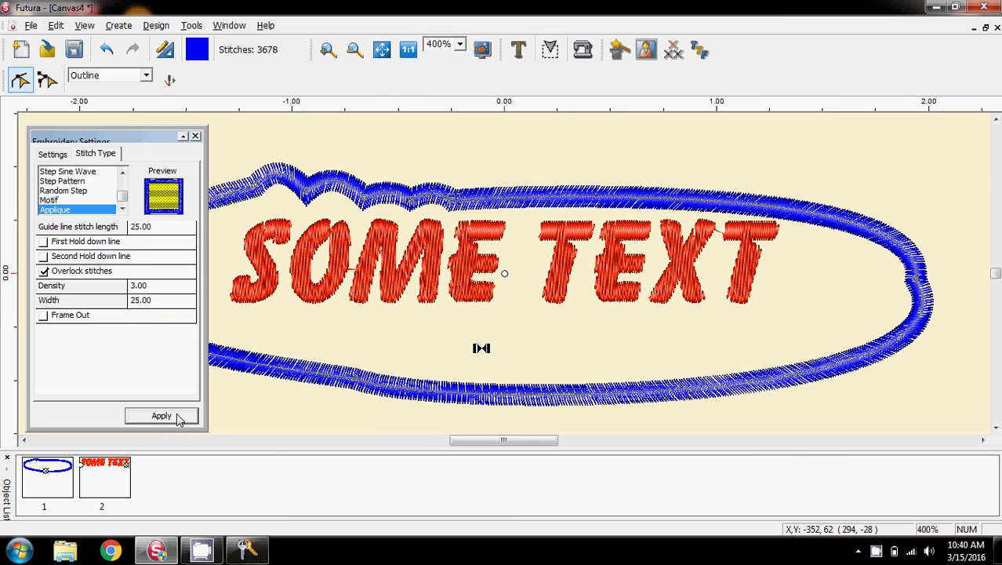
Set the blue border's applique width to 15, regenerate the stitches, and leave outline editing with the settings closed
{"action": "double_click", "coordinate": [147, 303]}
{"action": "type", "text": "15"}
{"action": "key", "text": "Return"}
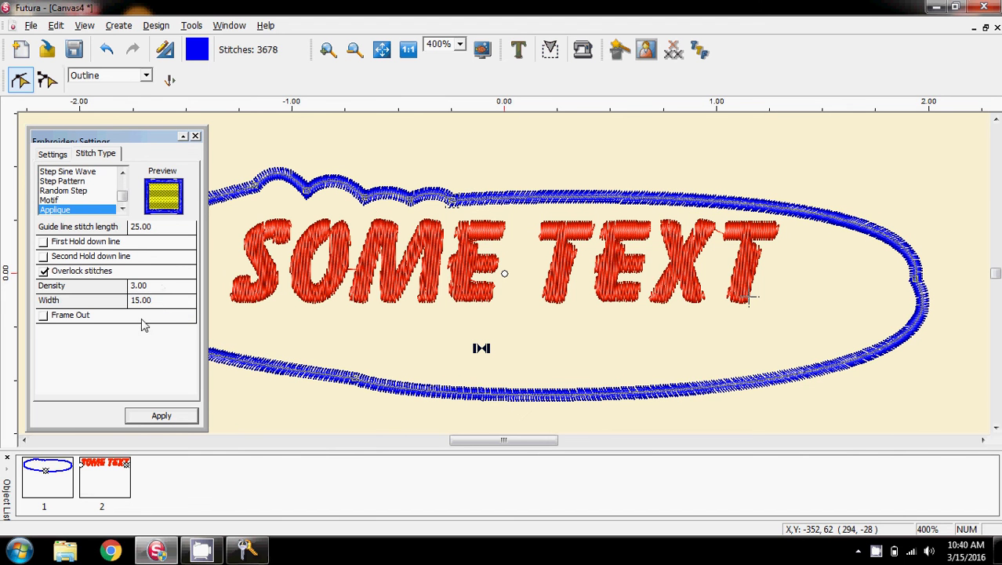
{"action": "left_click", "coordinate": [172, 87]}
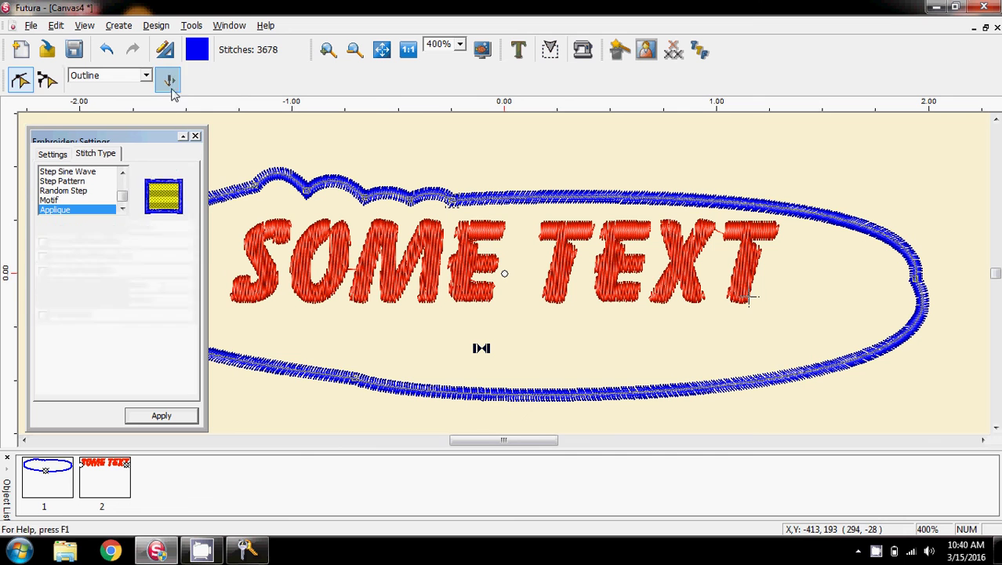
{"action": "left_click", "coordinate": [196, 136]}
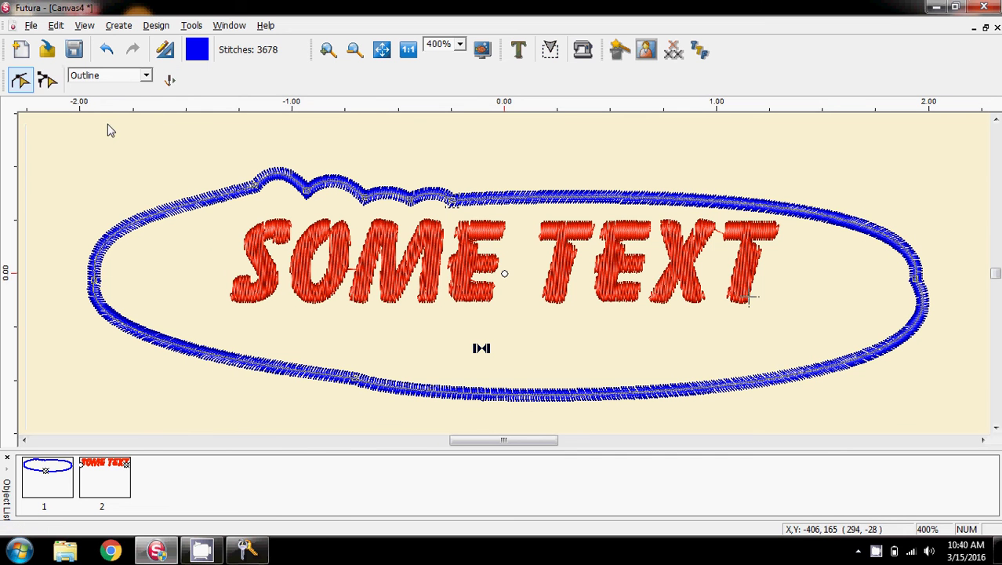
{"action": "left_click", "coordinate": [26, 82]}
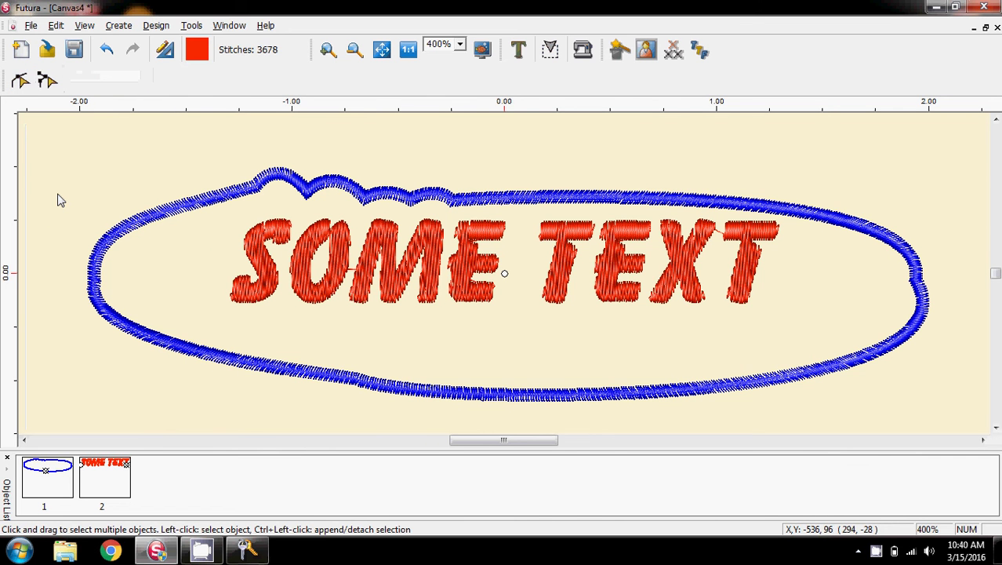